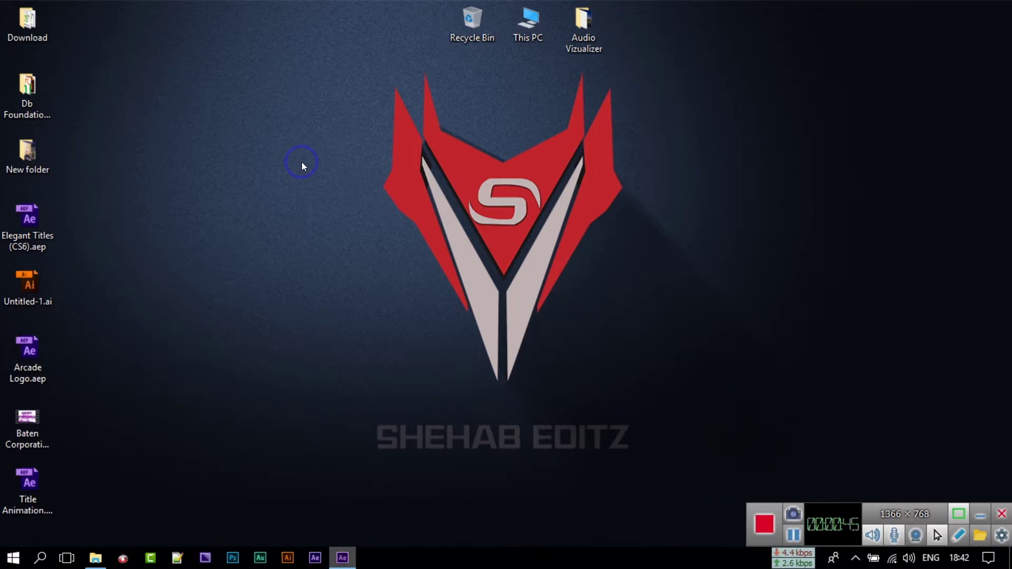
# Switch to After Effects
pyautogui.click(343, 557)
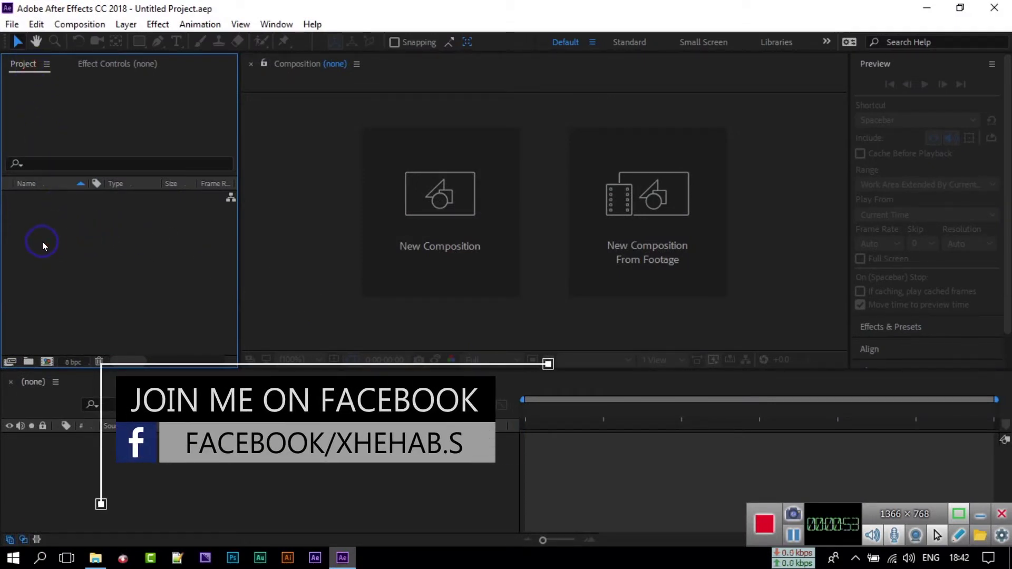
pyautogui.rightClick(46, 258)
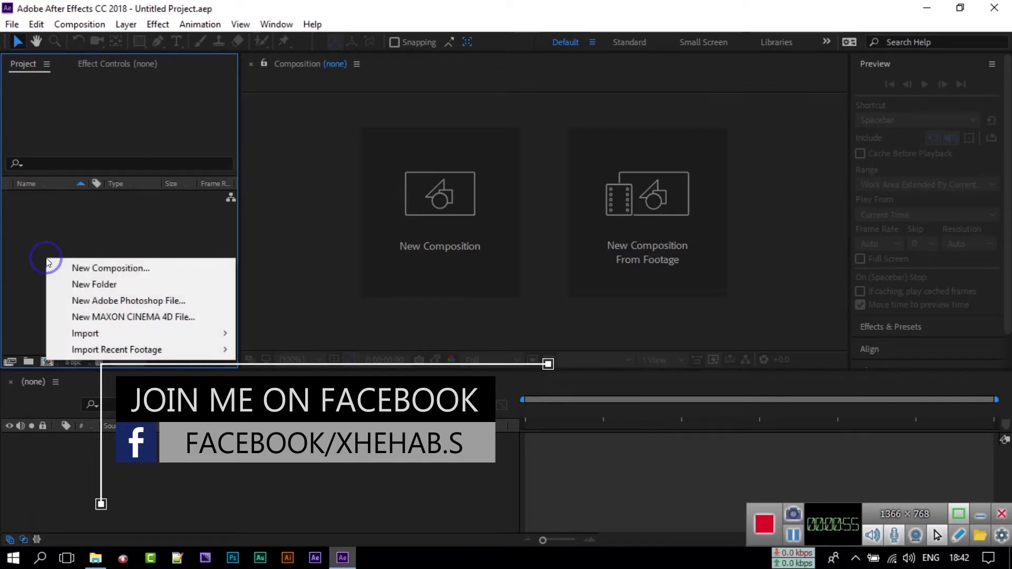
pyautogui.moveTo(157, 338)
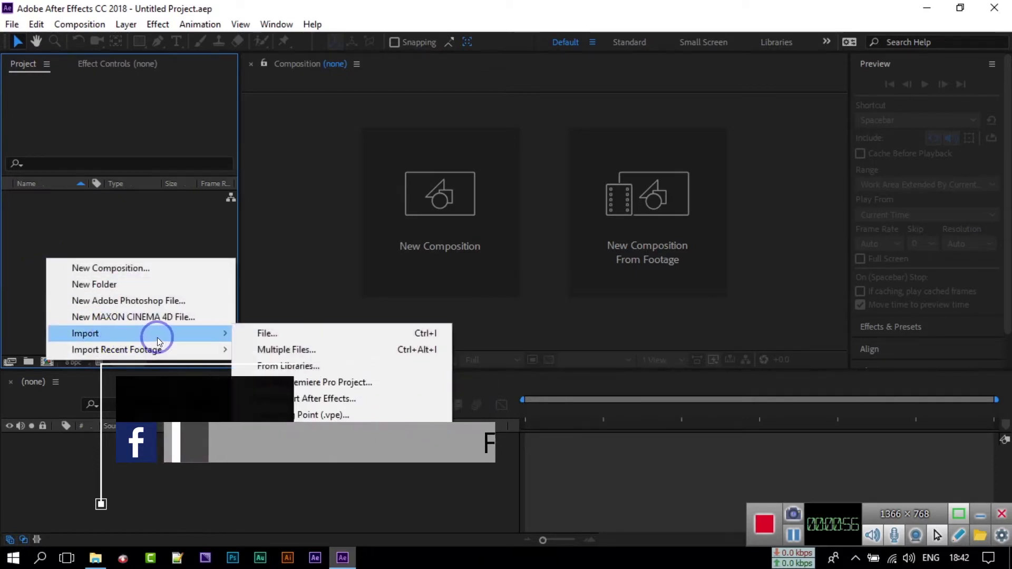
pyautogui.click(276, 337)
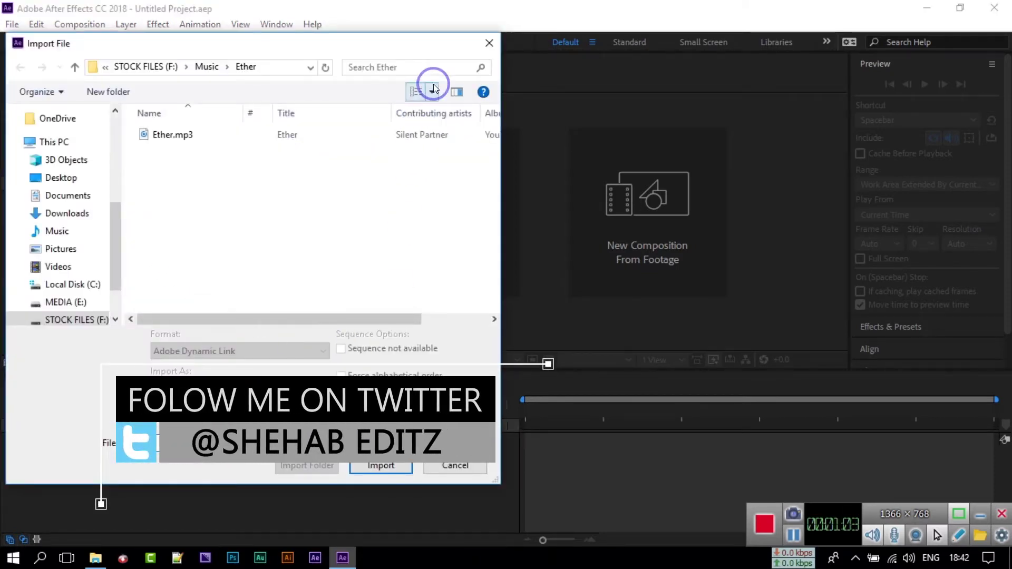
pyautogui.click(489, 43)
# Import Elektronomia - Sky High.mp3 and the shanghai JPG from the Audio Vizualizer folder into the After Effects project
pyautogui.click(107, 550)
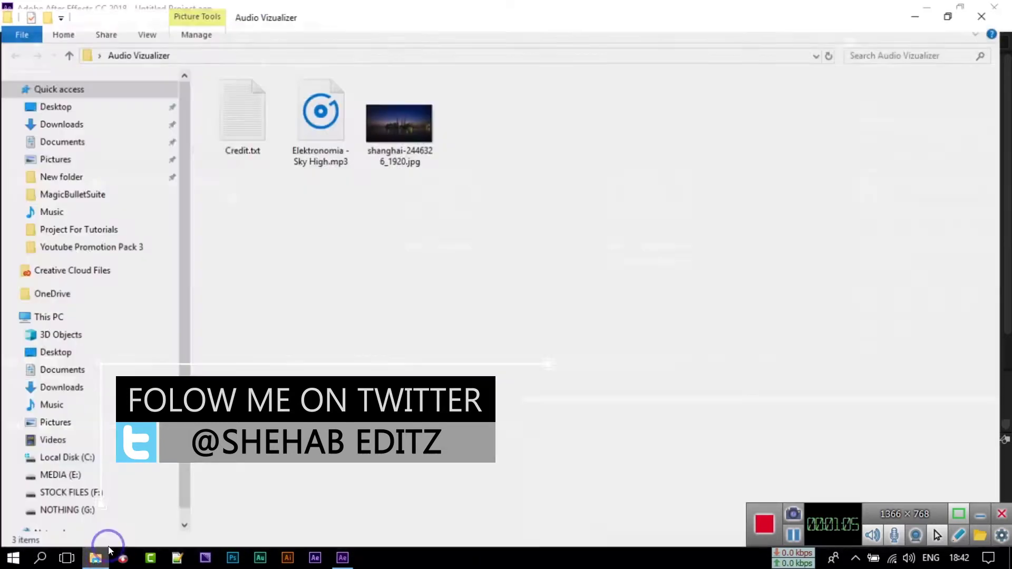
pyautogui.moveTo(310, 253); pyautogui.dragTo(422, 108)
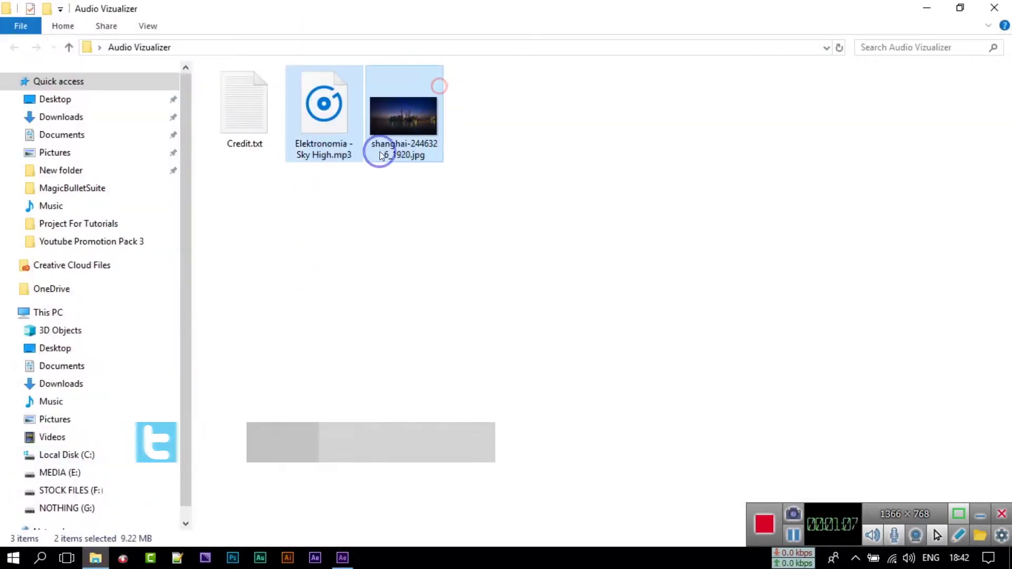
pyautogui.moveTo(400, 113); pyautogui.dragTo(107, 286)
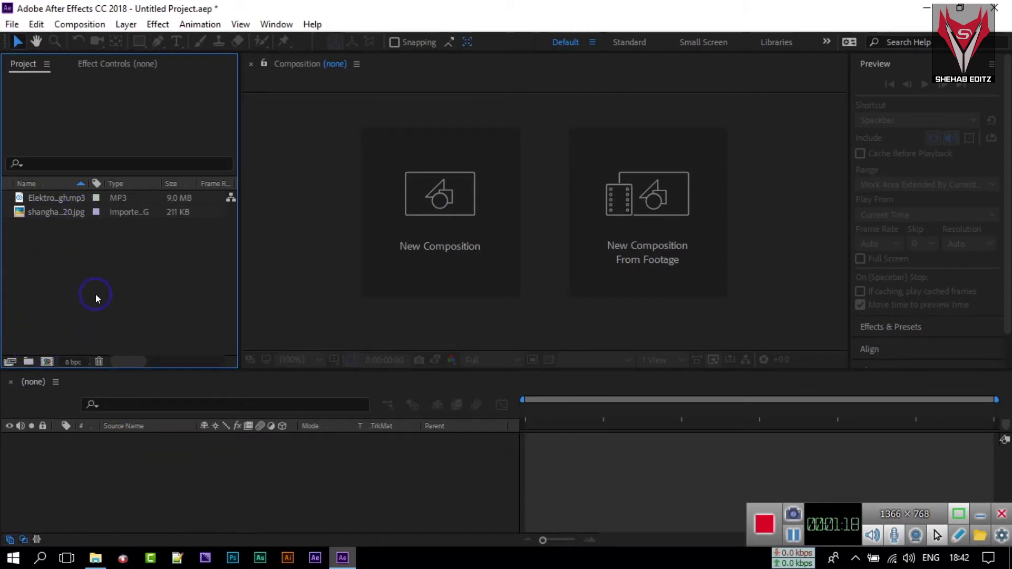
# Start a new HDTV 1080 29.97 composition and set its duration to 0;05;00;00
pyautogui.click(80, 24)
pyautogui.click(122, 43)
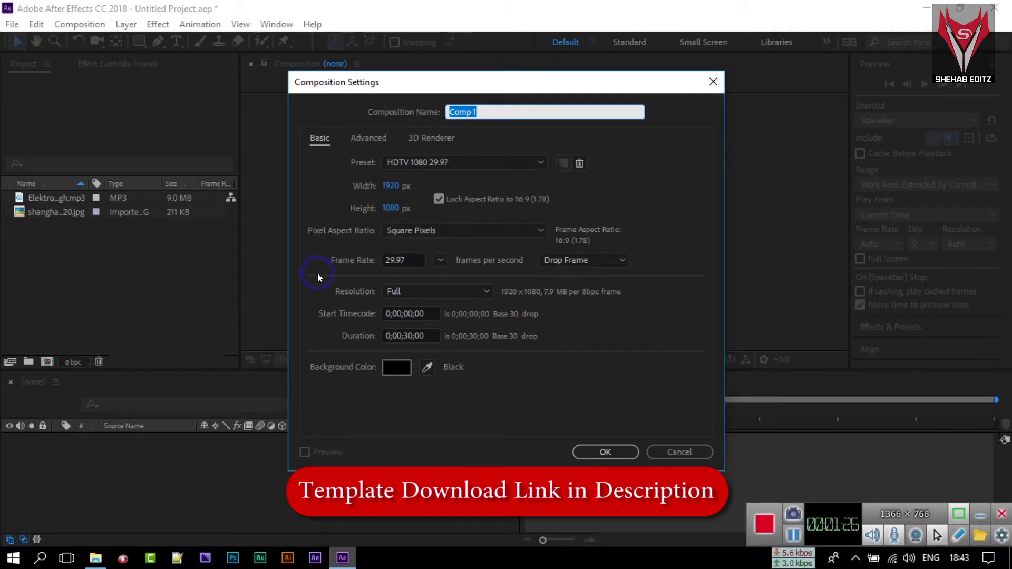
pyautogui.click(400, 337)
pyautogui.doubleClick(399, 340)
pyautogui.write('05')
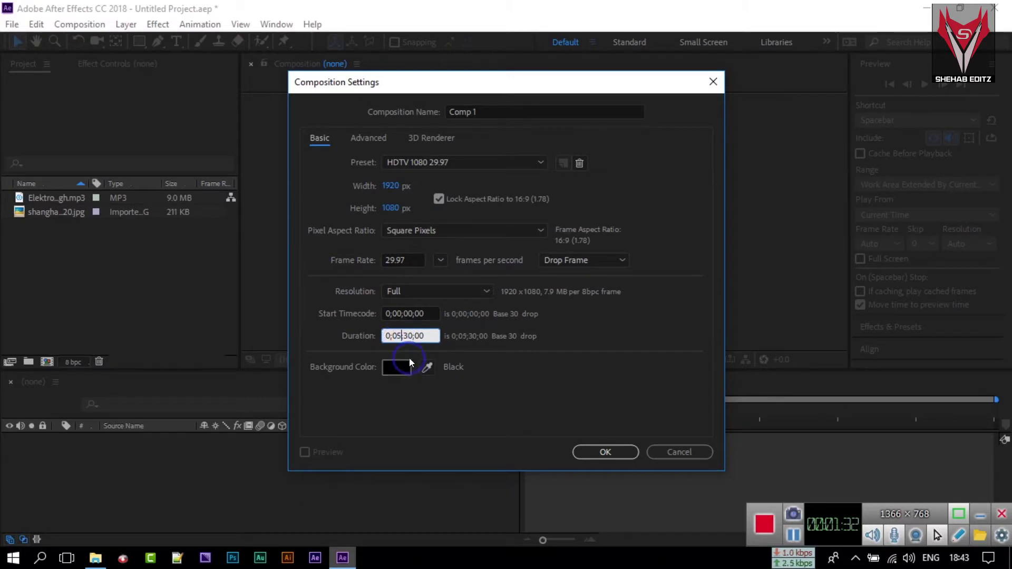
pyautogui.click(405, 335)
pyautogui.write('00')
pyautogui.click(442, 394)
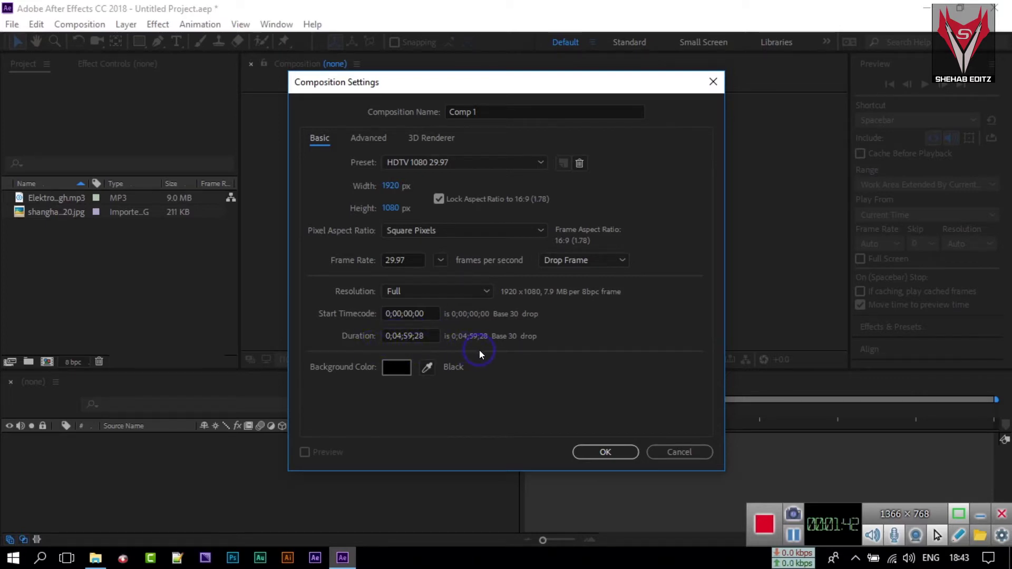
# Use black as the composition's background colour and create the composition
pyautogui.click(419, 338)
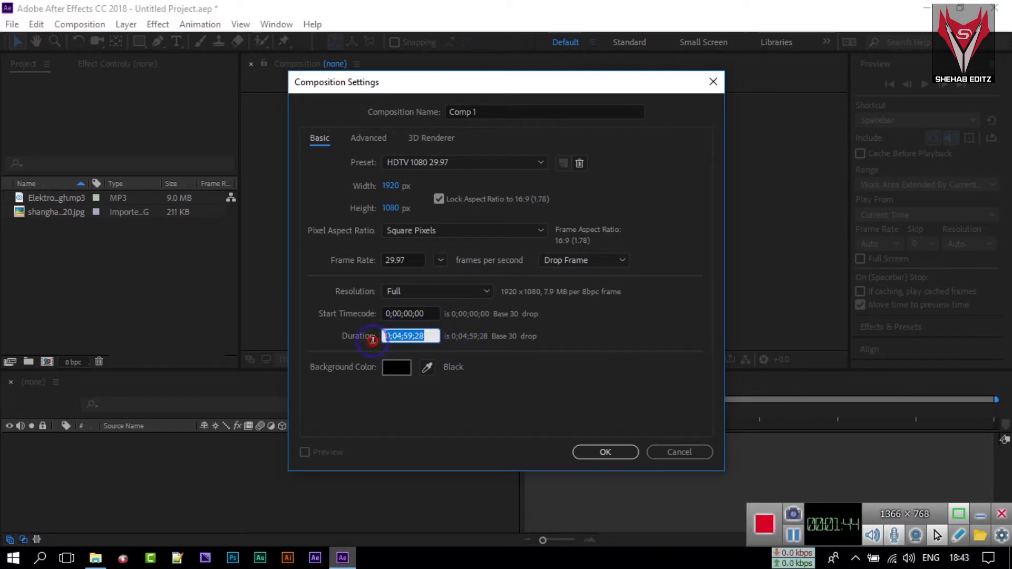
pyautogui.click(394, 369)
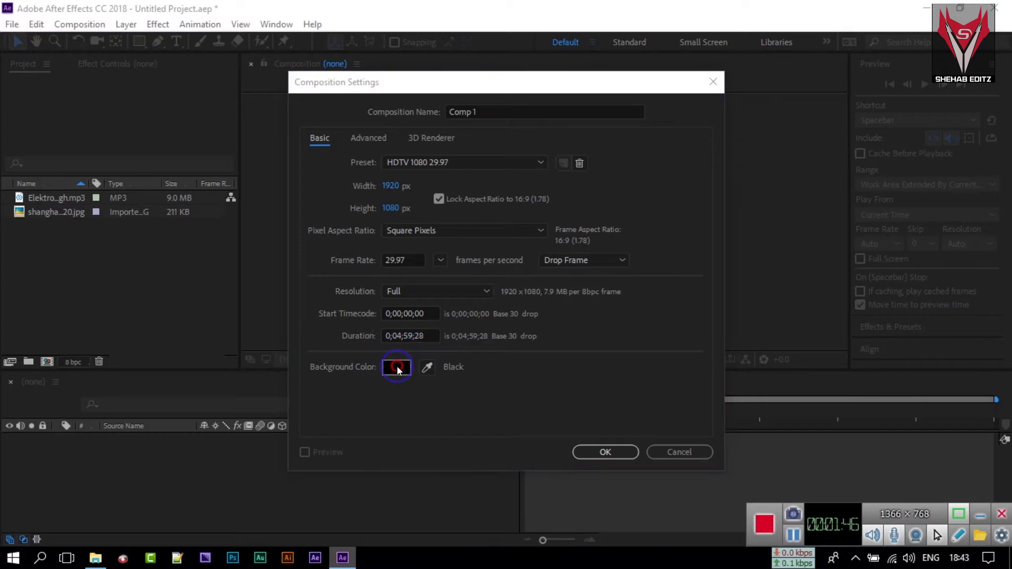
pyautogui.click(375, 333)
pyautogui.moveTo(359, 339); pyautogui.dragTo(294, 402)
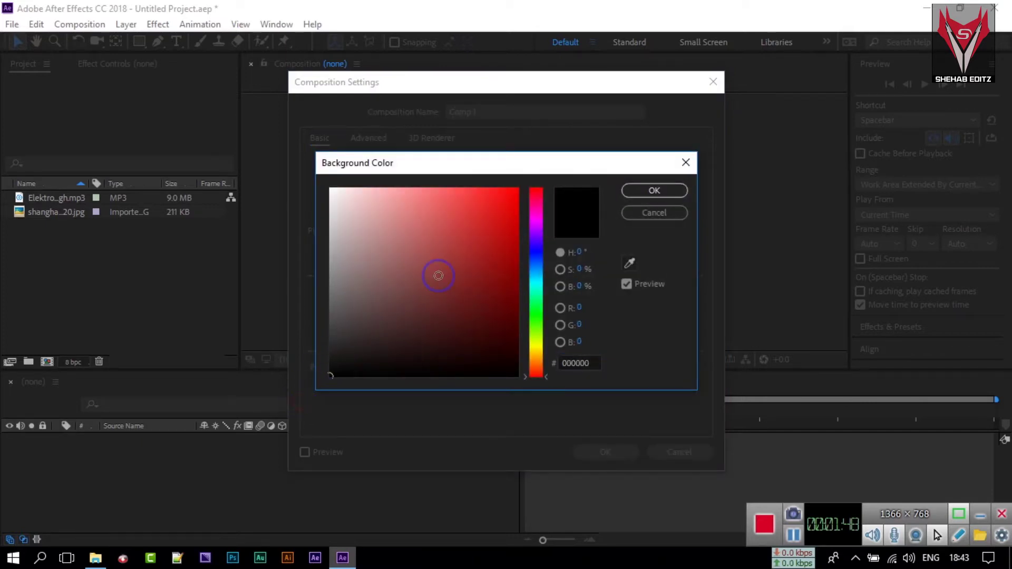
pyautogui.click(640, 190)
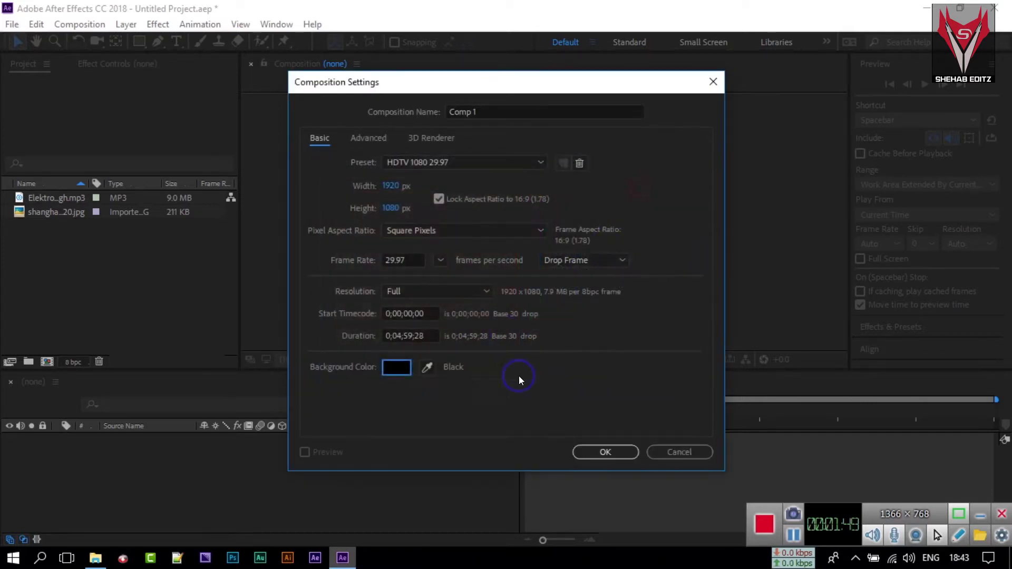
pyautogui.click(605, 452)
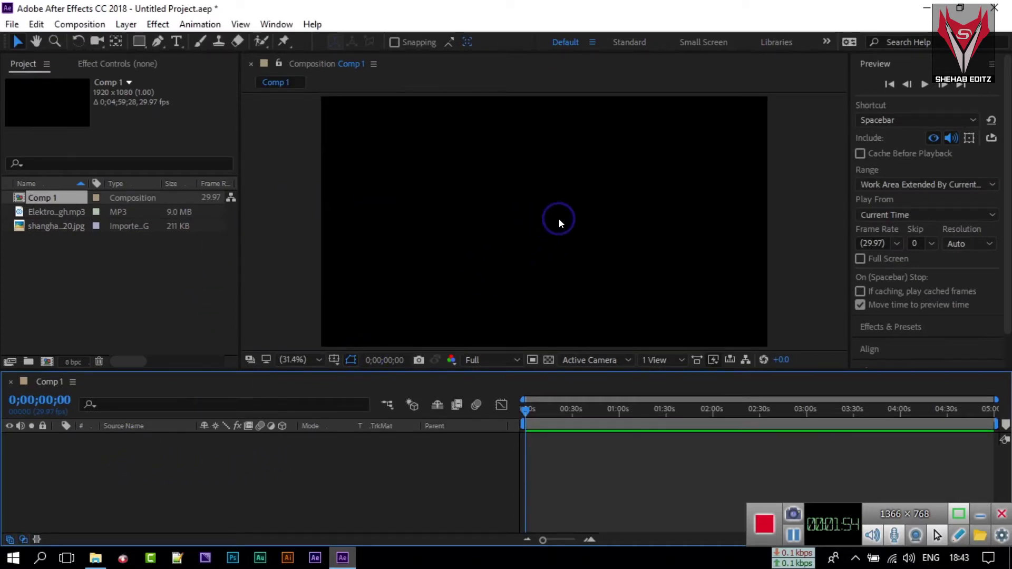
pyautogui.rightClick(96, 465)
pyautogui.moveTo(156, 302)
pyautogui.click(112, 493)
# Start a new solid layer in the composition and name it Audio
pyautogui.rightClick(108, 488)
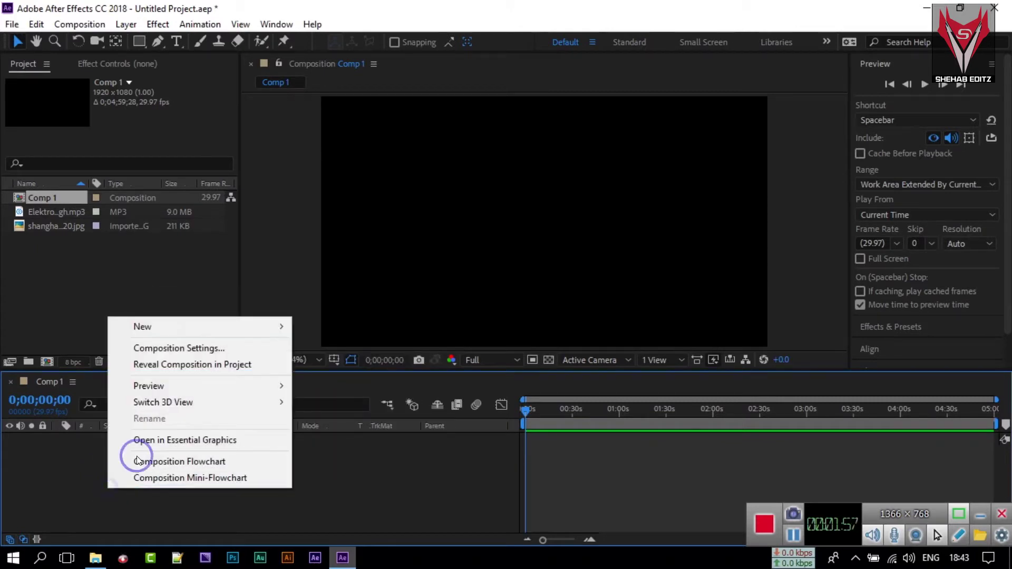
pyautogui.moveTo(153, 327)
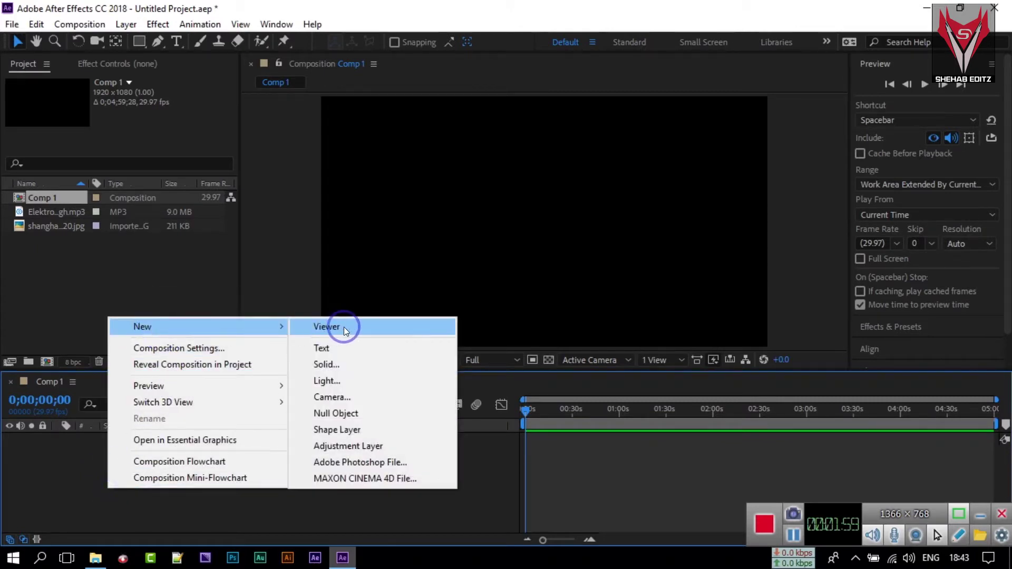
pyautogui.click(344, 364)
pyautogui.moveTo(512, 159); pyautogui.dragTo(424, 154)
pyautogui.write('Audio Vu')
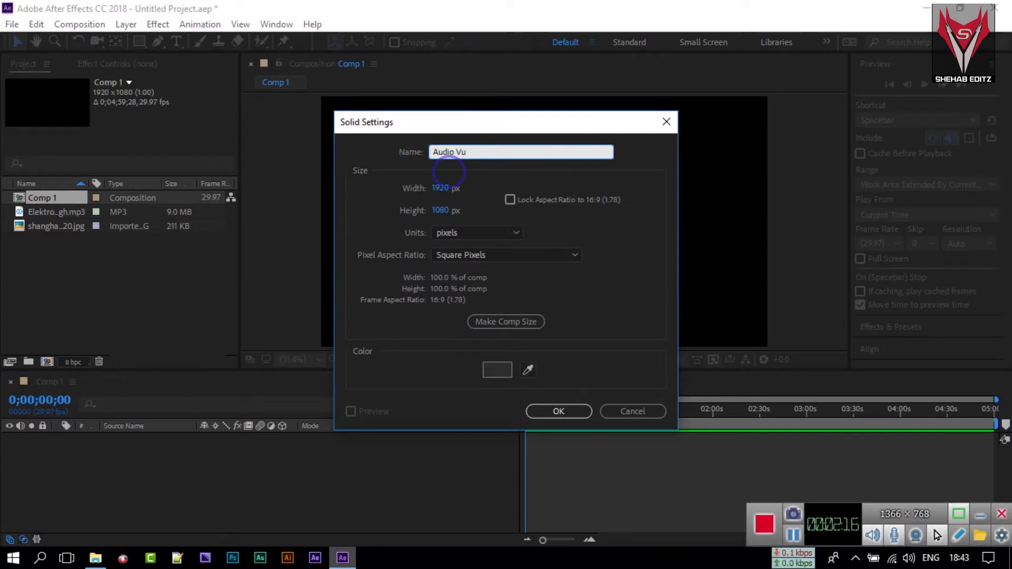
pyautogui.press('BackSpace')
pyautogui.press('BackSpace')
pyautogui.press('BackSpace')
# Set the solid's colour to black (000000) and create the layer
pyautogui.click(502, 372)
pyautogui.click(330, 377)
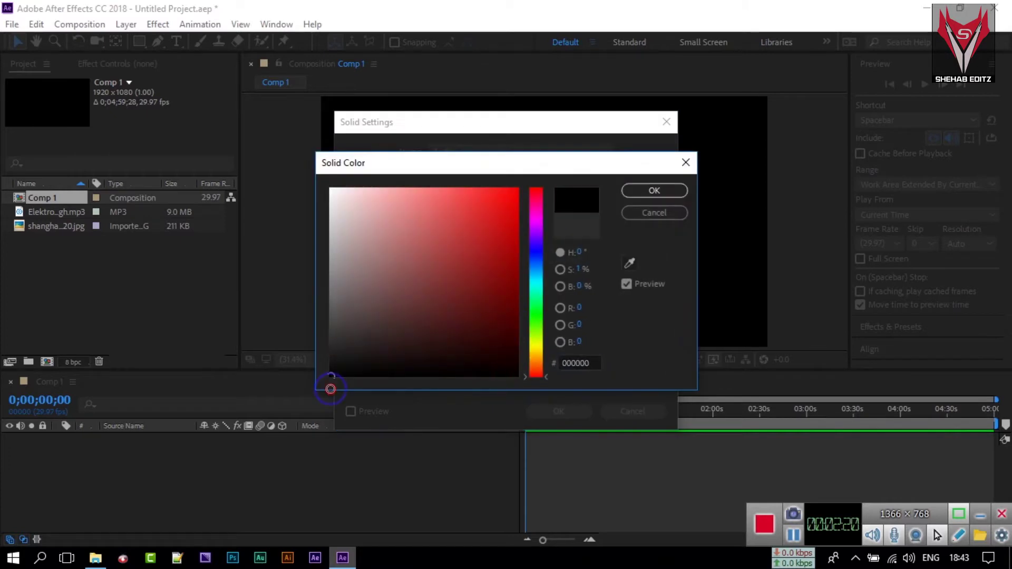
pyautogui.click(652, 202)
pyautogui.click(559, 411)
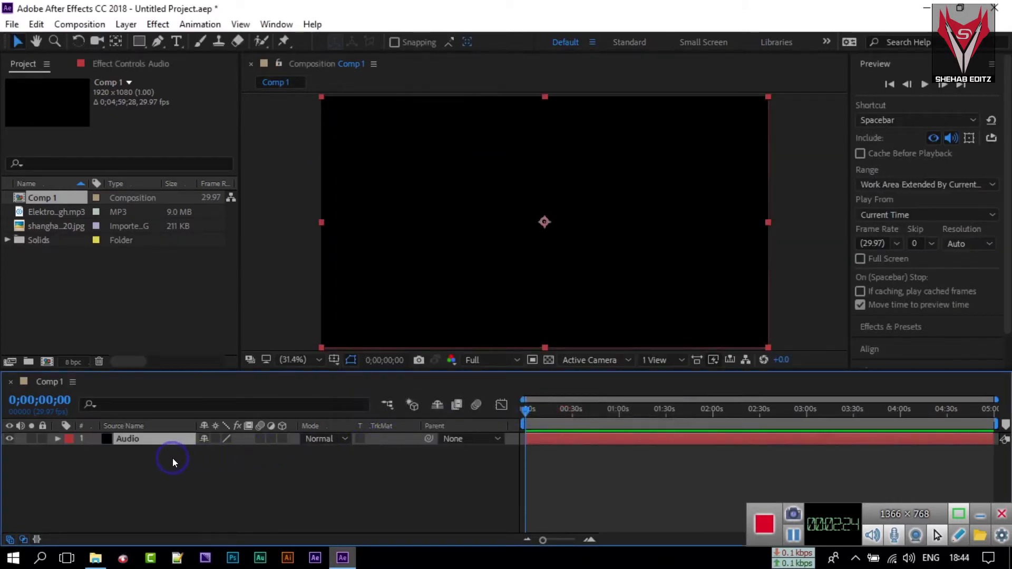
# Add Elektronomia - Sky High.mp3 to the composition's timeline beneath the Audio solid
pyautogui.click(142, 439)
pyautogui.click(43, 217)
pyautogui.moveTo(42, 214); pyautogui.dragTo(109, 454)
# Search the effects for "audi" and apply Audio Spectrum to the Audio solid layer
pyautogui.click(140, 439)
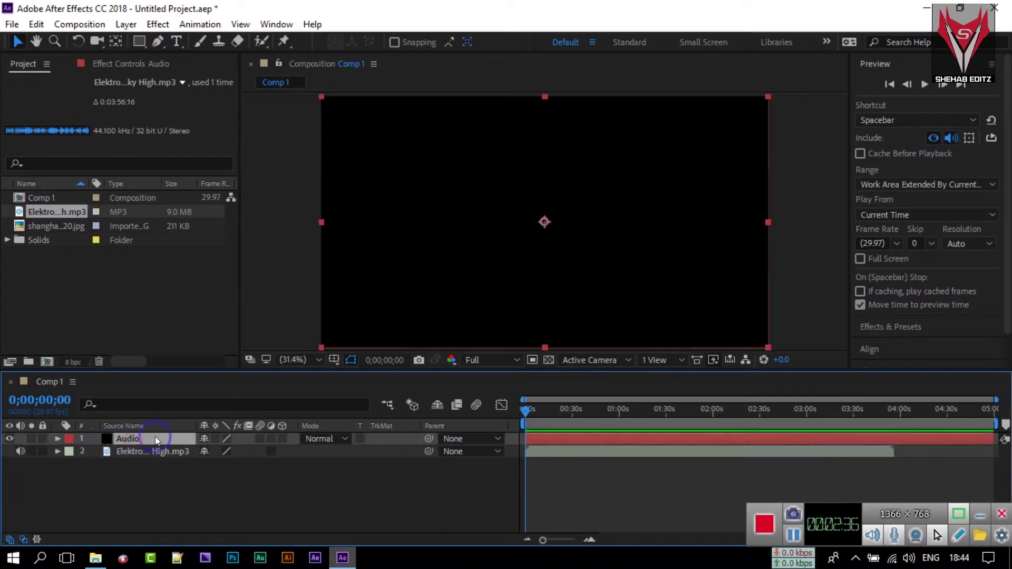
pyautogui.hotkey('ctrl', '5')
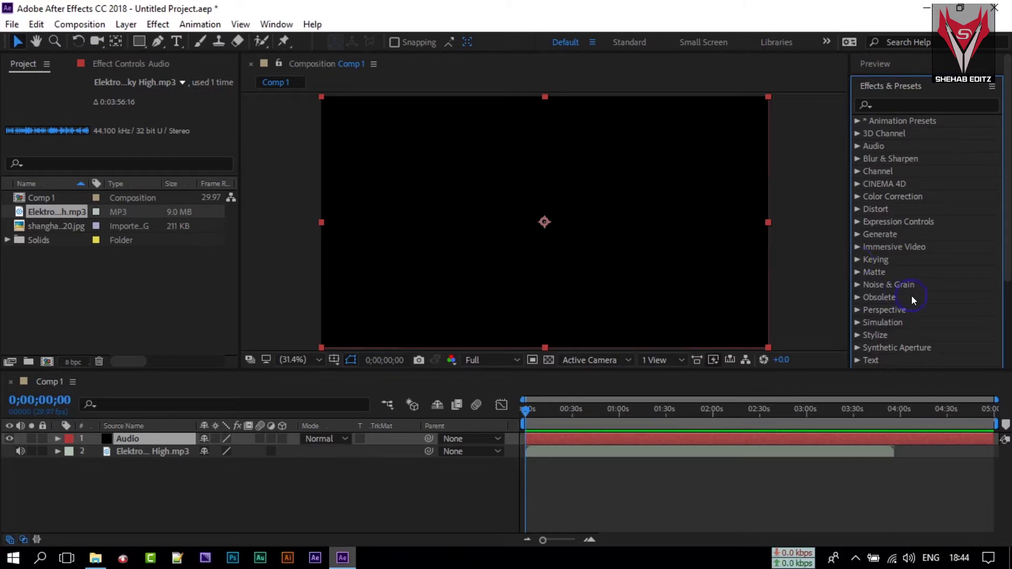
pyautogui.click(889, 105)
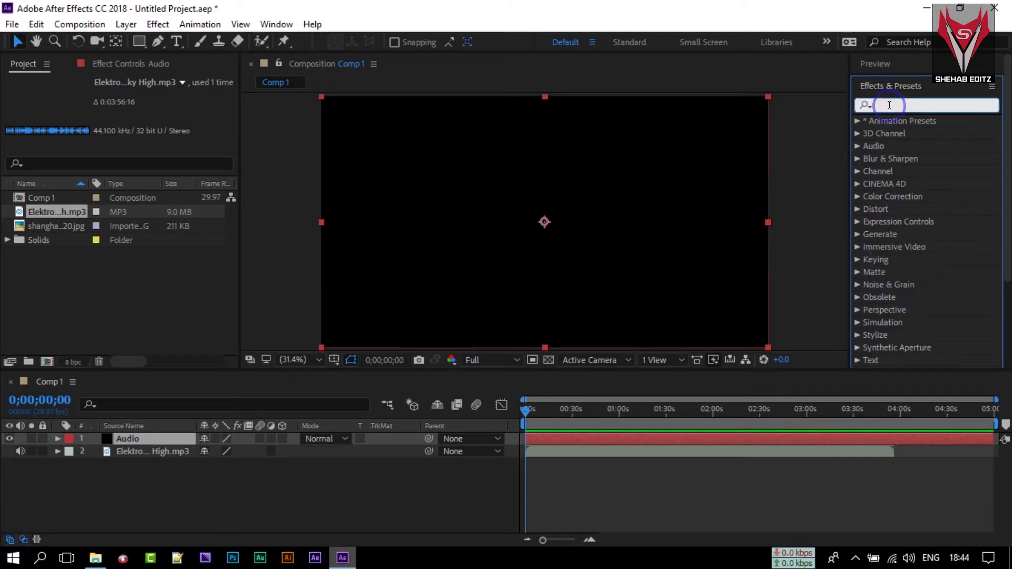
pyautogui.write('a')
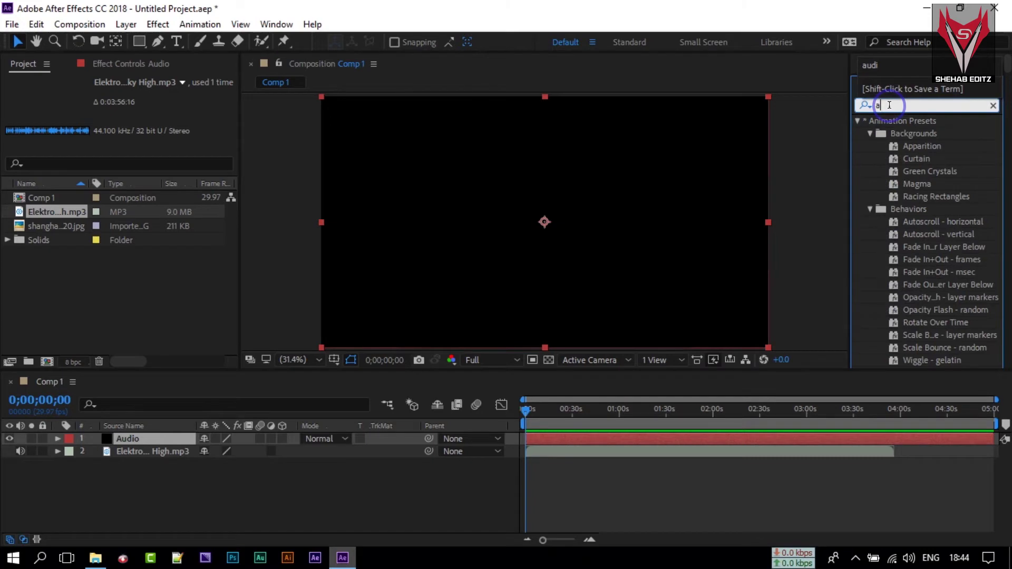
pyautogui.write('udi')
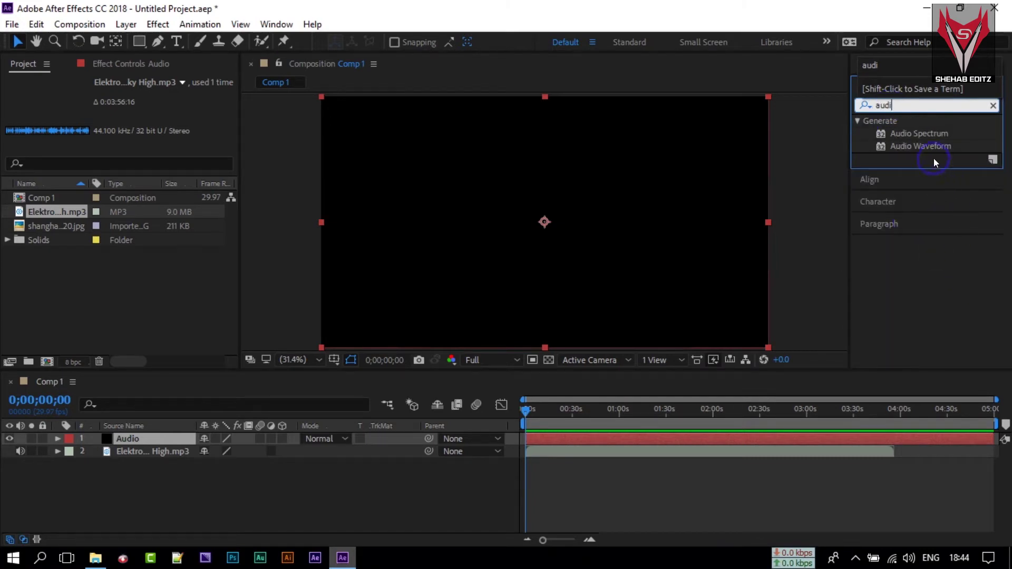
pyautogui.moveTo(915, 134); pyautogui.dragTo(129, 441)
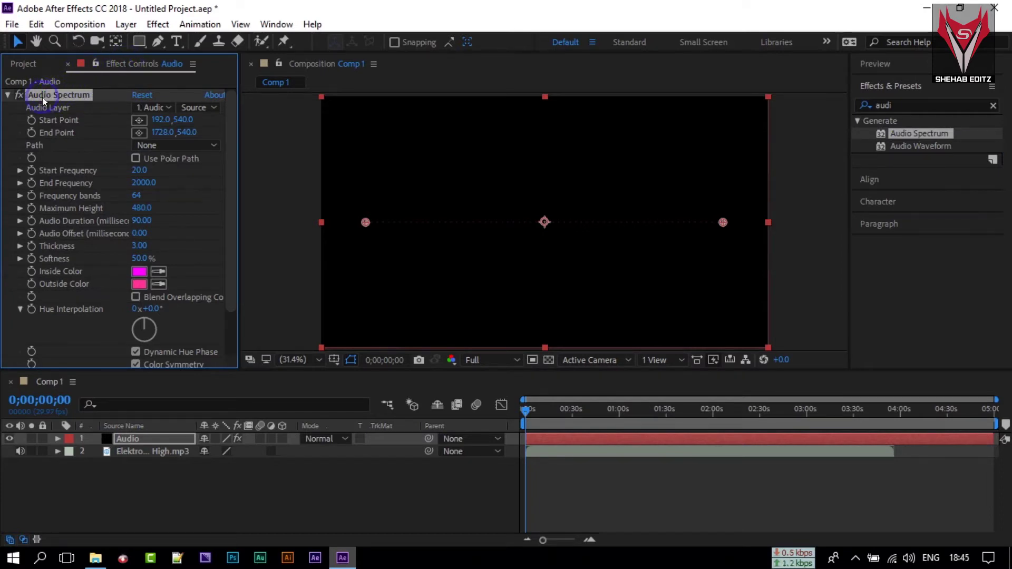
# Examine the Audio Spectrum's audio layer choices and the Elektronomia - Sky High.mp3 layer and project item
pyautogui.click(151, 108)
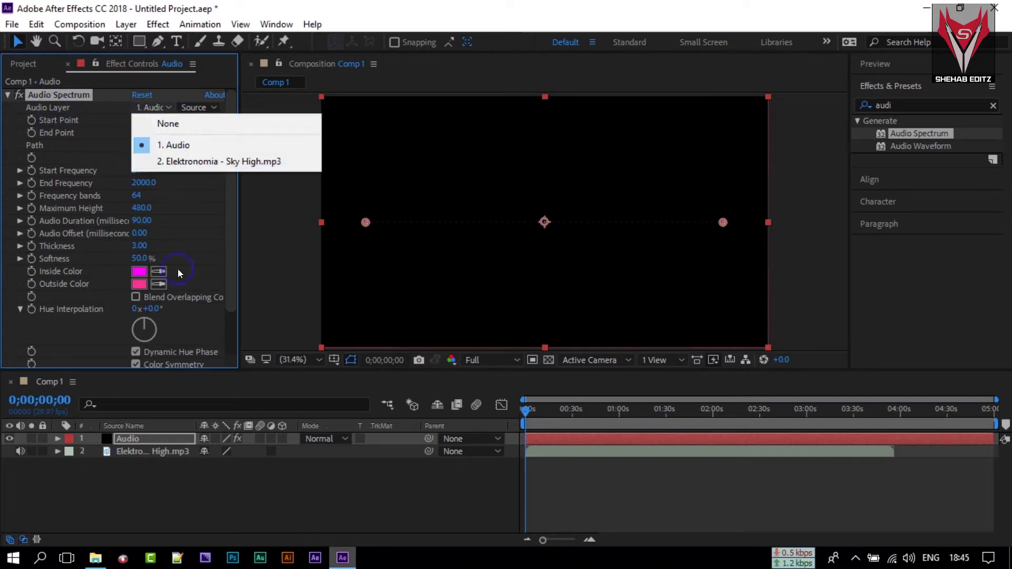
pyautogui.click(144, 99)
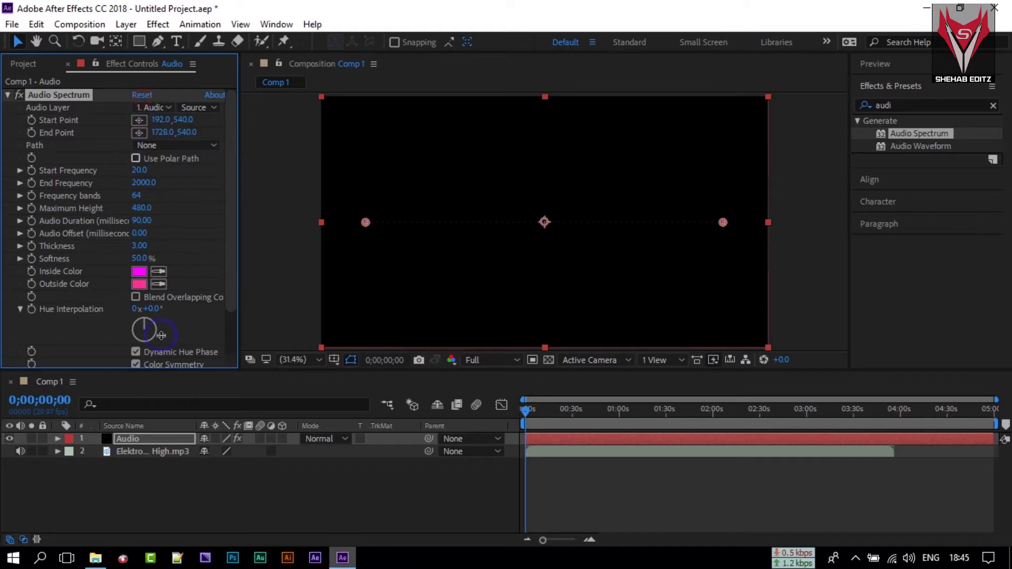
pyautogui.click(146, 452)
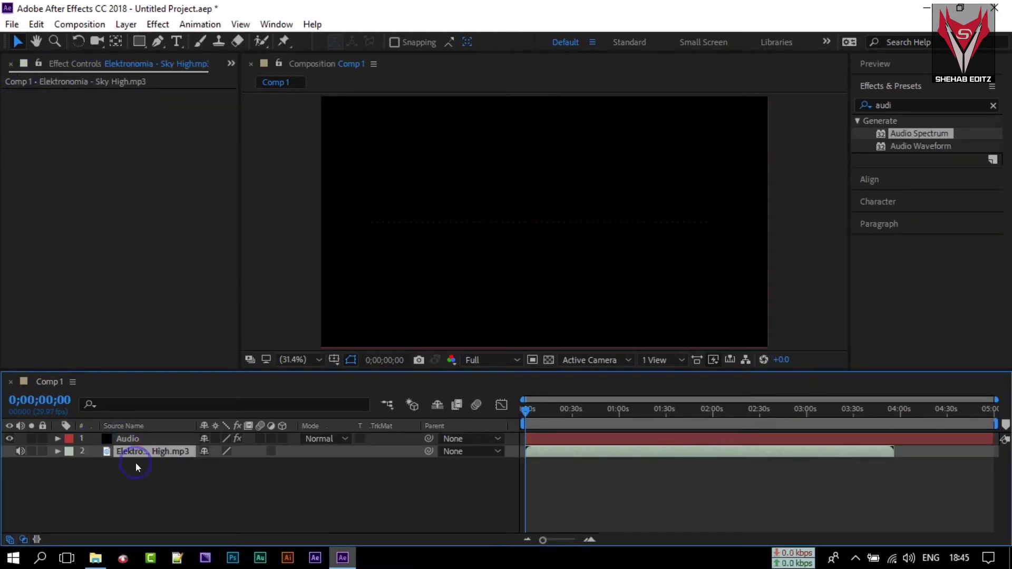
pyautogui.click(230, 63)
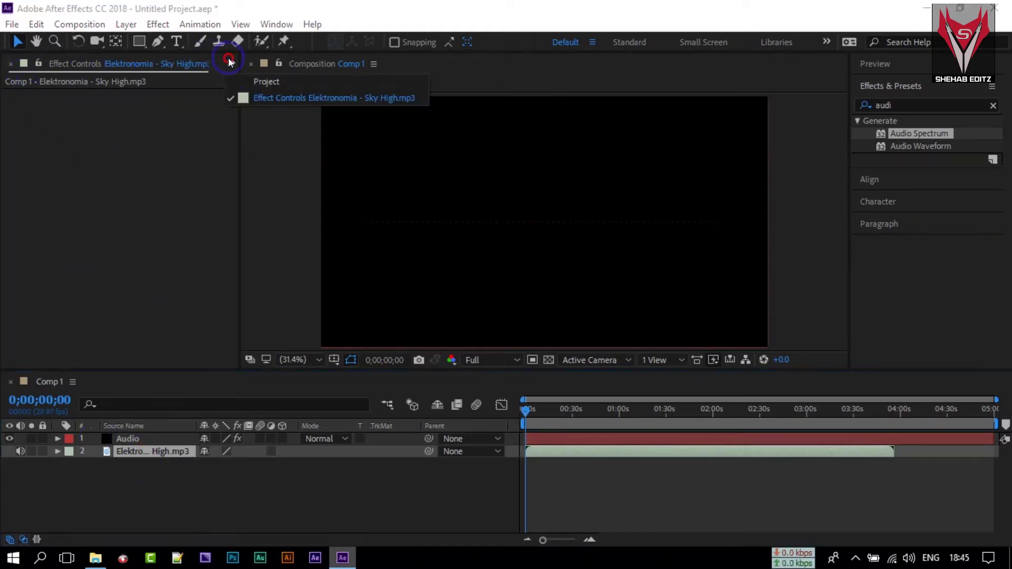
pyautogui.click(259, 82)
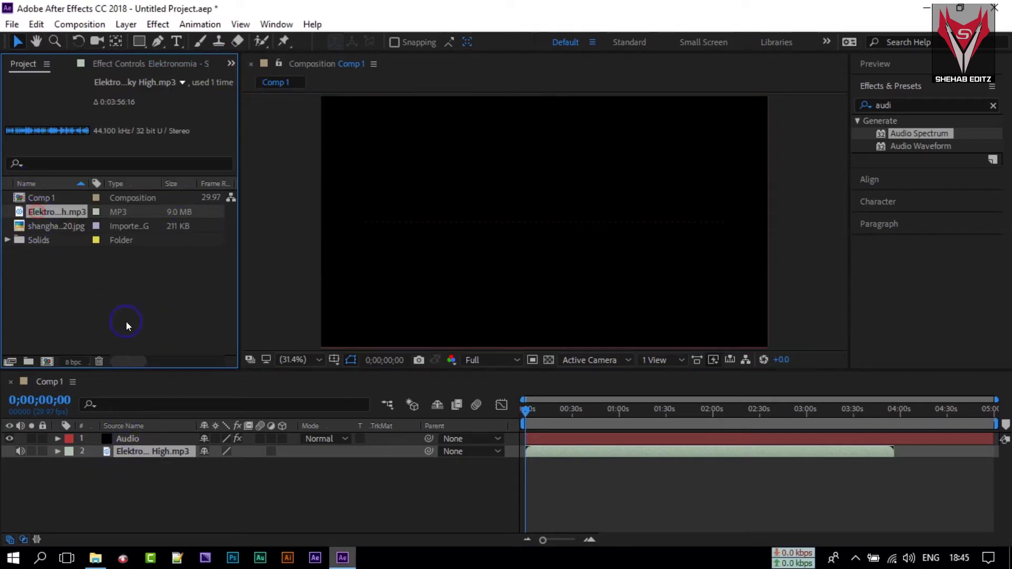
pyautogui.click(137, 467)
pyautogui.click(140, 452)
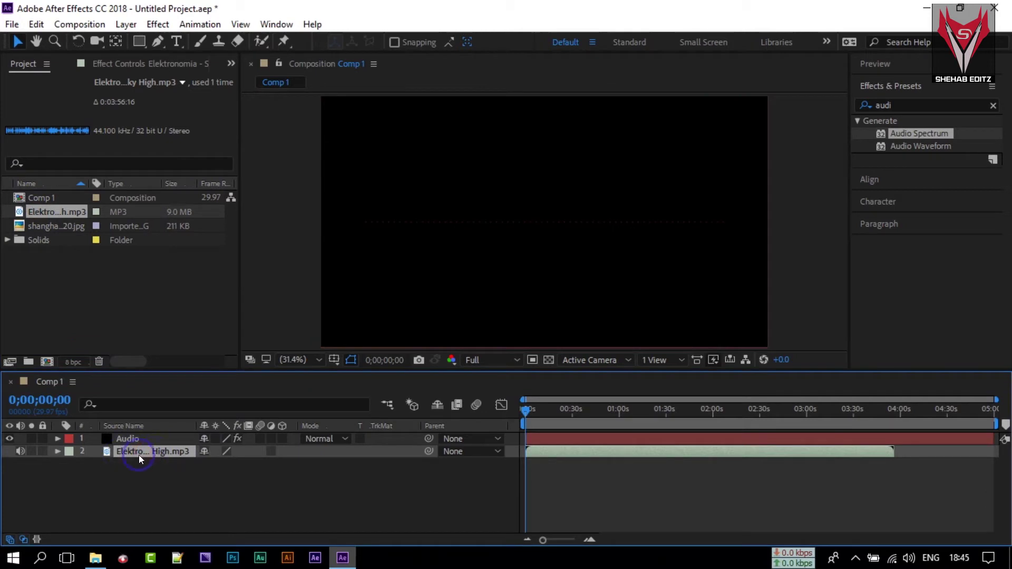
pyautogui.click(139, 63)
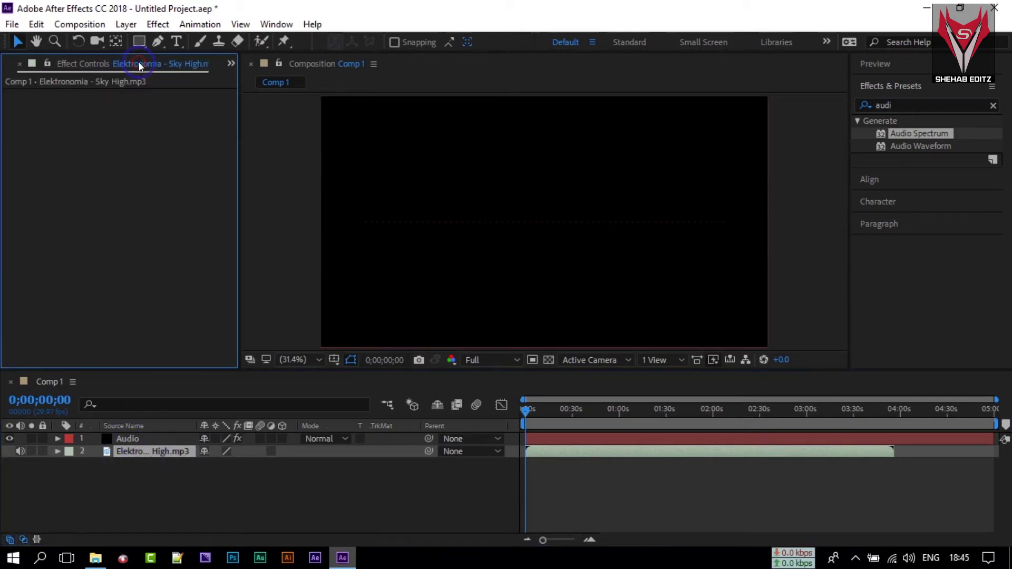
# Set the Audio Spectrum's audio layer on the Audio solid to Elektronomia - Sky High.mp3 and deselect the layer
pyautogui.click(125, 438)
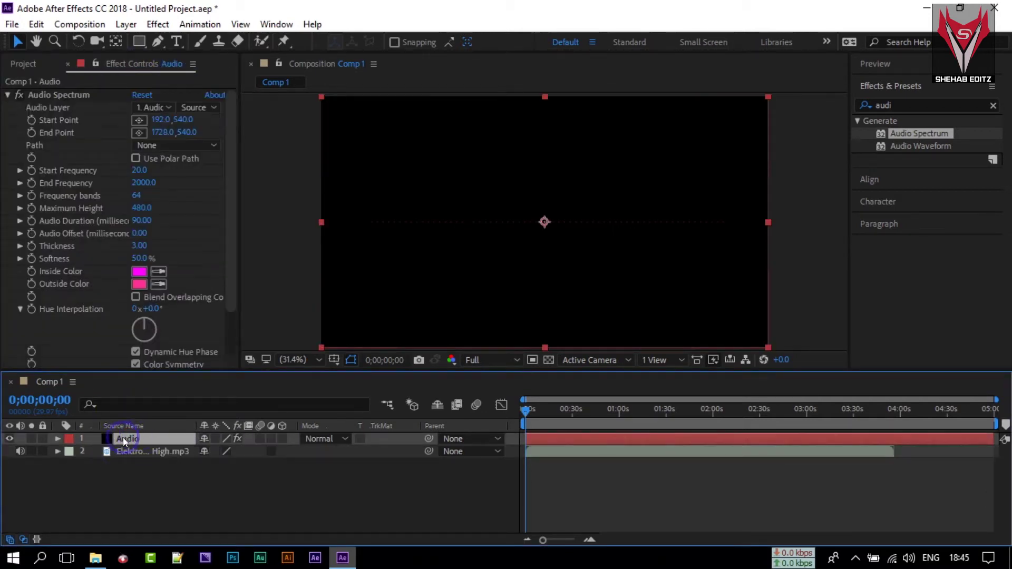
pyautogui.click(158, 108)
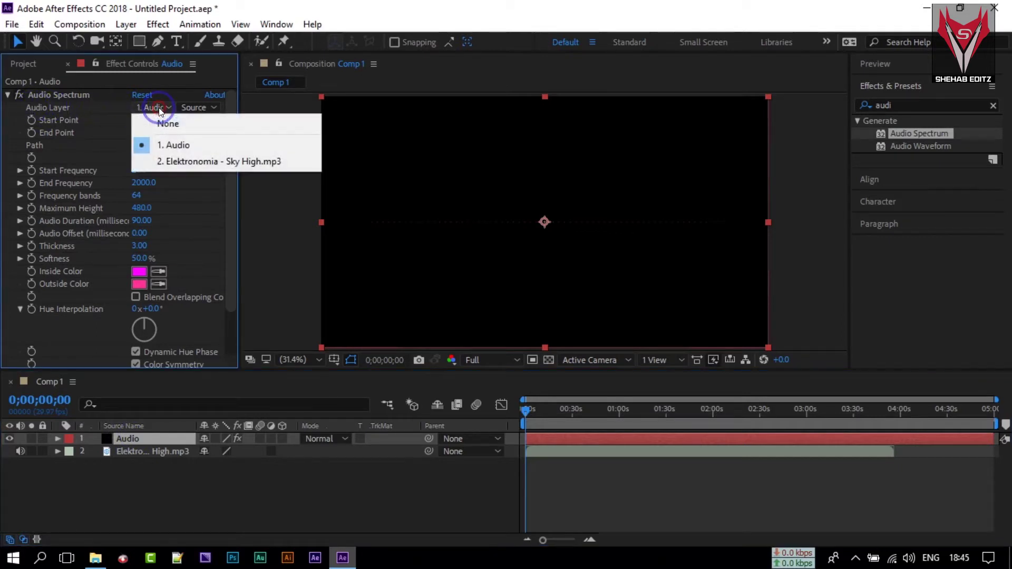
pyautogui.click(176, 160)
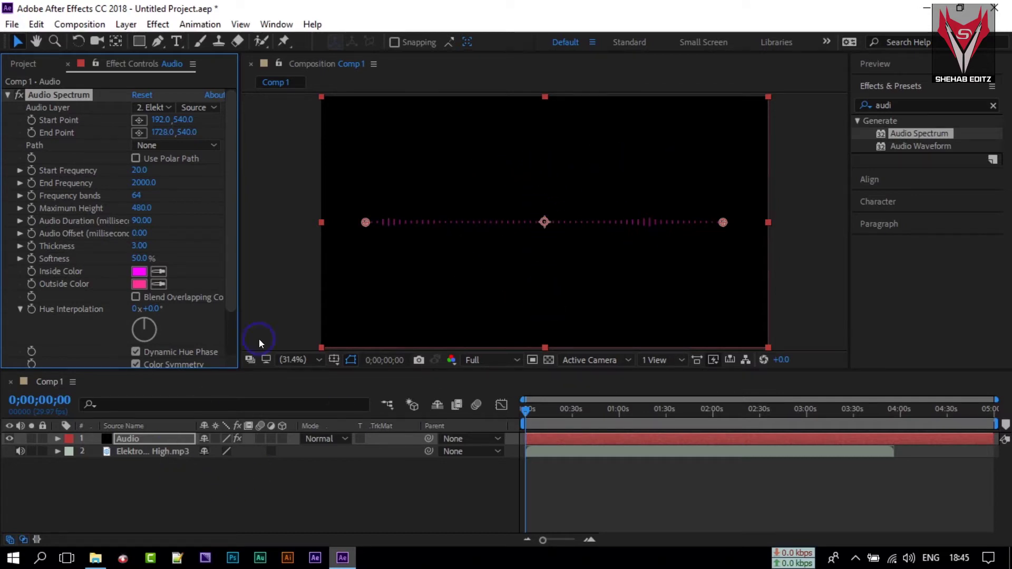
pyautogui.click(80, 499)
# Draw a circular mask on the Audio layer with the Ellipse Tool, near the middle of the composition
pyautogui.click(128, 439)
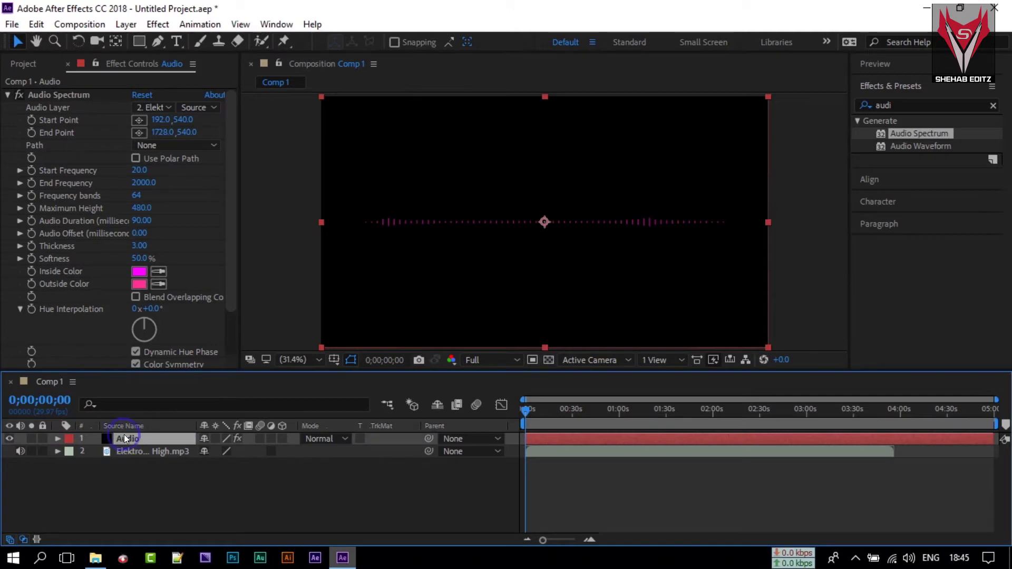
pyautogui.click(140, 41)
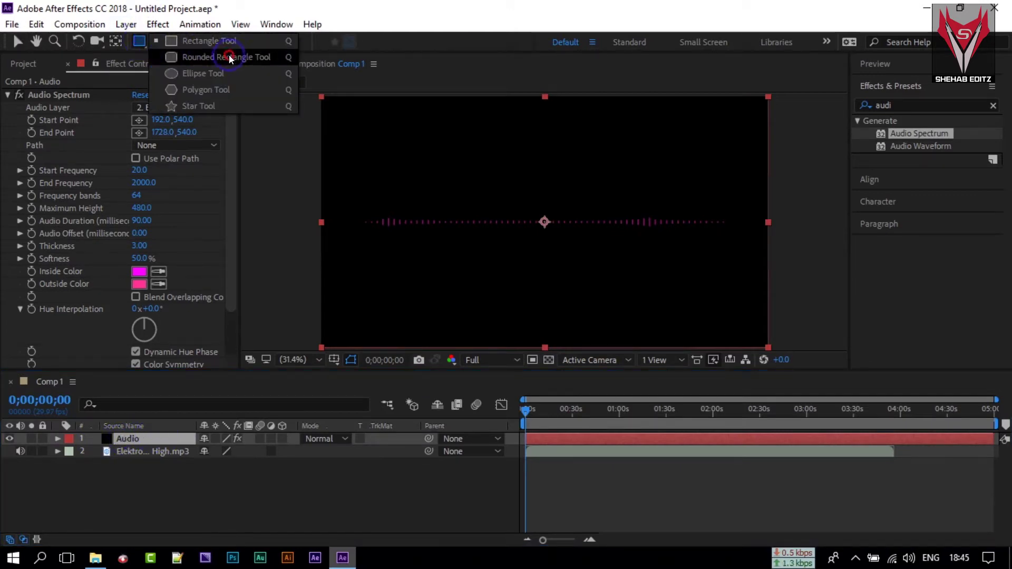
pyautogui.click(136, 39)
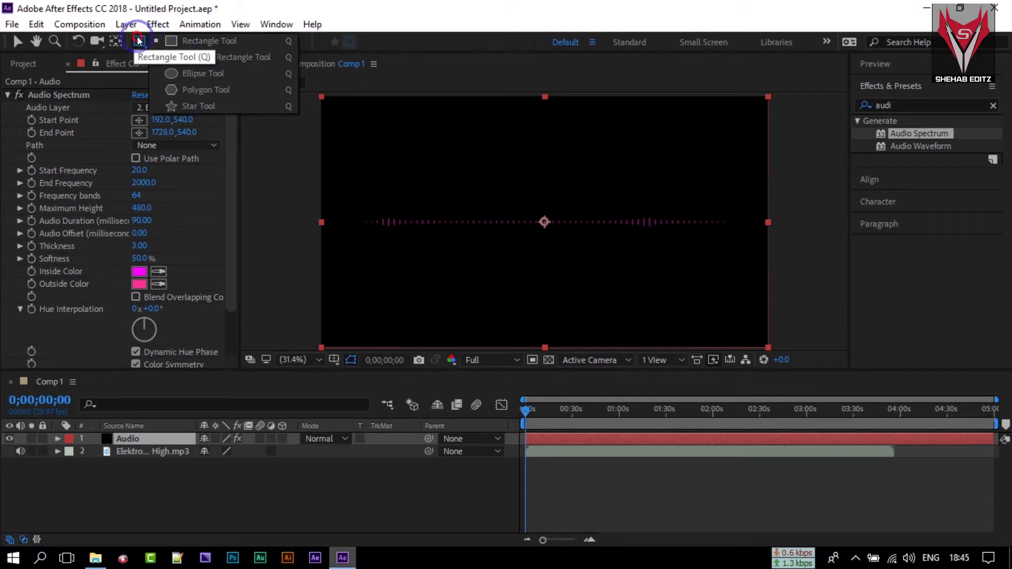
pyautogui.moveTo(141, 42)
pyautogui.mouseDown()
pyautogui.moveTo(220, 57)
pyautogui.moveTo(215, 75)
pyautogui.mouseUp()
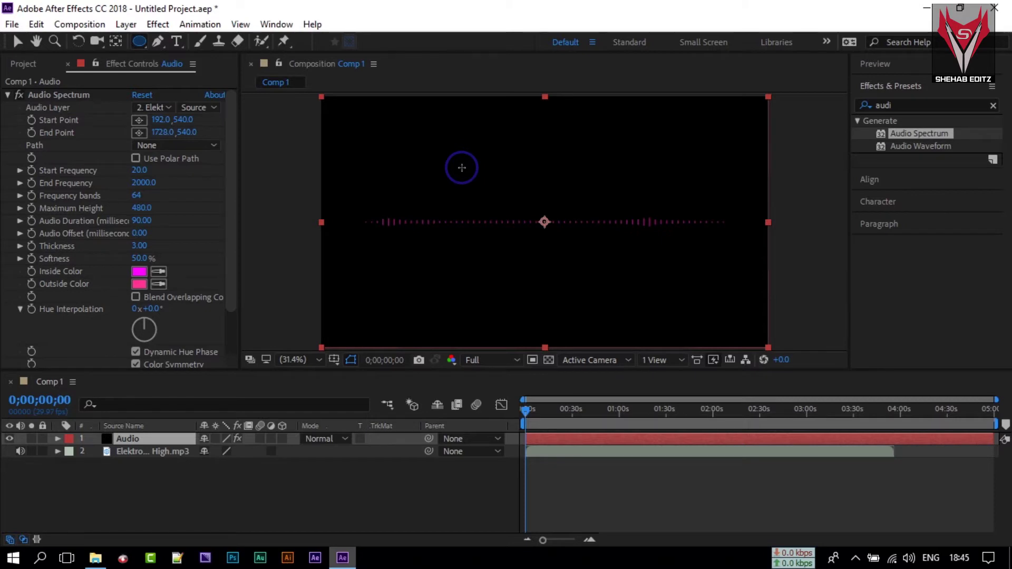
pyautogui.moveTo(462, 167); pyautogui.dragTo(556, 261)
pyautogui.press('y')
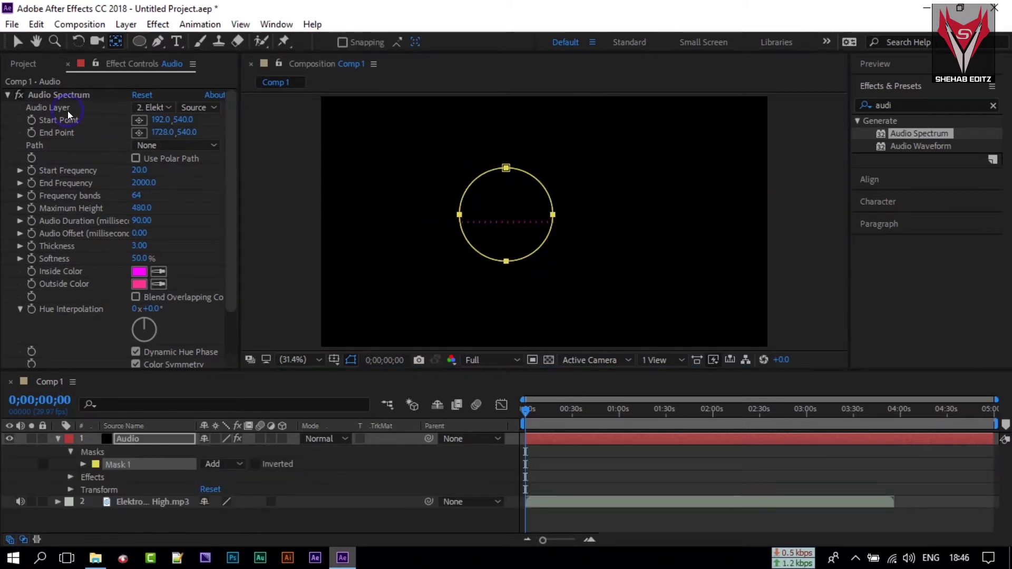
# Center the circular masked Audio layer horizontally and vertically in the composition and collapse its layer properties
pyautogui.click(18, 42)
pyautogui.moveTo(513, 210); pyautogui.dragTo(546, 215)
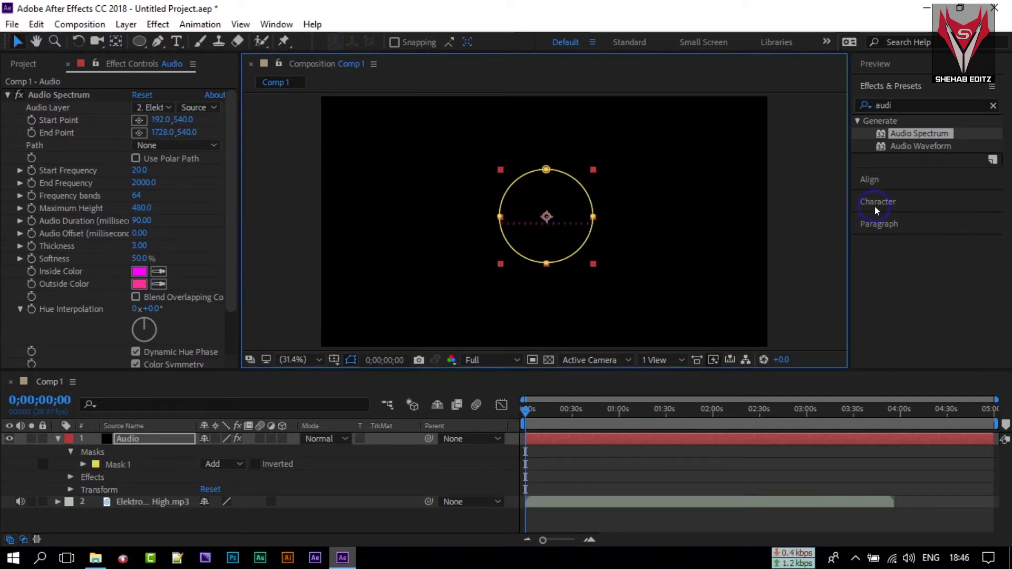
pyautogui.click(876, 180)
pyautogui.click(889, 145)
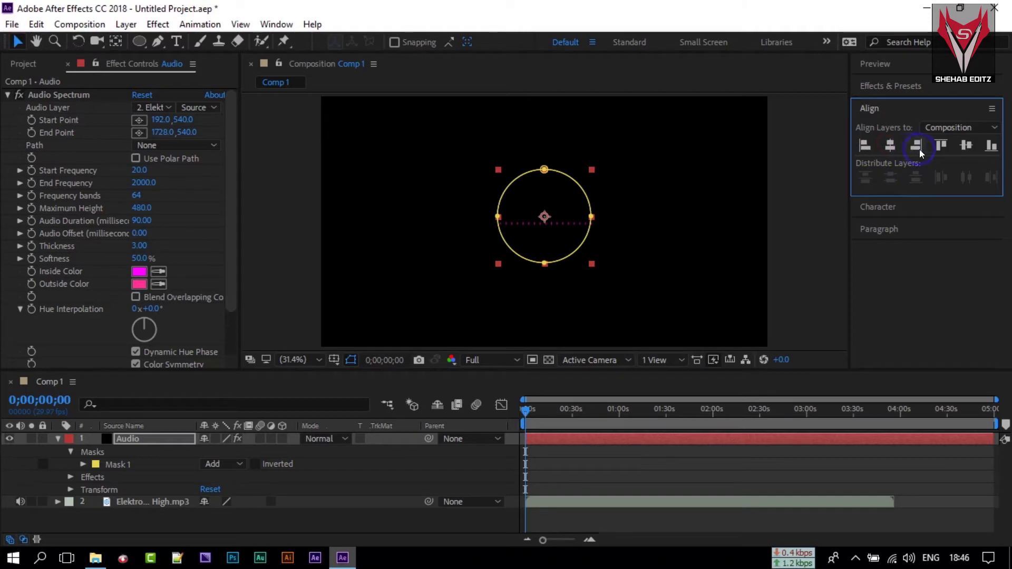
pyautogui.click(964, 145)
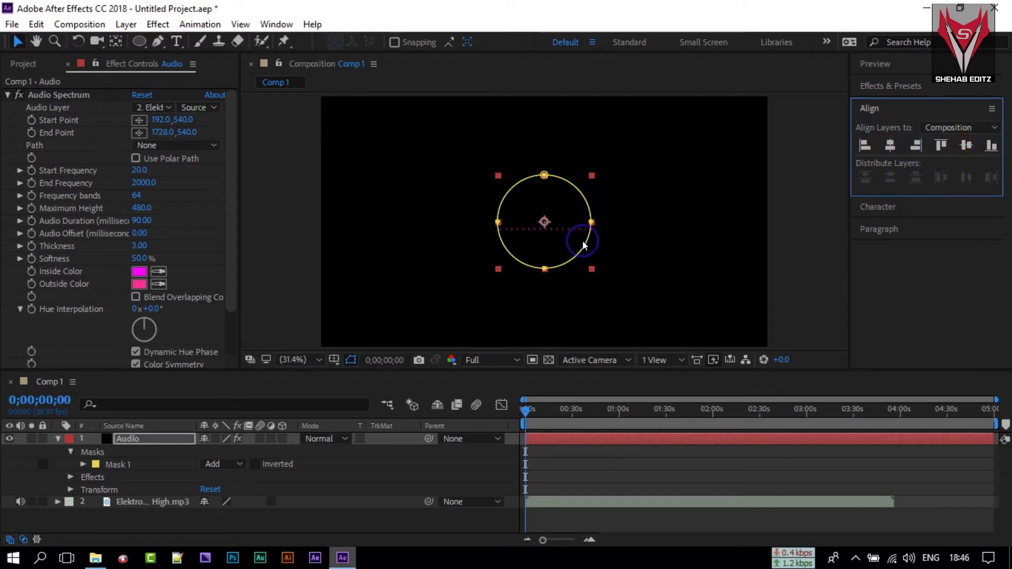
pyautogui.click(62, 440)
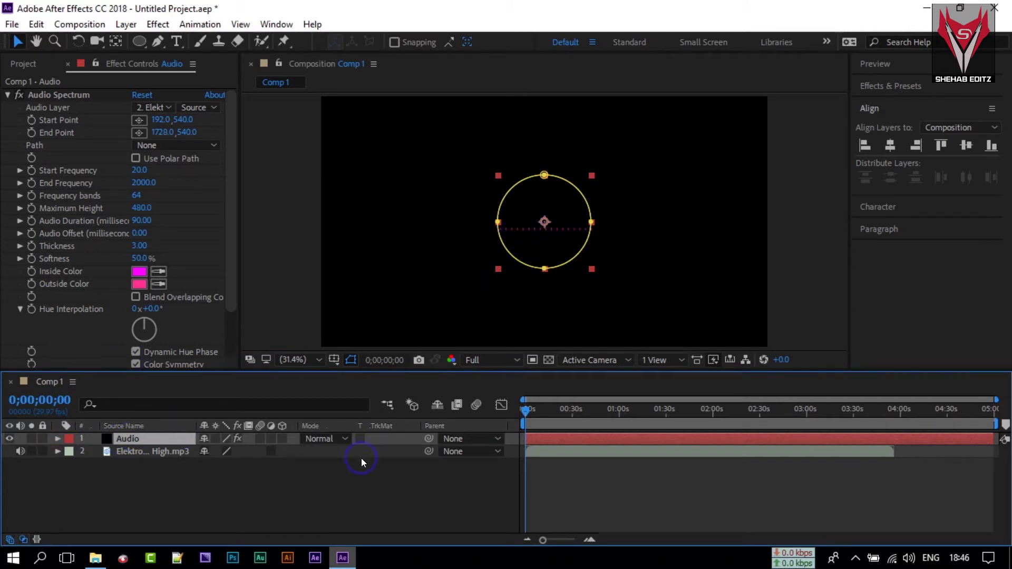
# Hide the mask path outline in the composition view and show it again
pyautogui.click(351, 360)
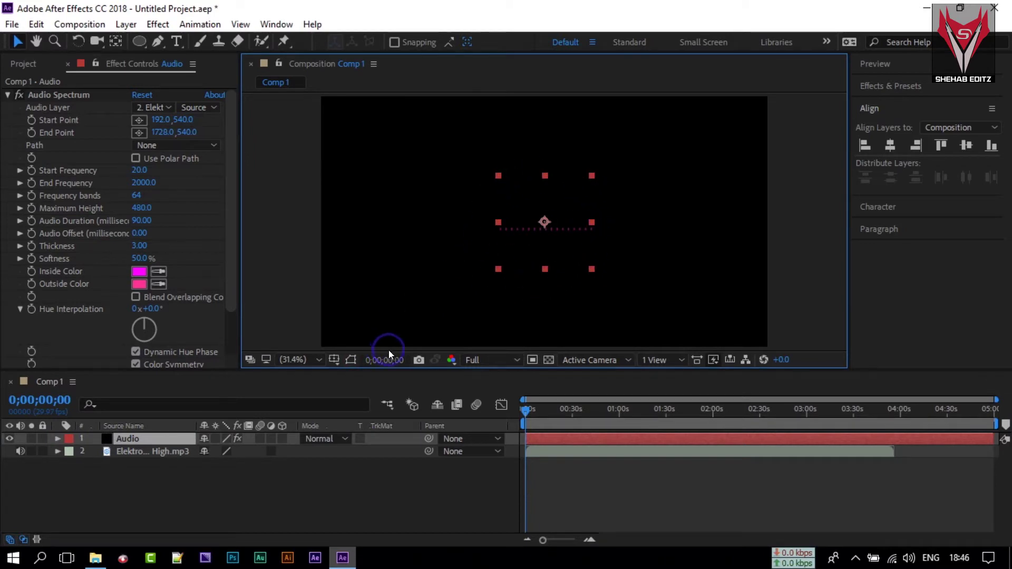
pyautogui.click(361, 360)
pyautogui.click(595, 311)
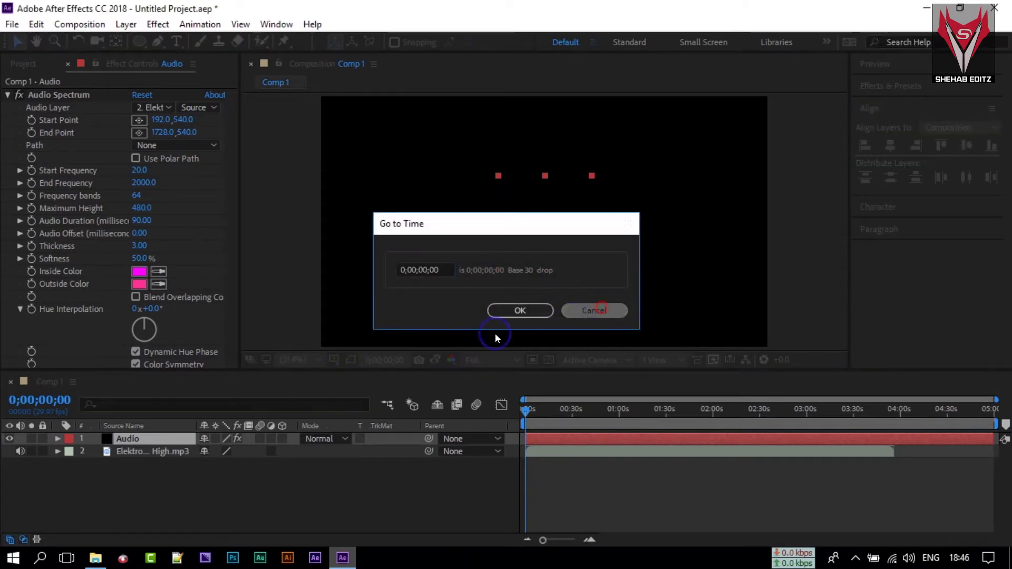
pyautogui.click(350, 359)
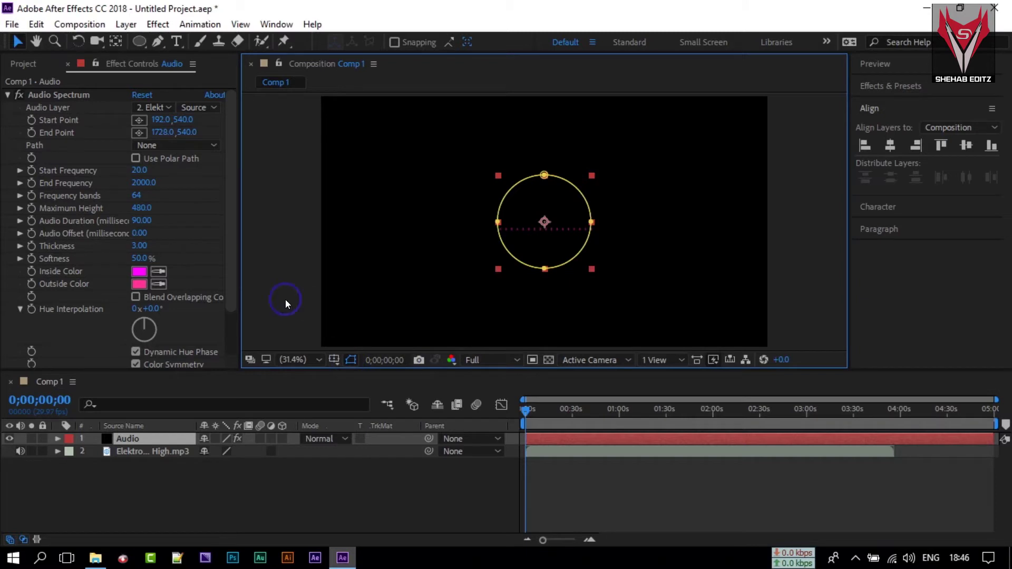
# Set the Audio Spectrum's path to Mask 1 and deselect the layer
pyautogui.click(527, 224)
pyautogui.click(35, 148)
pyautogui.click(166, 145)
pyautogui.click(175, 182)
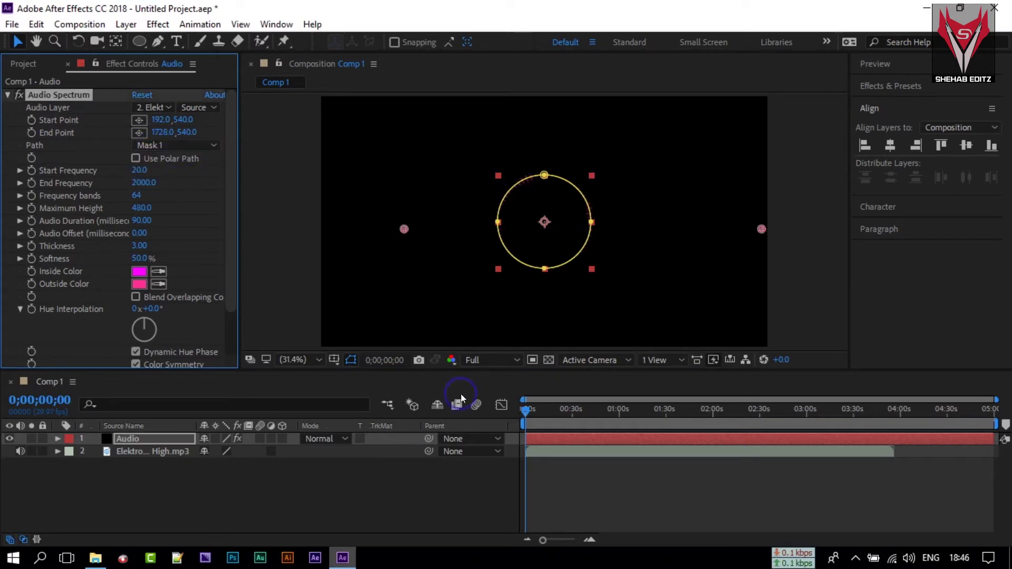
pyautogui.click(298, 499)
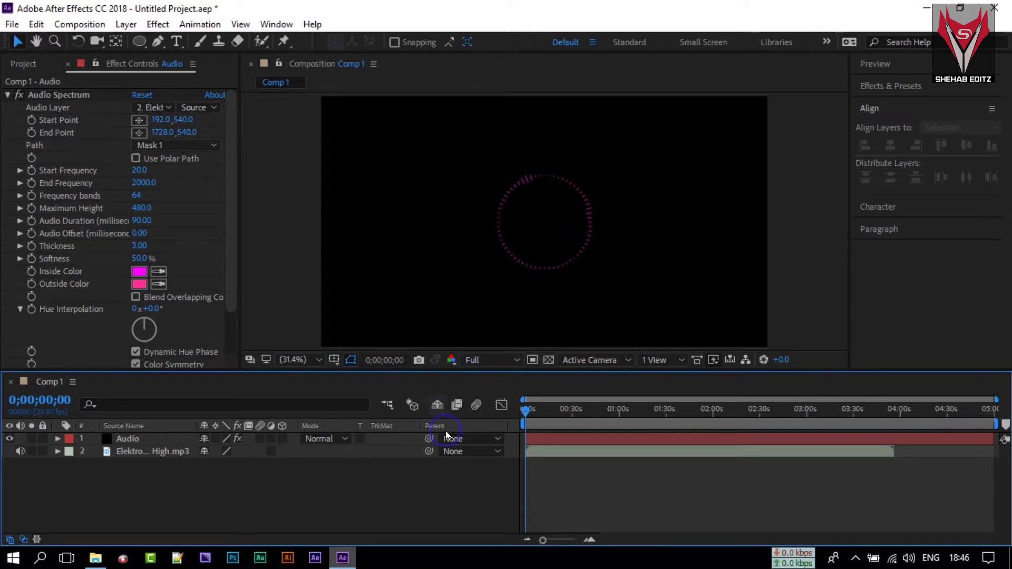
# Go to 0;00;15;05 and try Side A and Side A & B as the Audio Spectrum's side options
pyautogui.moveTo(530, 410)
pyautogui.mouseDown()
pyautogui.moveTo(577, 413)
pyautogui.moveTo(548, 413)
pyautogui.mouseUp()
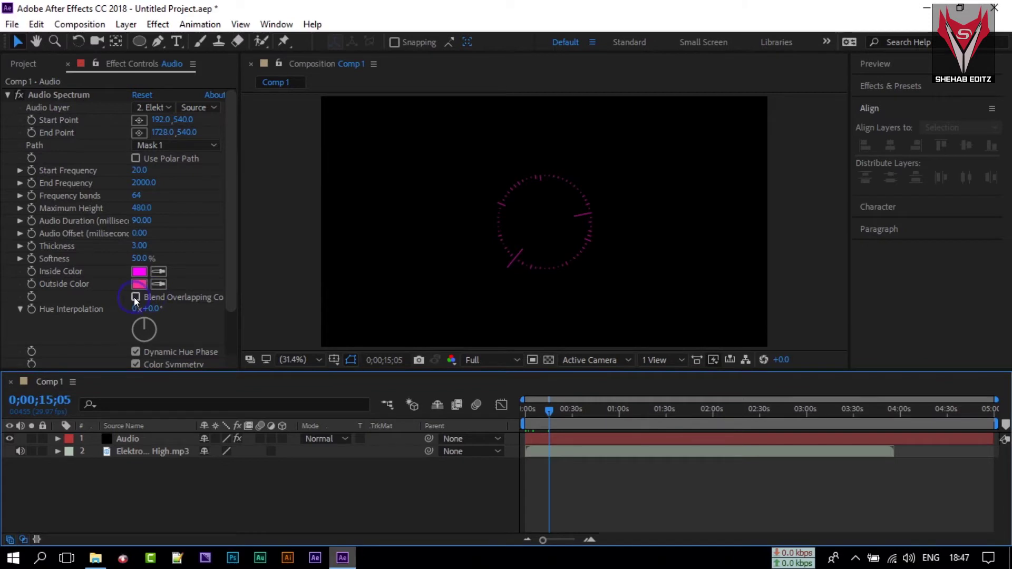
pyautogui.scroll(-2, 102, 298)
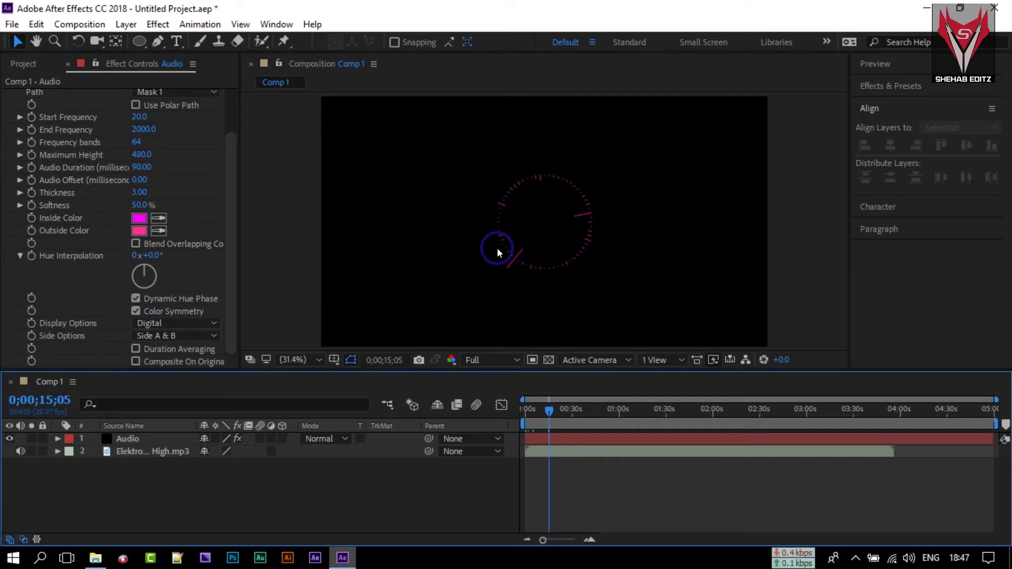
pyautogui.click(189, 337)
pyautogui.click(70, 340)
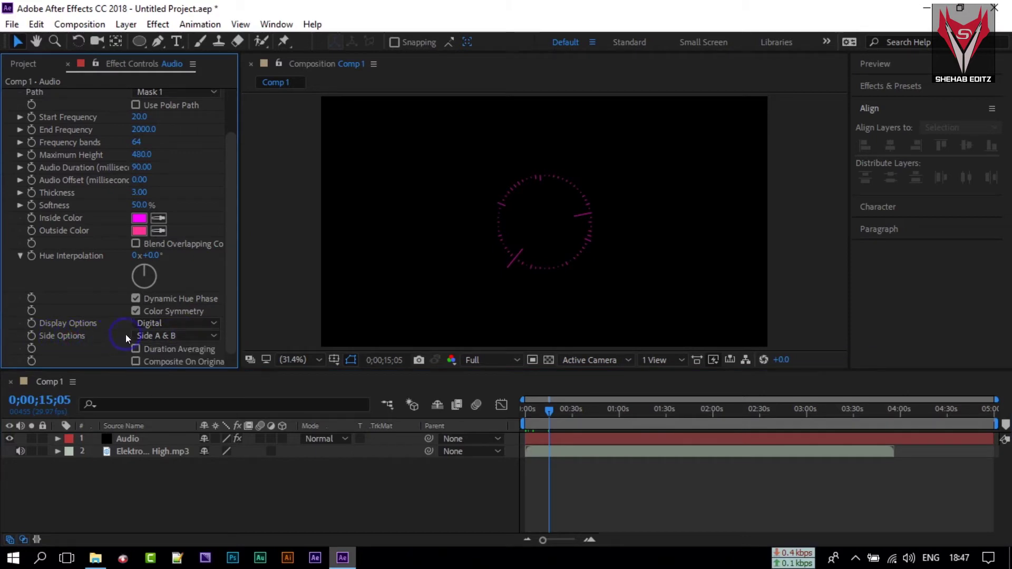
pyautogui.click(185, 336)
pyautogui.click(185, 354)
pyautogui.click(523, 248)
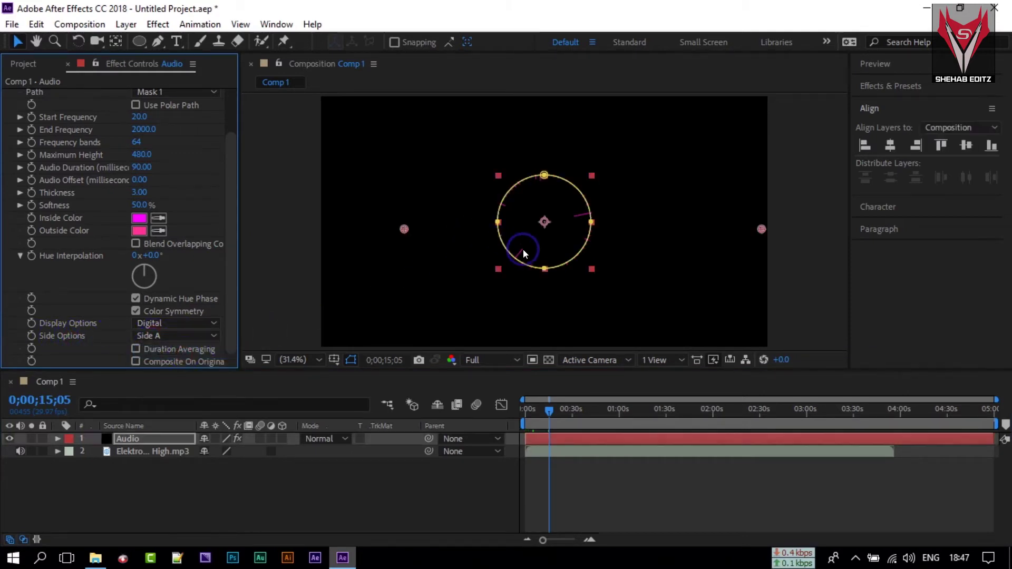
pyautogui.click(165, 337)
pyautogui.click(173, 385)
# Set the Audio Spectrum's side options to Side B and preview the spectrum up to 0;00;46;28
pyautogui.click(142, 337)
pyautogui.click(206, 369)
pyautogui.click(293, 502)
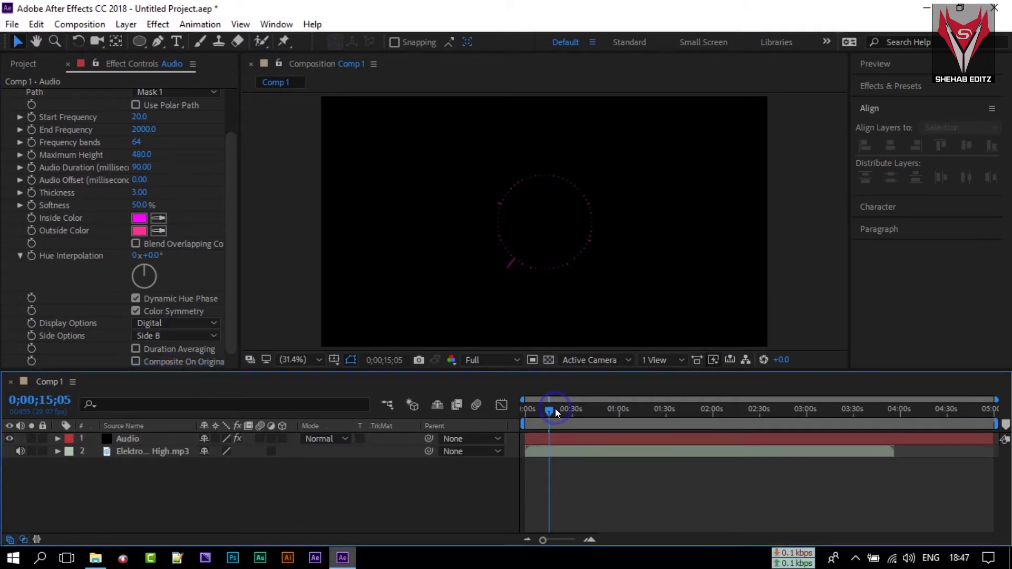
pyautogui.moveTo(553, 411); pyautogui.dragTo(602, 406)
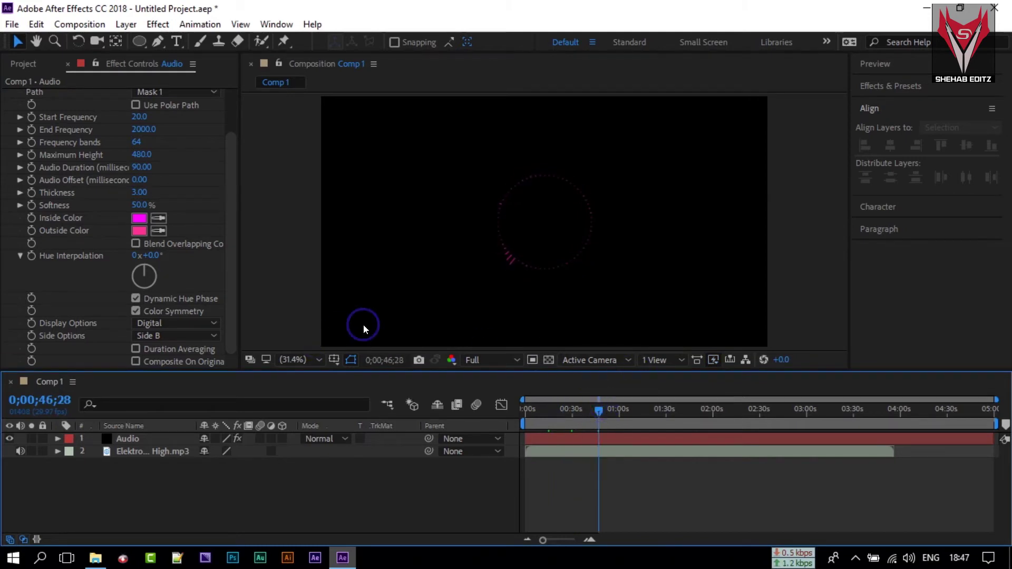
# Set the Audio Spectrum's inside and outside colors to white (FFFFFF)
pyautogui.scroll(3, 160, 231)
pyautogui.scroll(-2, 160, 234)
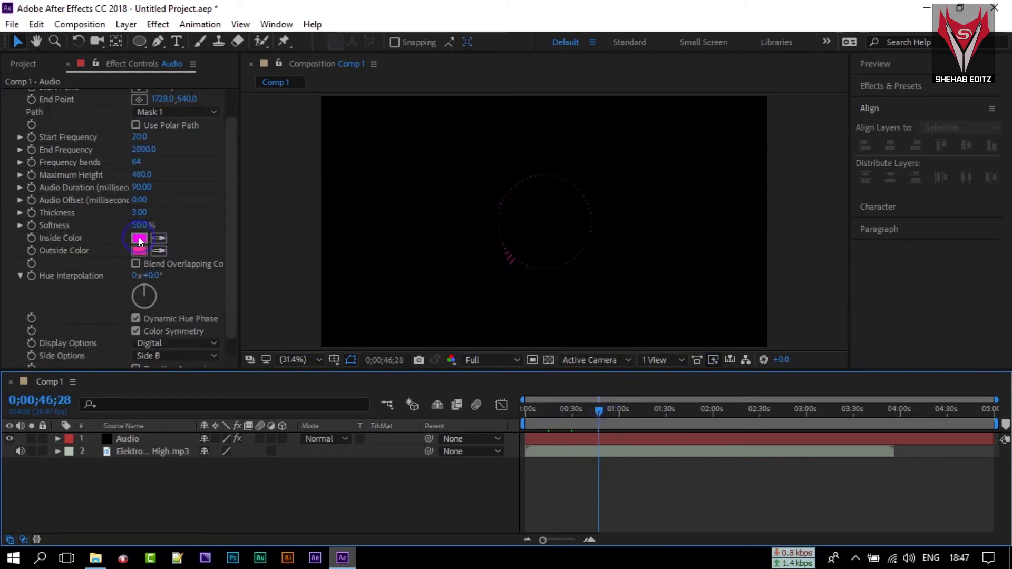
pyautogui.click(140, 237)
pyautogui.write('ffffff')
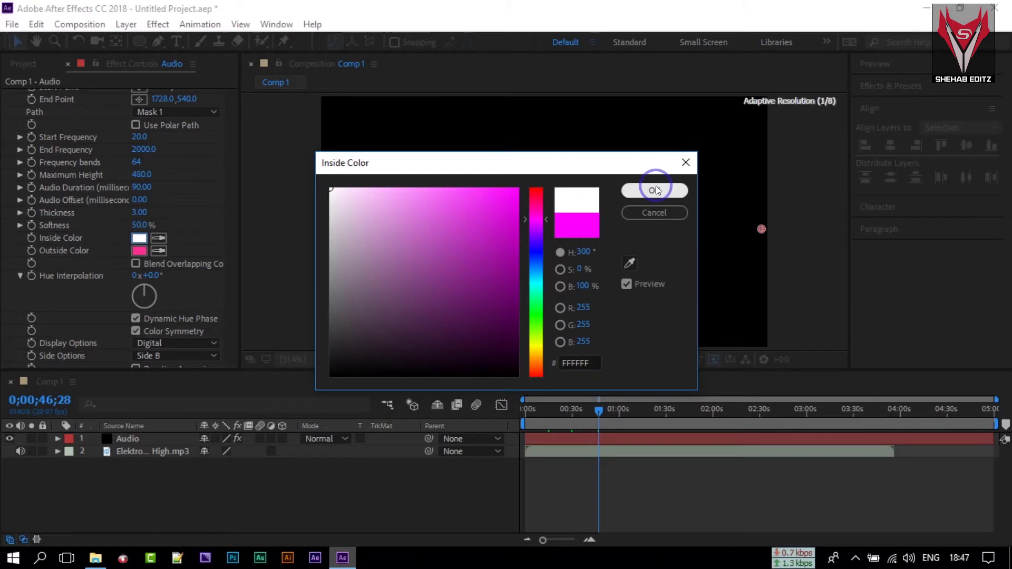
pyautogui.click(653, 190)
pyautogui.click(139, 251)
pyautogui.write('ffffff')
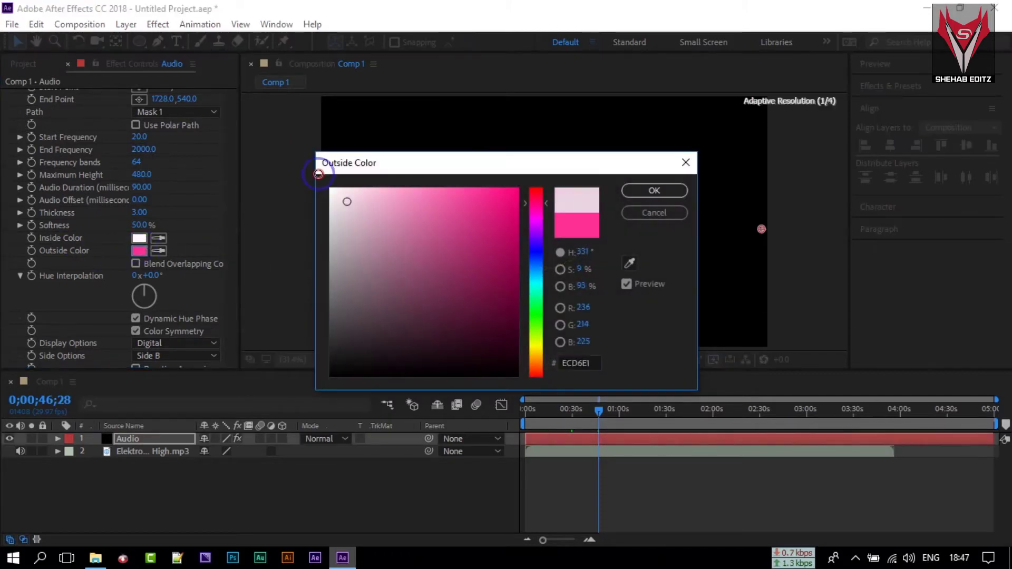
pyautogui.click(653, 190)
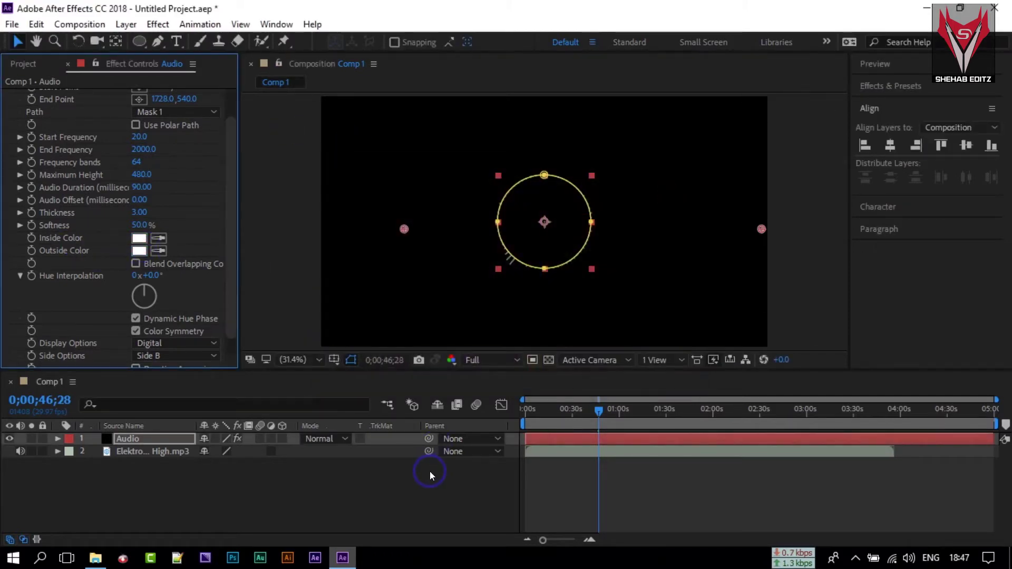
# Deselect the layer and scrub the timeline to 0;01;37;22 to preview the white spectrum
pyautogui.click(429, 471)
pyautogui.moveTo(602, 407); pyautogui.dragTo(679, 413)
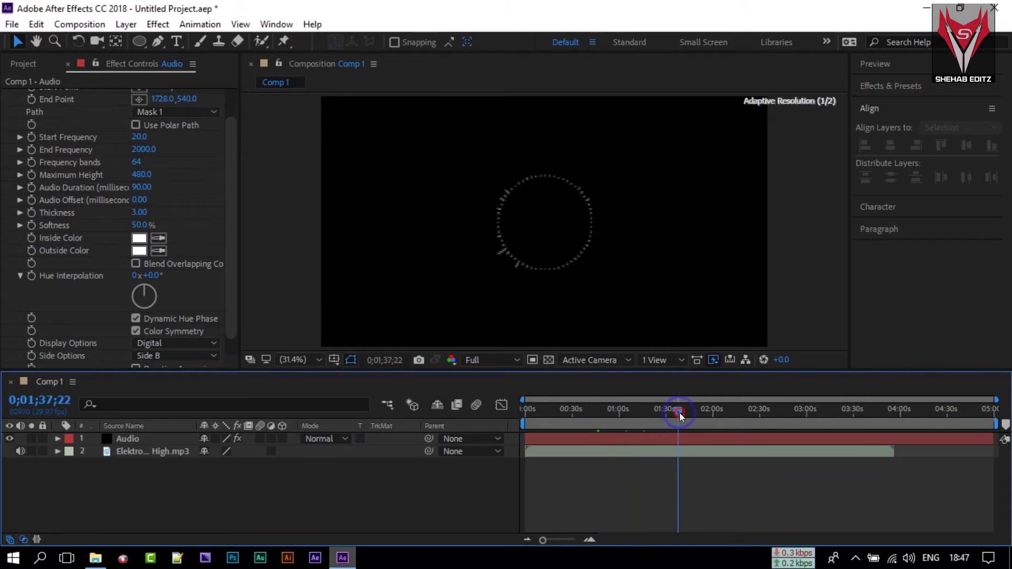
pyautogui.click(649, 239)
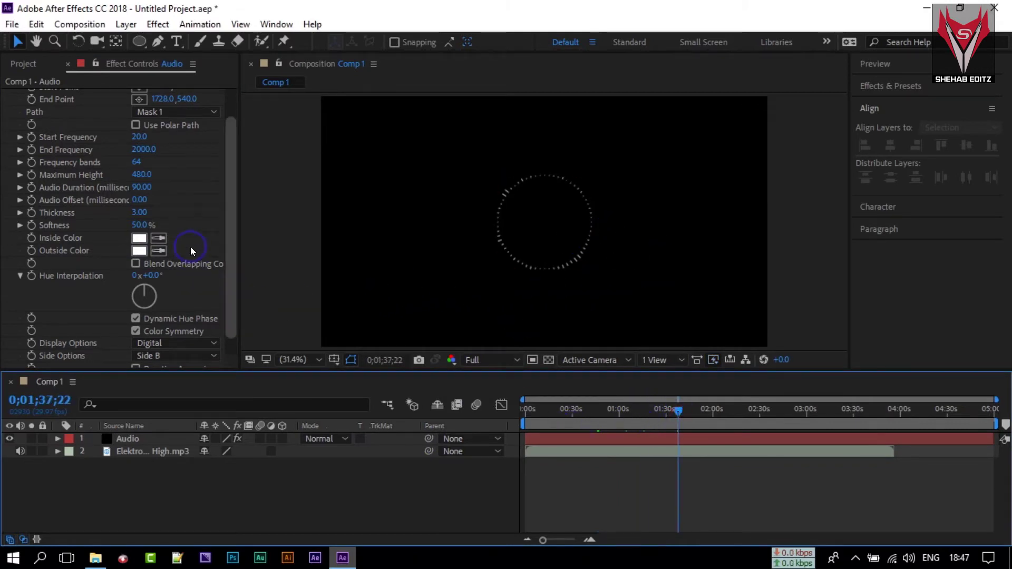
# Try a Start Frequency of 3220 for the Audio Spectrum and restore it to 20
pyautogui.scroll(2, 113, 171)
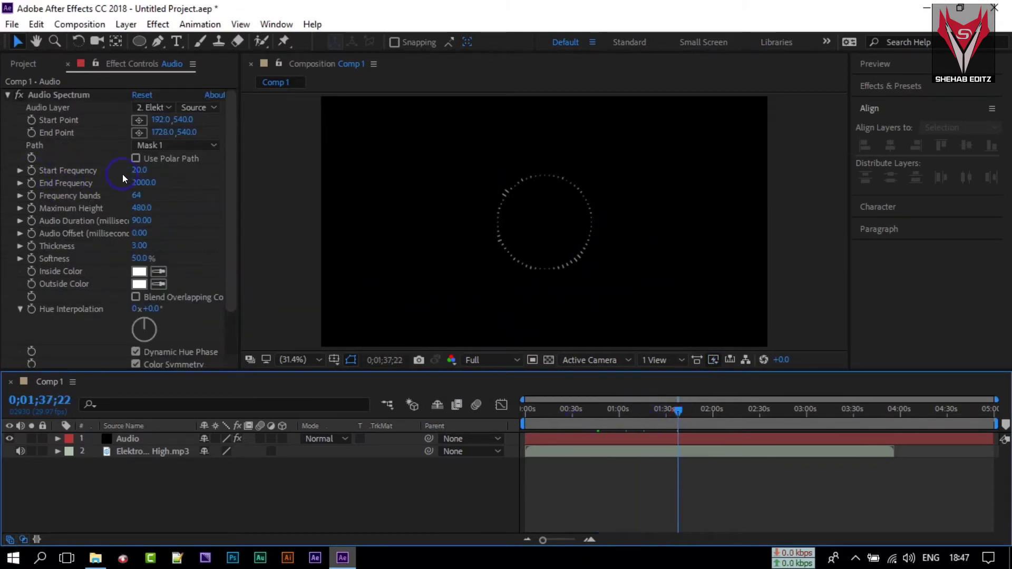
pyautogui.moveTo(141, 170)
pyautogui.mouseDown()
pyautogui.moveTo(170, 171)
pyautogui.moveTo(150, 169)
pyautogui.moveTo(159, 169)
pyautogui.mouseUp()
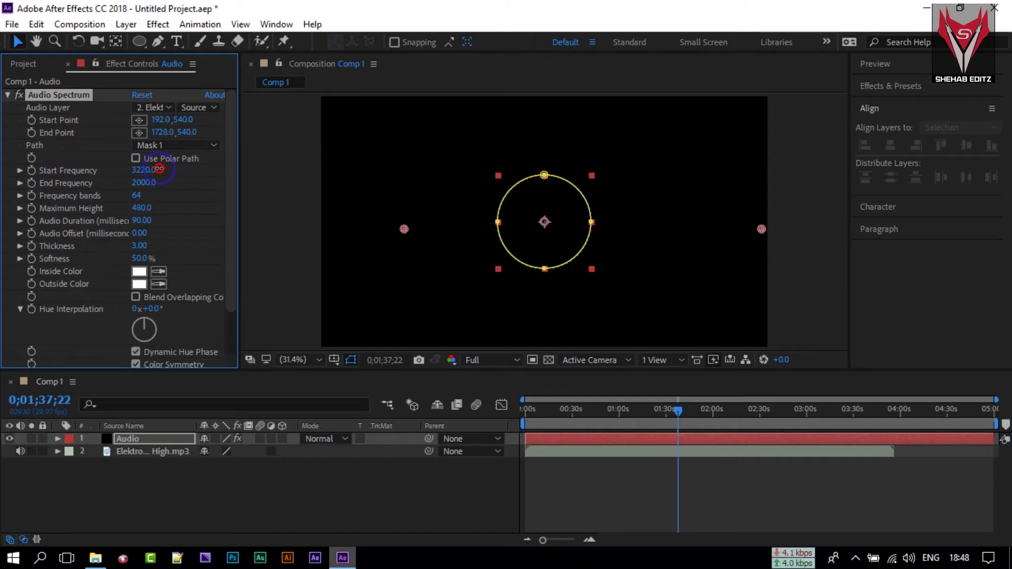
pyautogui.click(144, 172)
pyautogui.write('20')
pyautogui.press('Return')
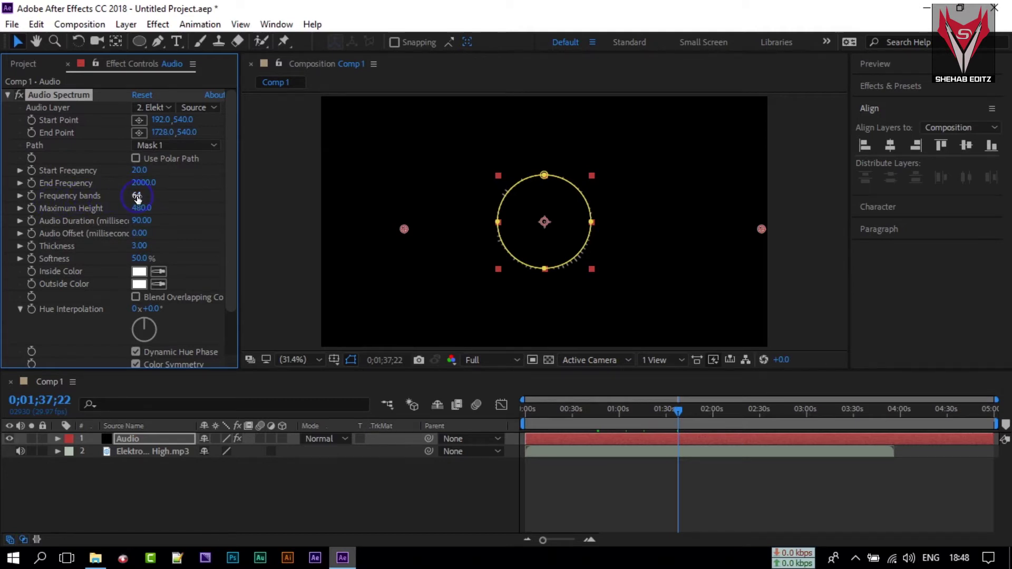
# Set the Audio Spectrum's frequency bands to 329 and its maximum height to 1930
pyautogui.moveTo(137, 198); pyautogui.dragTo(338, 200)
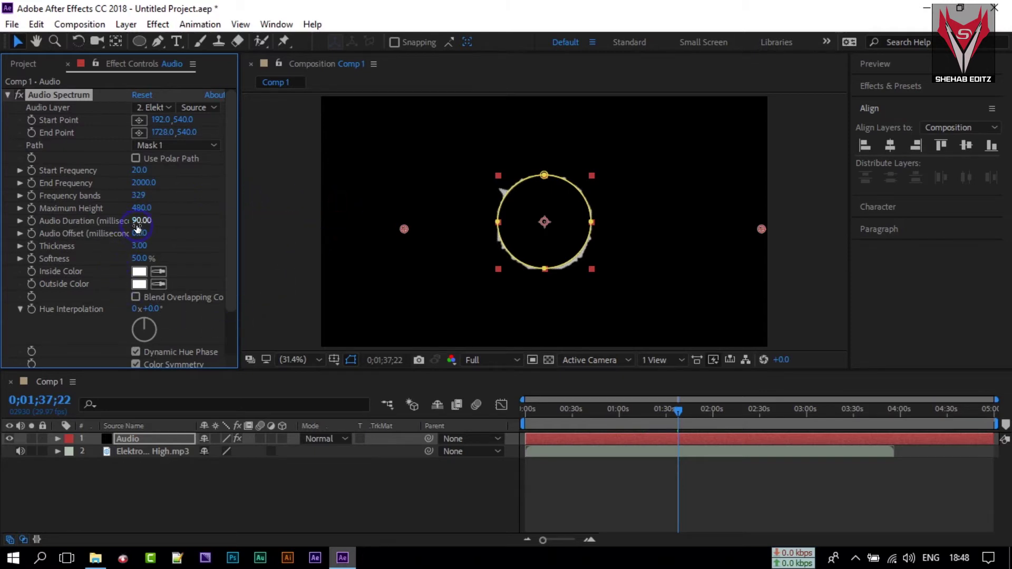
pyautogui.moveTo(138, 210); pyautogui.dragTo(247, 209)
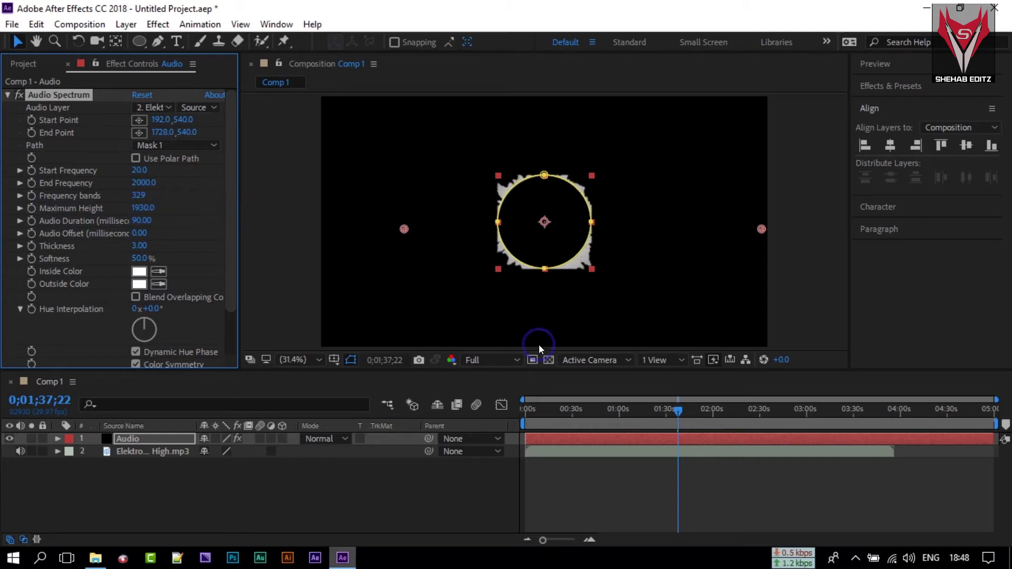
pyautogui.click(143, 209)
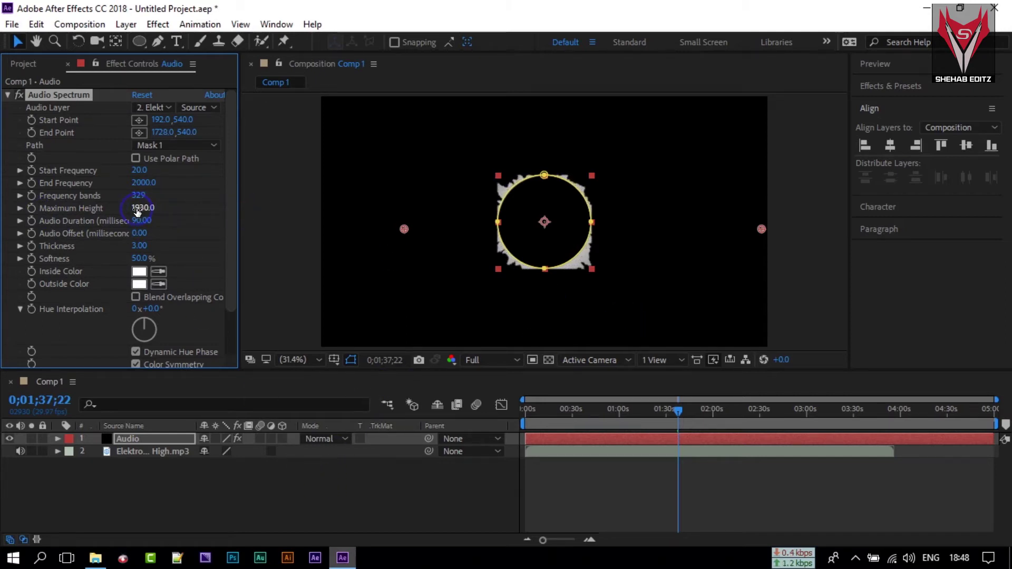
# Set the Audio layer's Mask 1 mode to None and preview the unclipped spectrum at 0;01;52;27
pyautogui.click(367, 494)
pyautogui.click(497, 187)
pyautogui.click(135, 438)
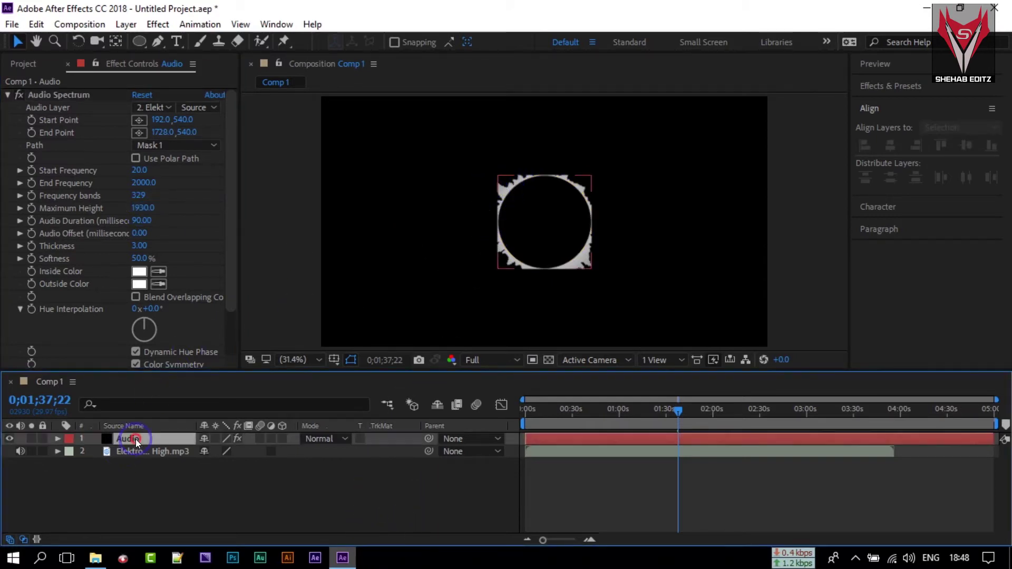
pyautogui.click(58, 436)
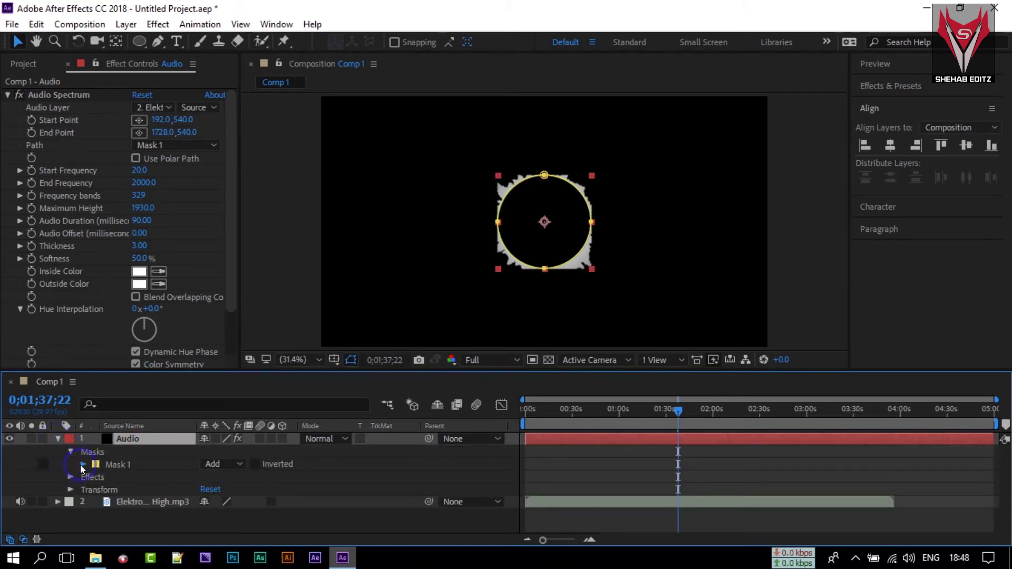
pyautogui.click(82, 465)
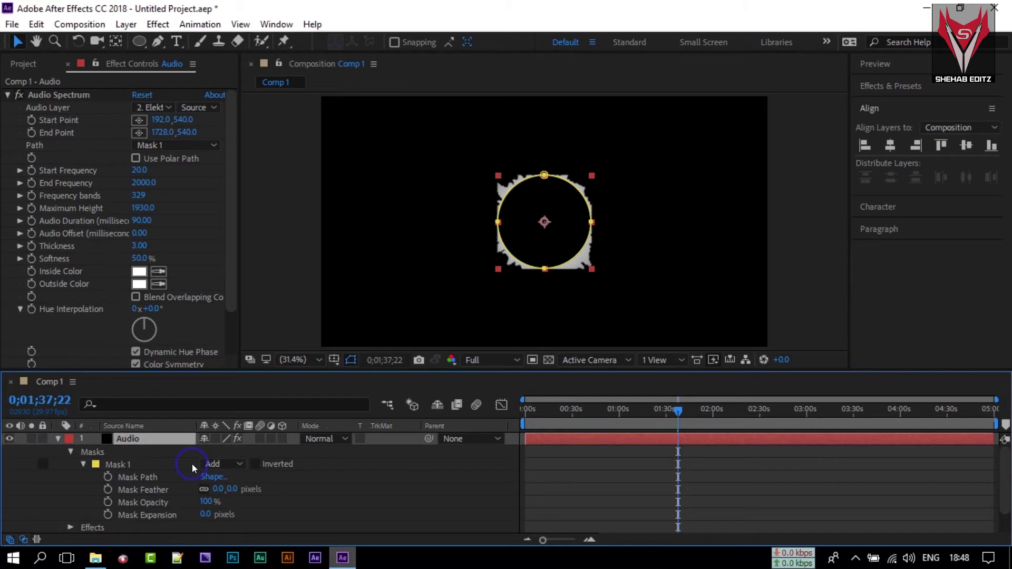
pyautogui.click(213, 463)
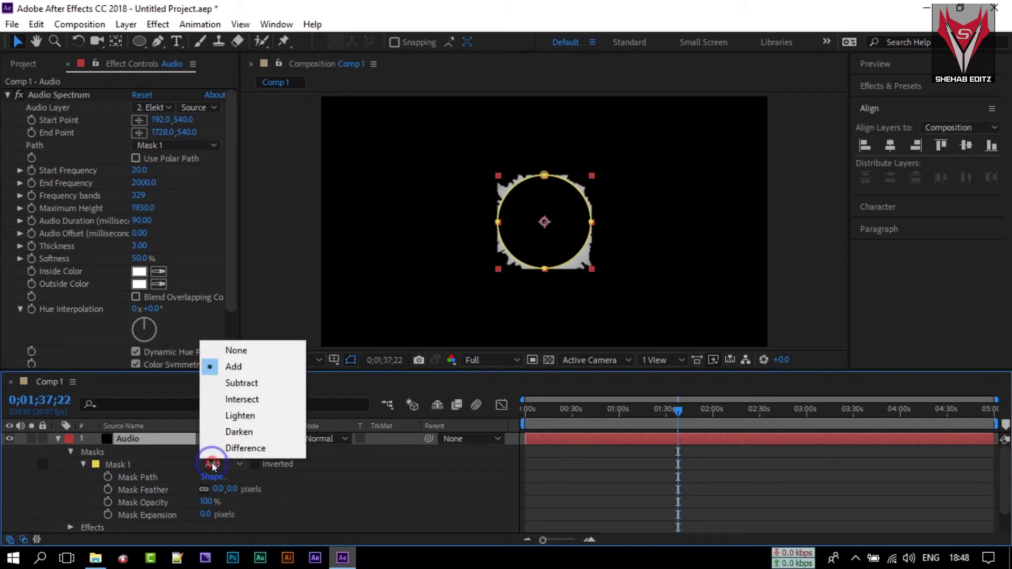
pyautogui.click(251, 350)
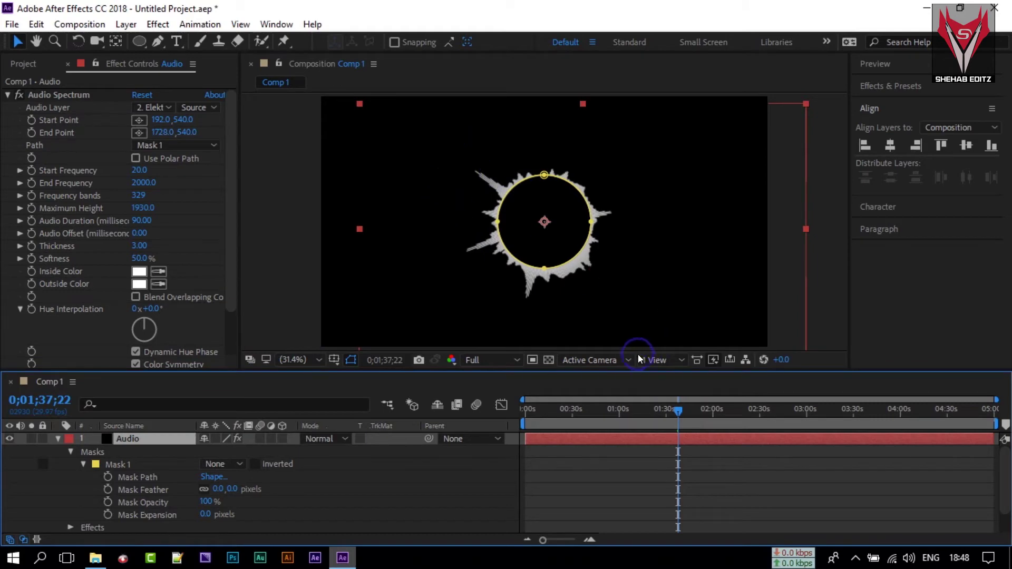
pyautogui.moveTo(678, 415); pyautogui.dragTo(702, 420)
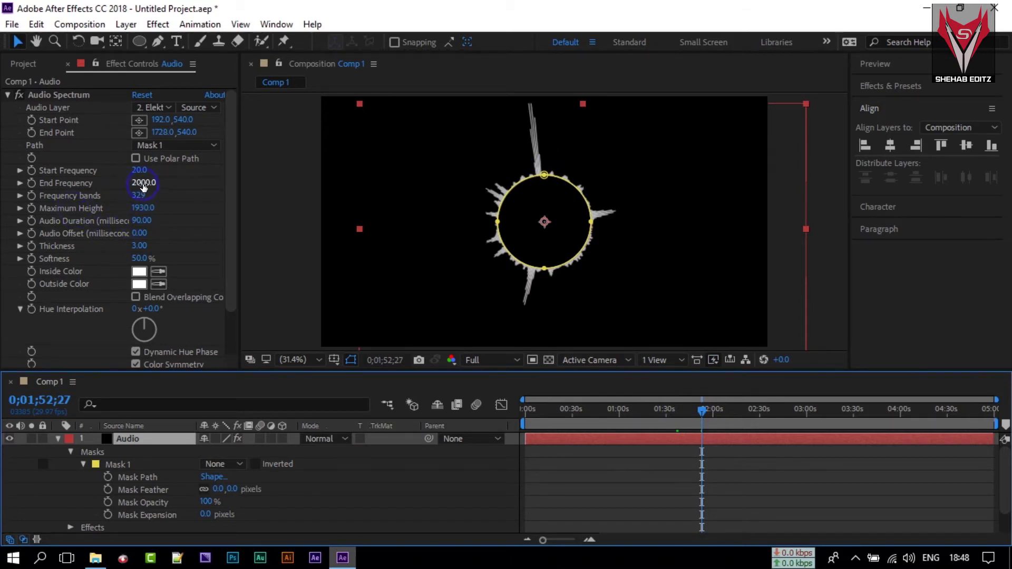
# Try an Audio Spectrum End Frequency of 4600 and undo it, and set the frequency bands to 335
pyautogui.moveTo(137, 182); pyautogui.dragTo(157, 182)
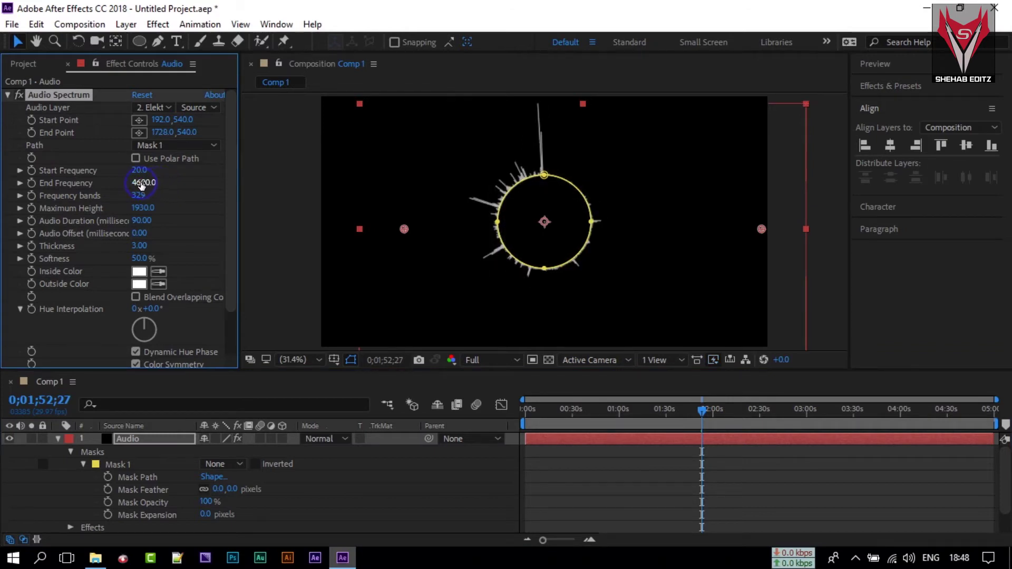
pyautogui.hotkey('ctrl', 'z')
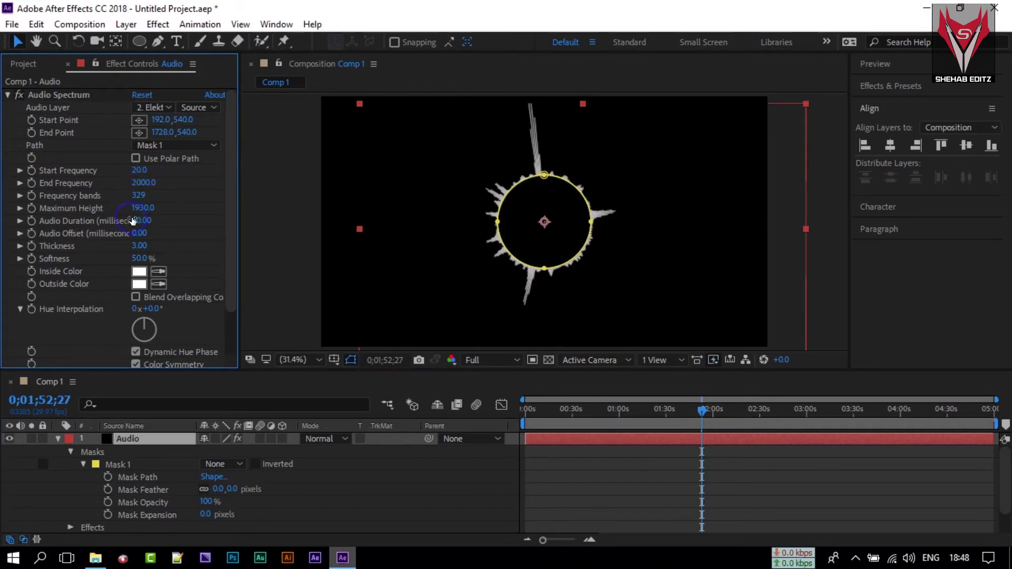
pyautogui.moveTo(134, 197); pyautogui.dragTo(142, 197)
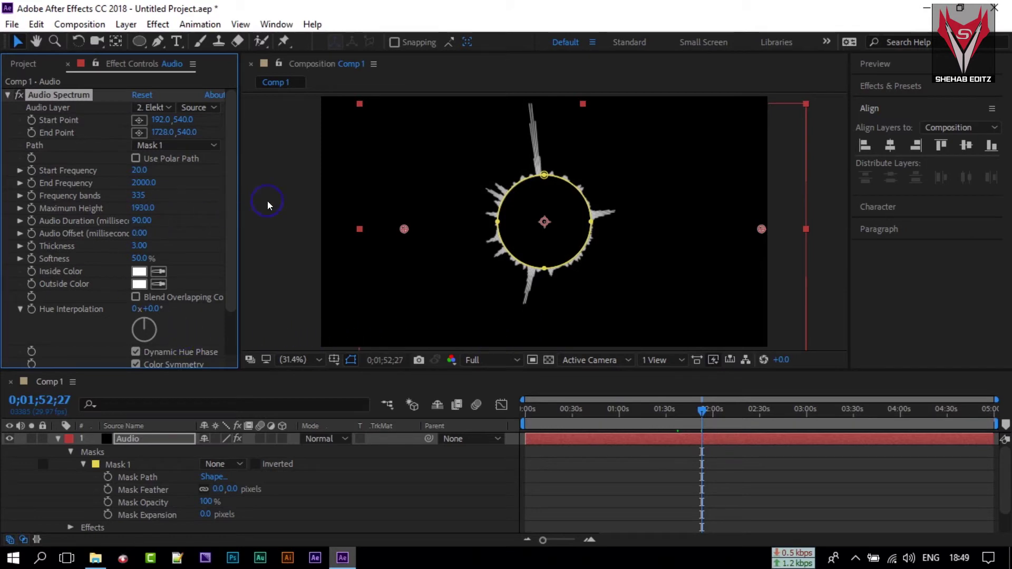
pyautogui.click(56, 439)
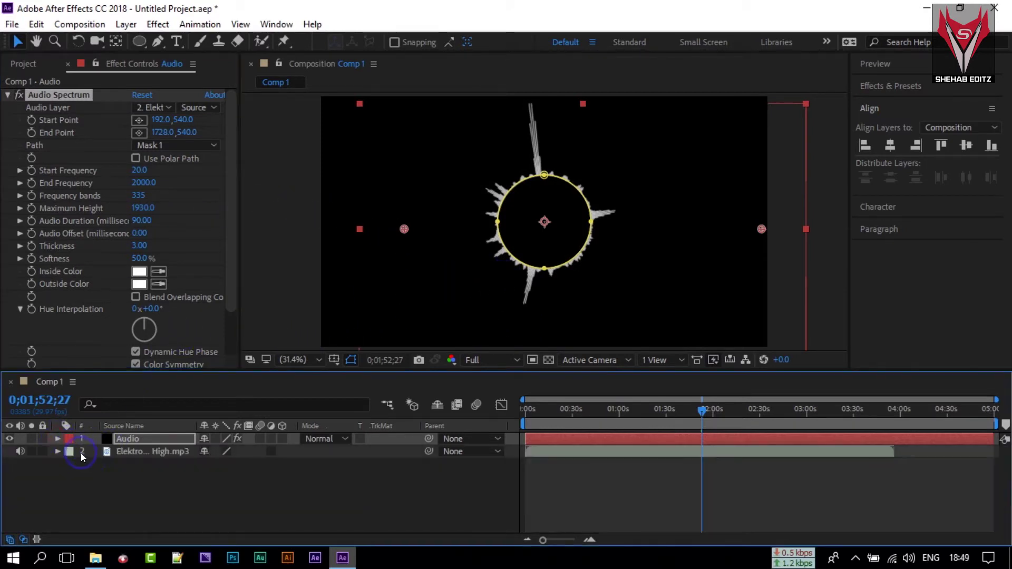
pyautogui.click(109, 469)
pyautogui.click(123, 485)
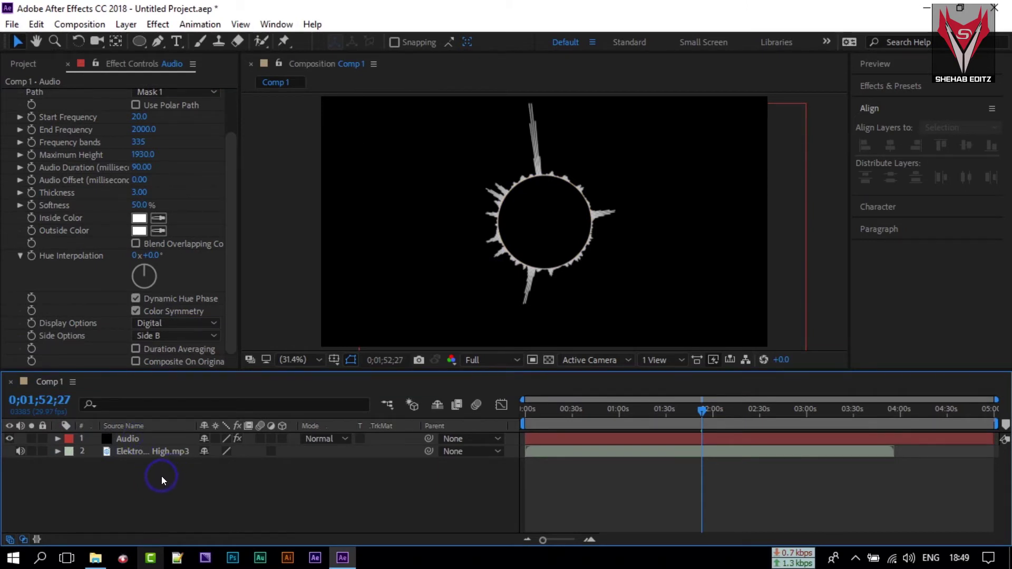
# Duplicate the Audio layer and set the upper copy's Audio Spectrum Display Options to Analog lines
pyautogui.click(131, 438)
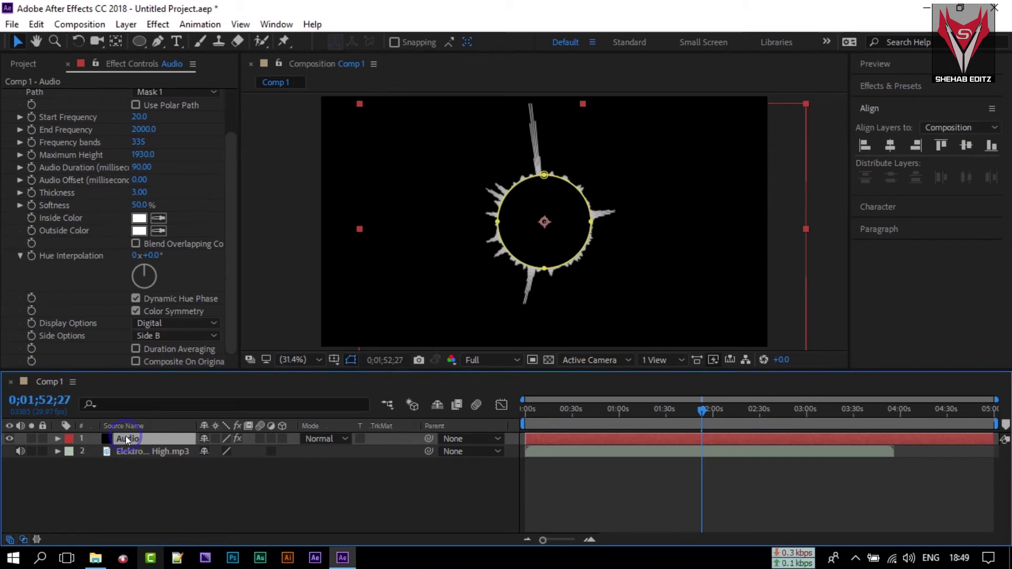
pyautogui.click(36, 24)
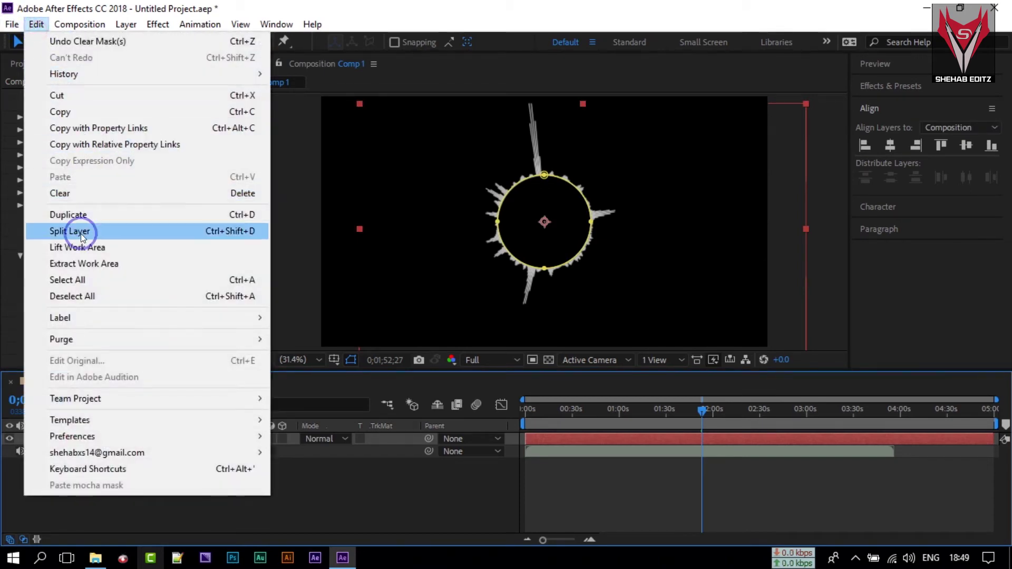
pyautogui.click(74, 214)
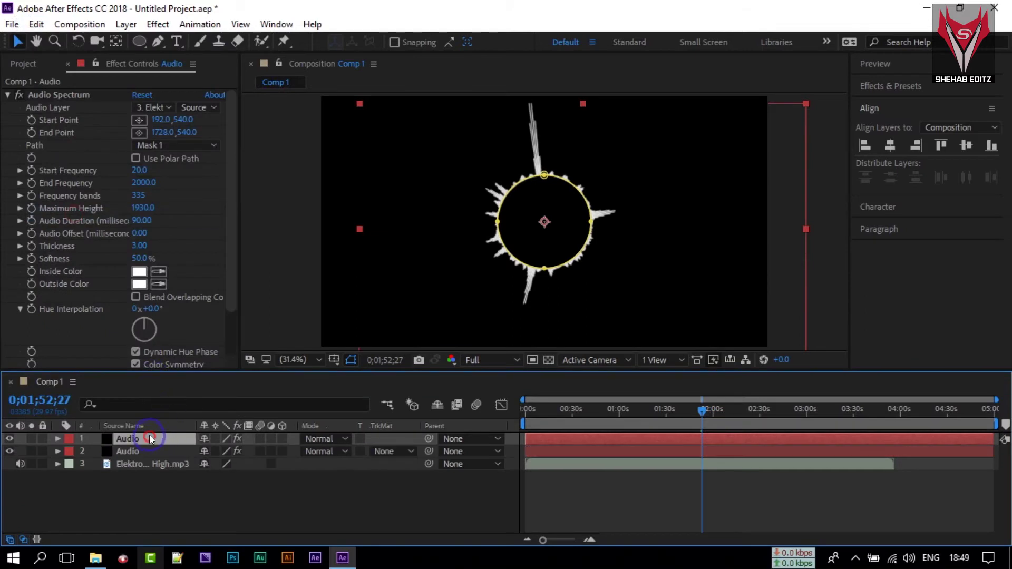
pyautogui.scroll(-2, 187, 270)
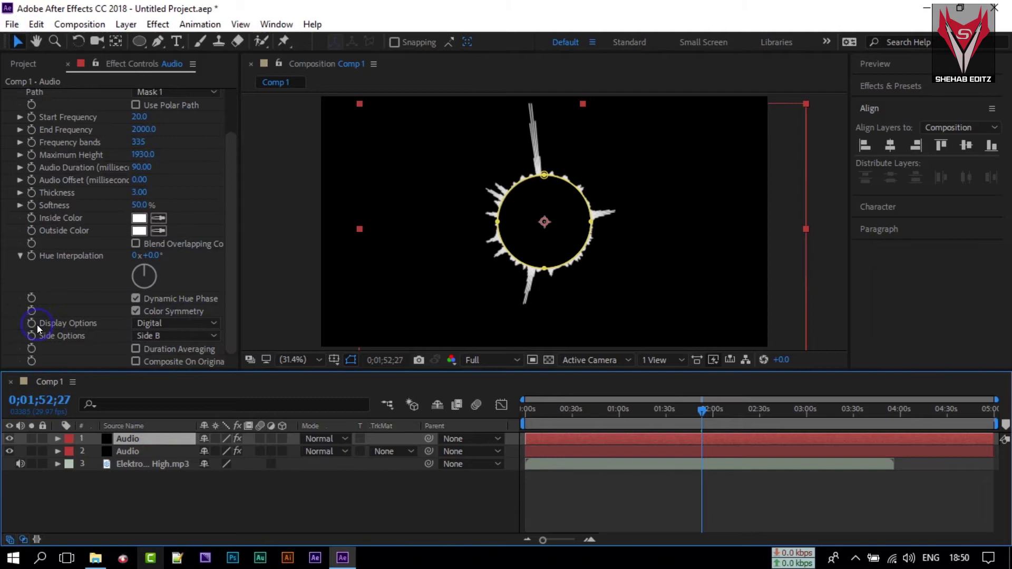
pyautogui.click(178, 323)
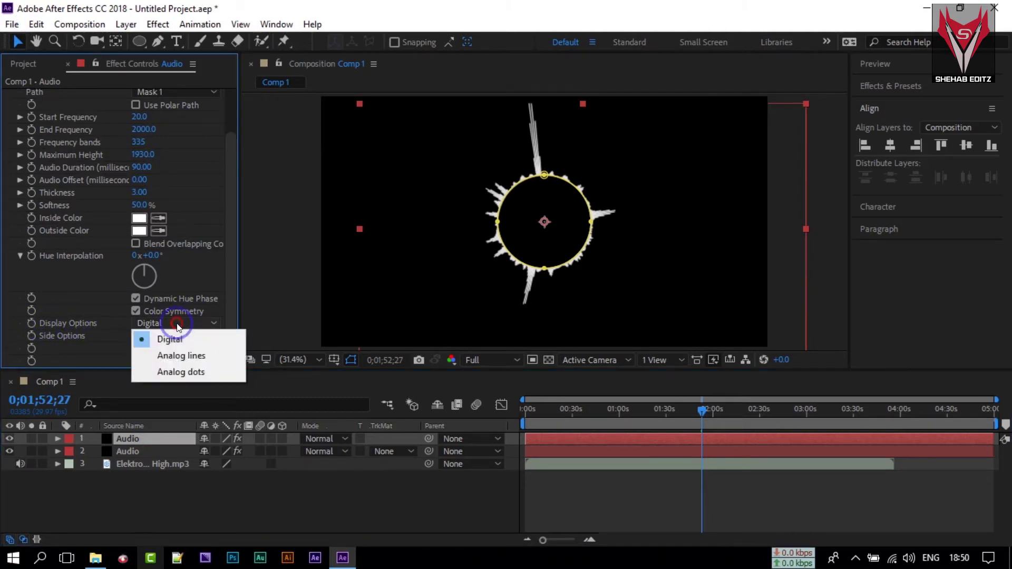
pyautogui.click(197, 353)
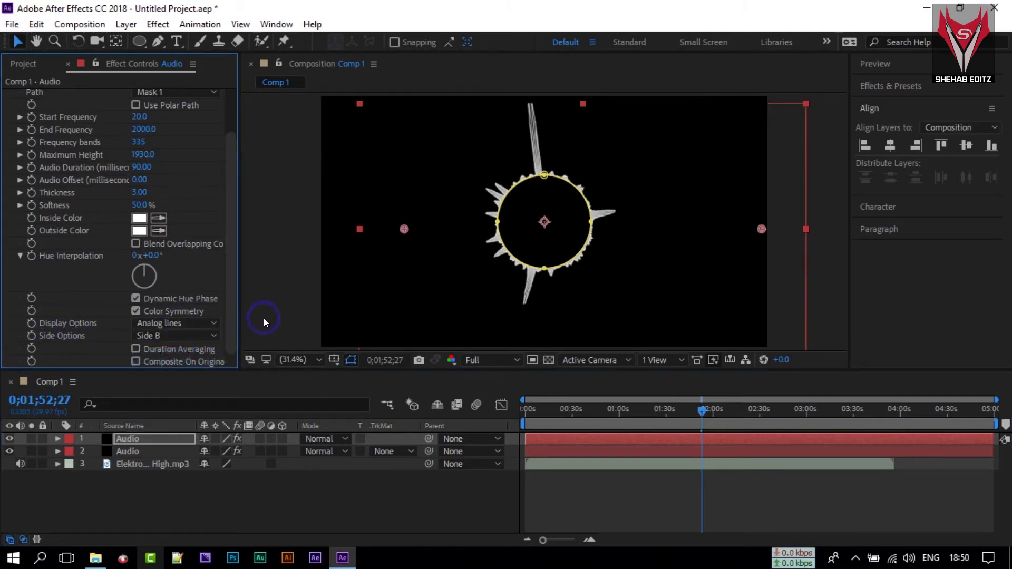
# Scale the upper Audio layer to 88% and set its Display Options to Analog dots
pyautogui.click(141, 438)
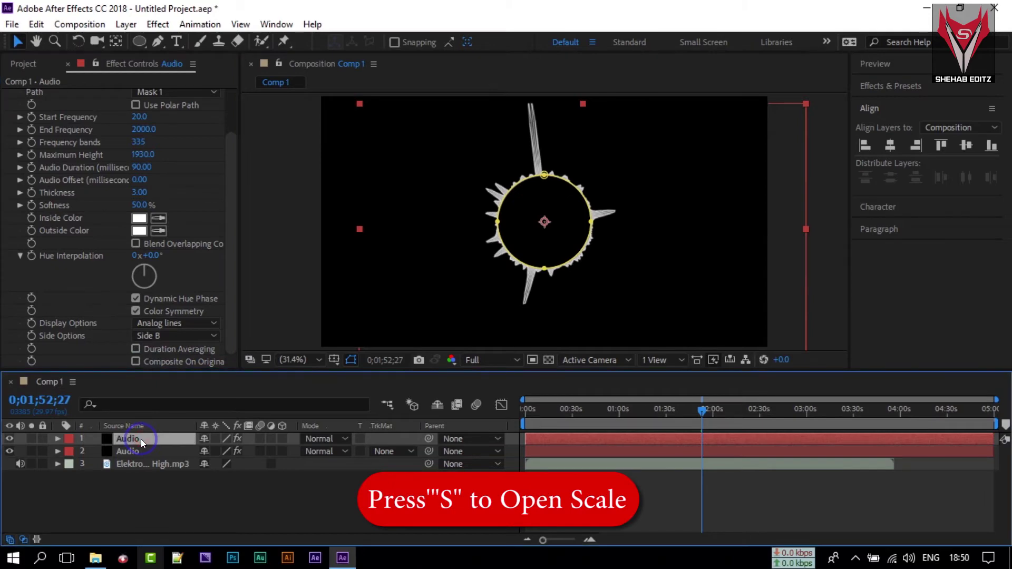
pyautogui.press('s')
pyautogui.moveTo(212, 454); pyautogui.dragTo(206, 450)
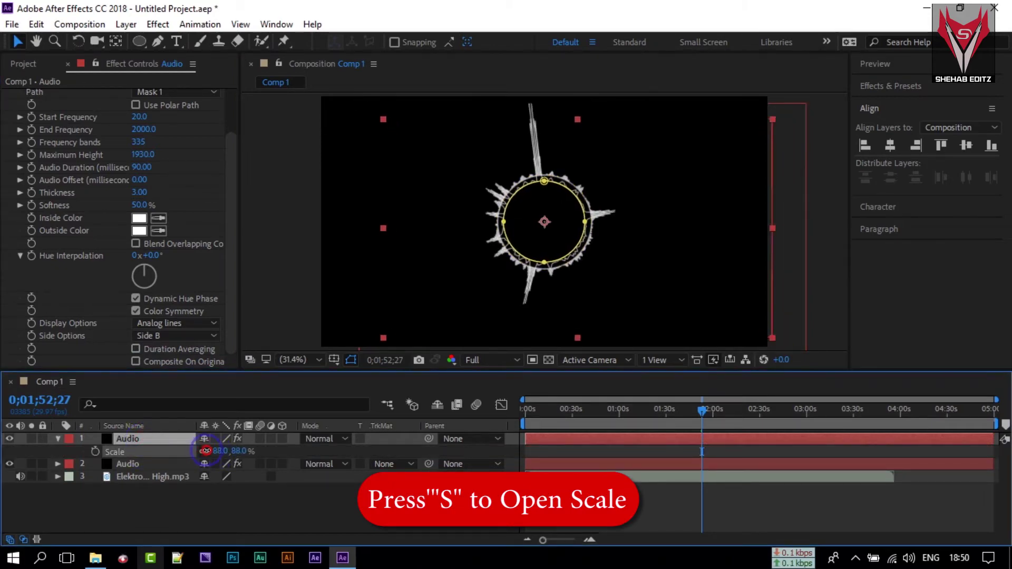
pyautogui.click(169, 325)
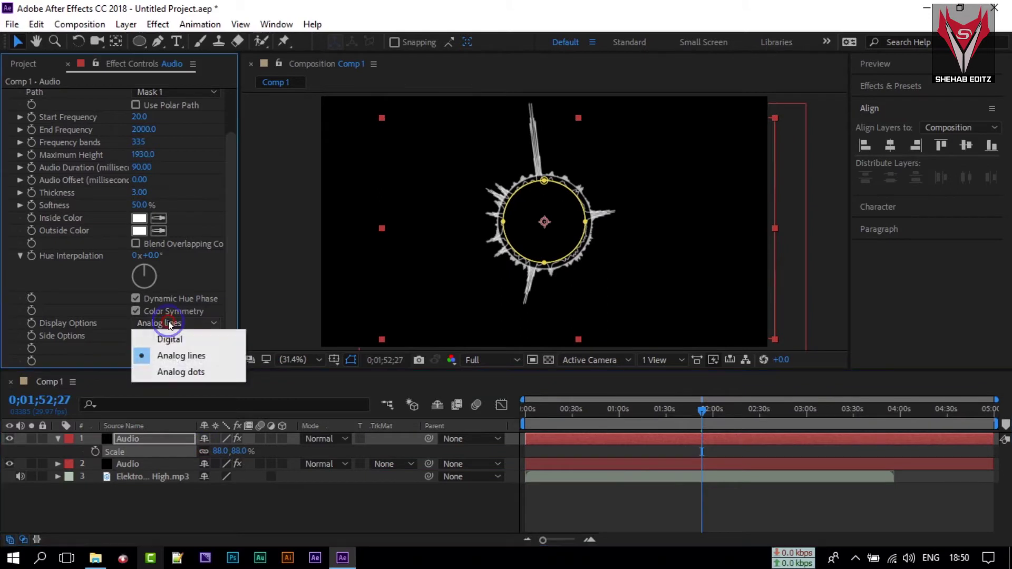
pyautogui.click(190, 370)
pyautogui.click(248, 488)
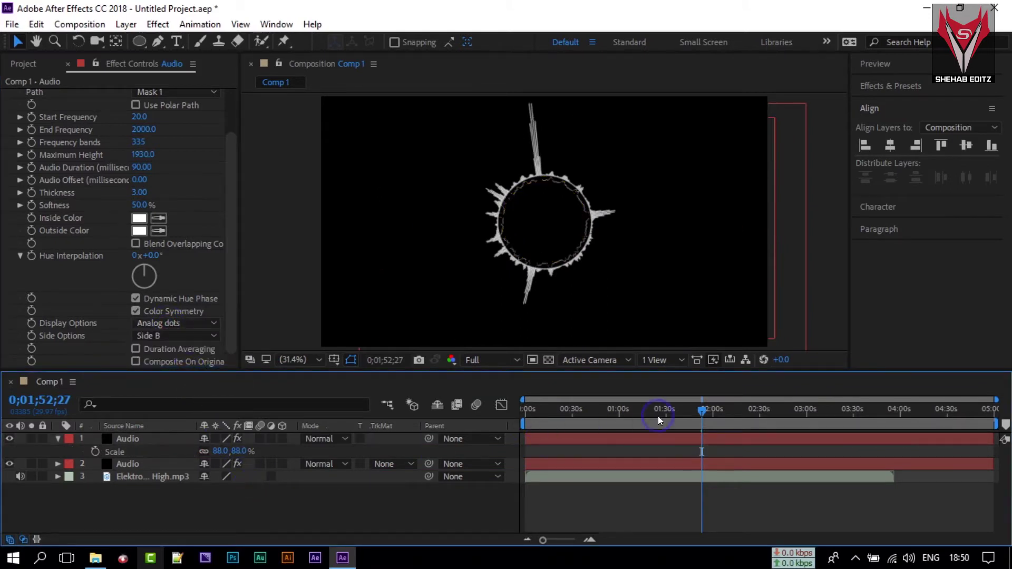
# Move the playhead to 0;01;41;16 to preview the dotted inner ring
pyautogui.click(679, 416)
pyautogui.moveTo(678, 416); pyautogui.dragTo(684, 419)
pyautogui.click(543, 264)
pyautogui.click(511, 226)
# Set the upper Audio layer's Inside Color to red (FF0000)
pyautogui.click(194, 216)
pyautogui.click(139, 219)
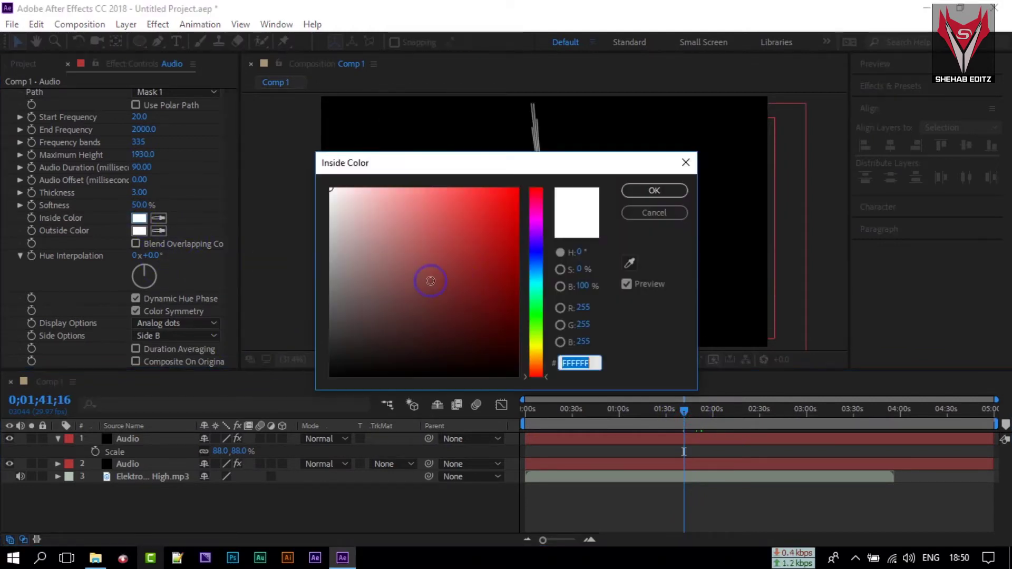
pyautogui.write('FF0000')
pyautogui.click(526, 154)
pyautogui.click(614, 165)
pyautogui.moveTo(614, 165); pyautogui.dragTo(294, 201)
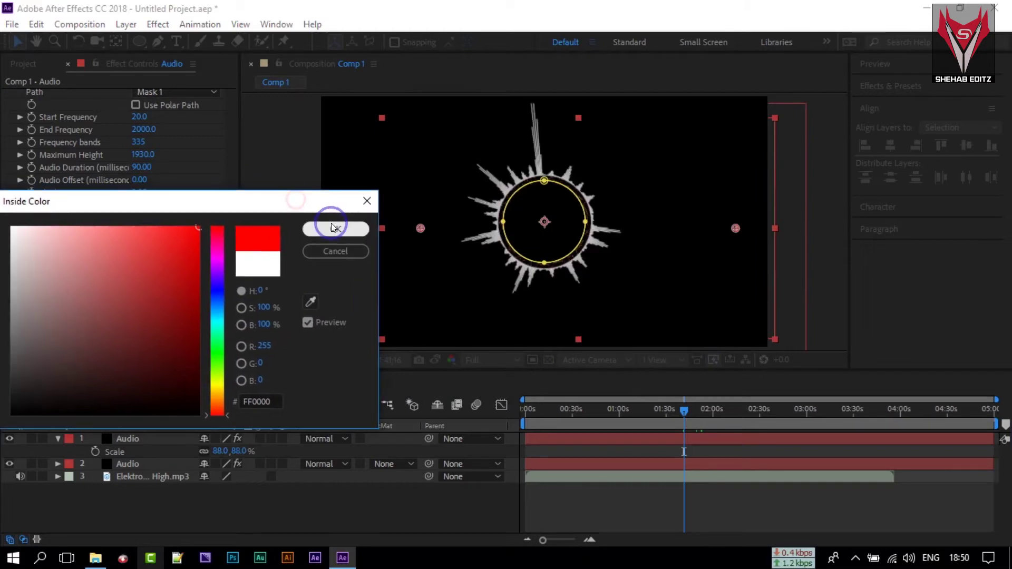
pyautogui.click(332, 225)
# Set the upper Audio layer's Outside Color to a bright orange with a hue of 25°
pyautogui.click(139, 231)
pyautogui.moveTo(214, 318); pyautogui.dragTo(221, 403)
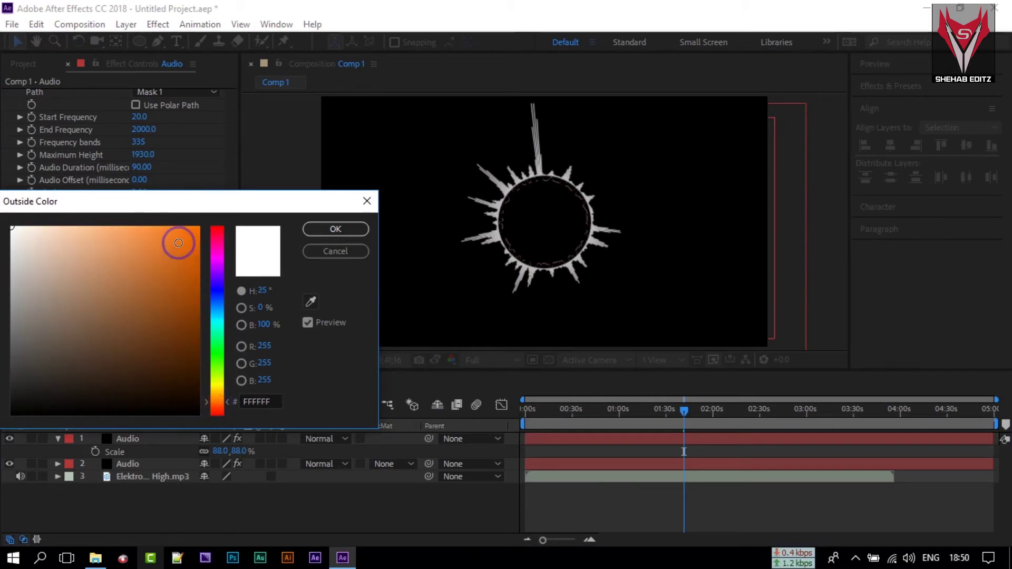
pyautogui.click(178, 241)
pyautogui.click(335, 229)
pyautogui.click(401, 491)
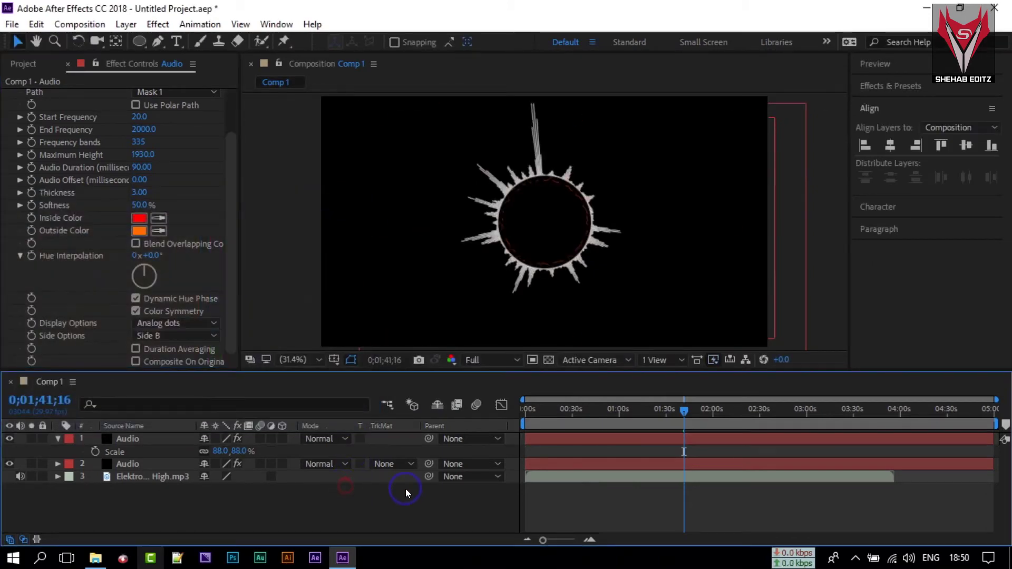
# Preview the colored inner ring at 0;02;08;05 and collapse the upper Audio layer's properties
pyautogui.moveTo(685, 409); pyautogui.dragTo(726, 411)
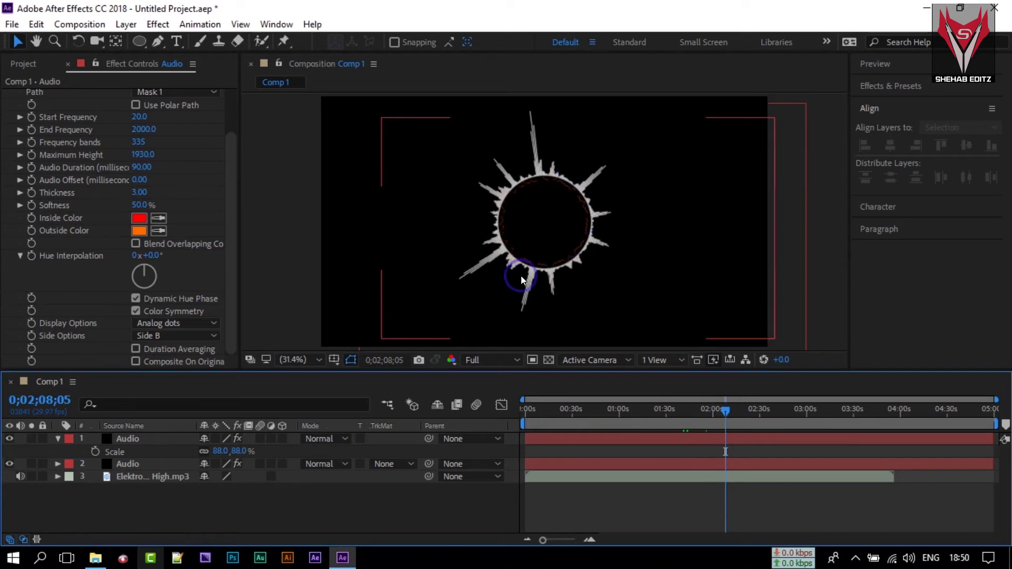
pyautogui.click(83, 445)
pyautogui.click(59, 438)
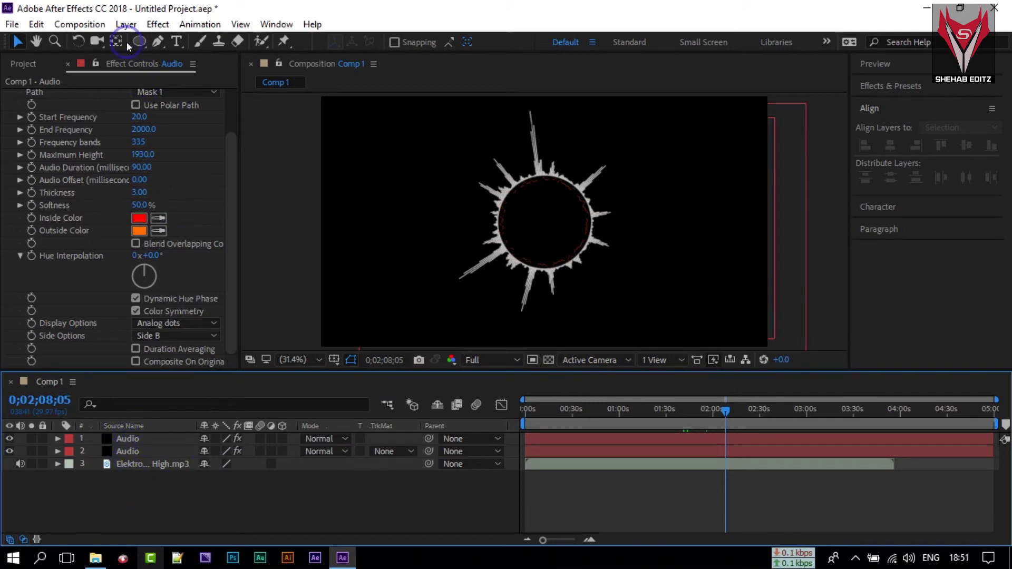
# Draw a circle beside the visualizer with the Ellipse tool on a new shape layer and fill it with white (FFFFFF)
pyautogui.moveTo(139, 41); pyautogui.dragTo(211, 75)
pyautogui.moveTo(394, 173); pyautogui.dragTo(468, 251)
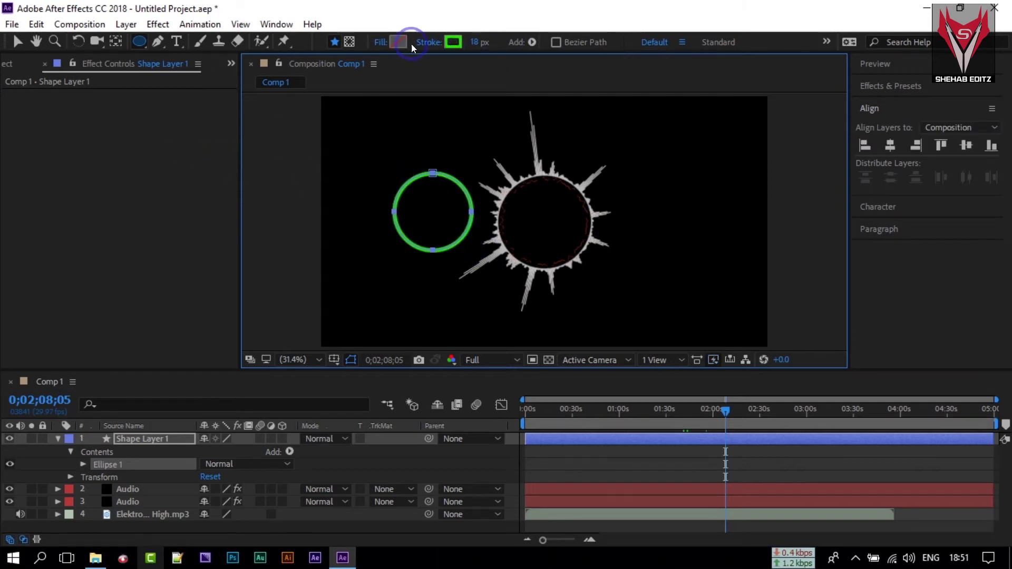
pyautogui.click(398, 42)
pyautogui.moveTo(57, 252); pyautogui.dragTo(5, 199)
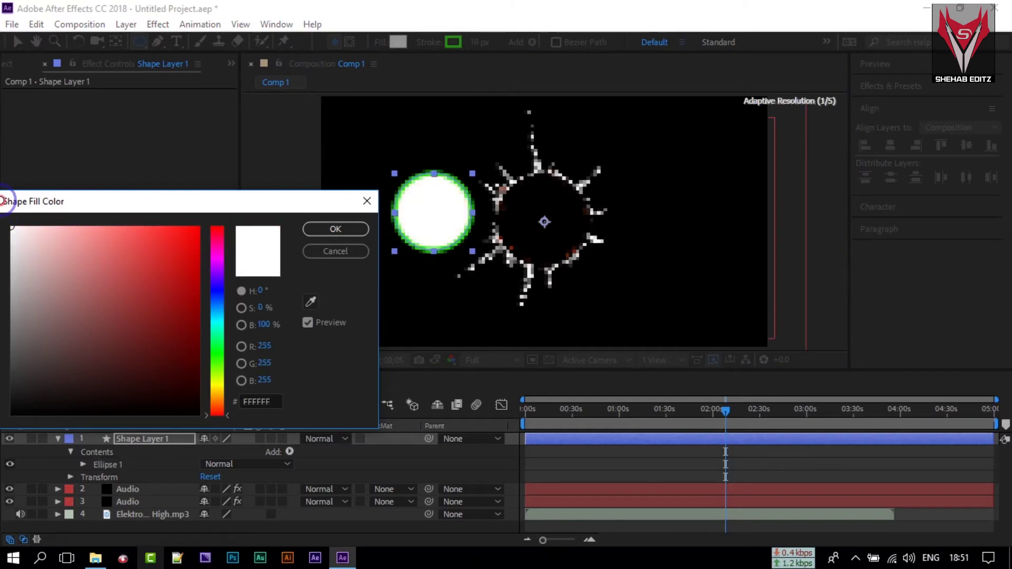
pyautogui.click(356, 228)
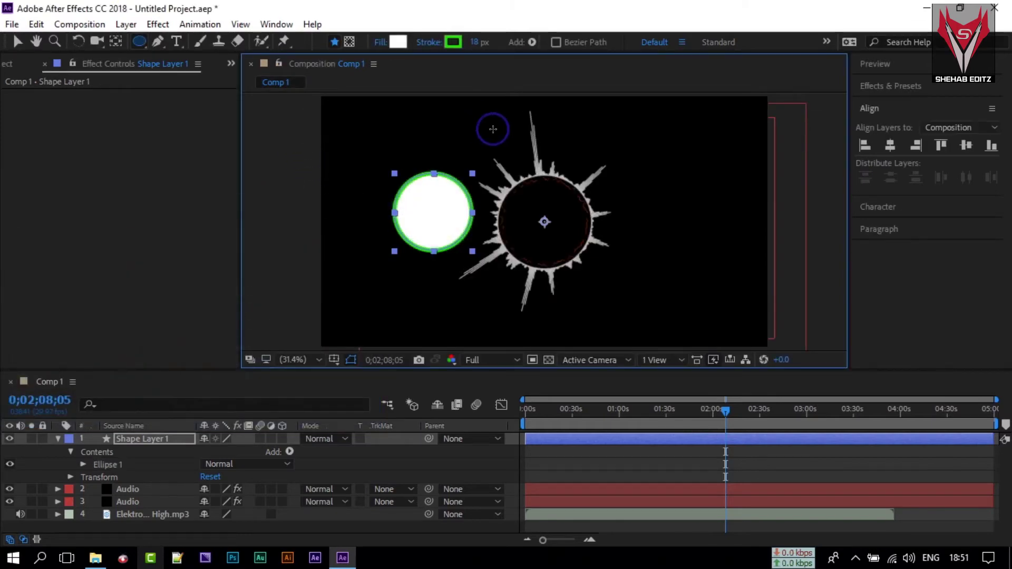
# Move the white circle to the center of the visualizer ring
pyautogui.click(18, 41)
pyautogui.moveTo(444, 222); pyautogui.dragTo(539, 232)
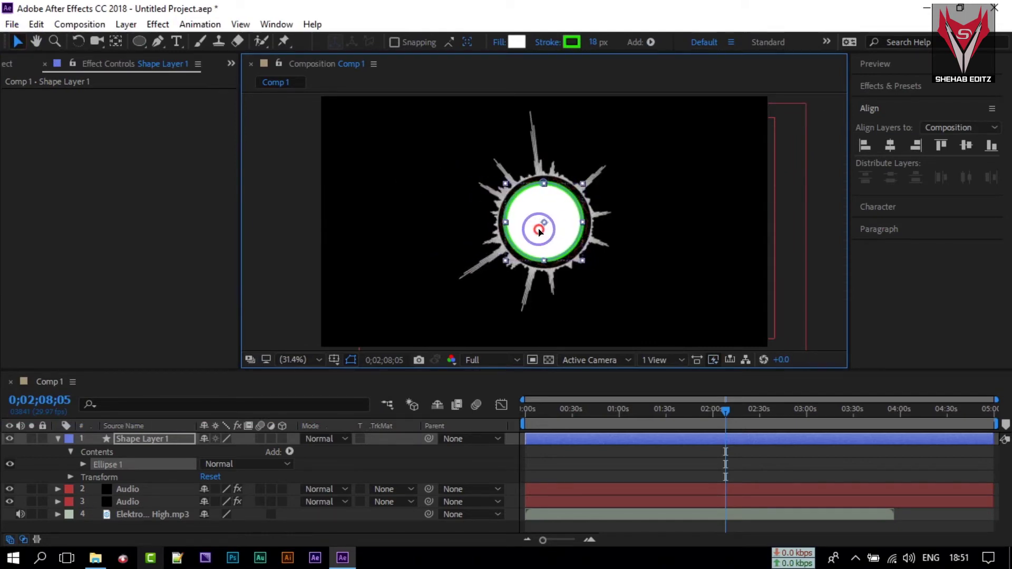
pyautogui.moveTo(540, 232); pyautogui.dragTo(537, 228)
# Leave the circle's stroke color unchanged and set its stroke width to 8 px
pyautogui.click(570, 43)
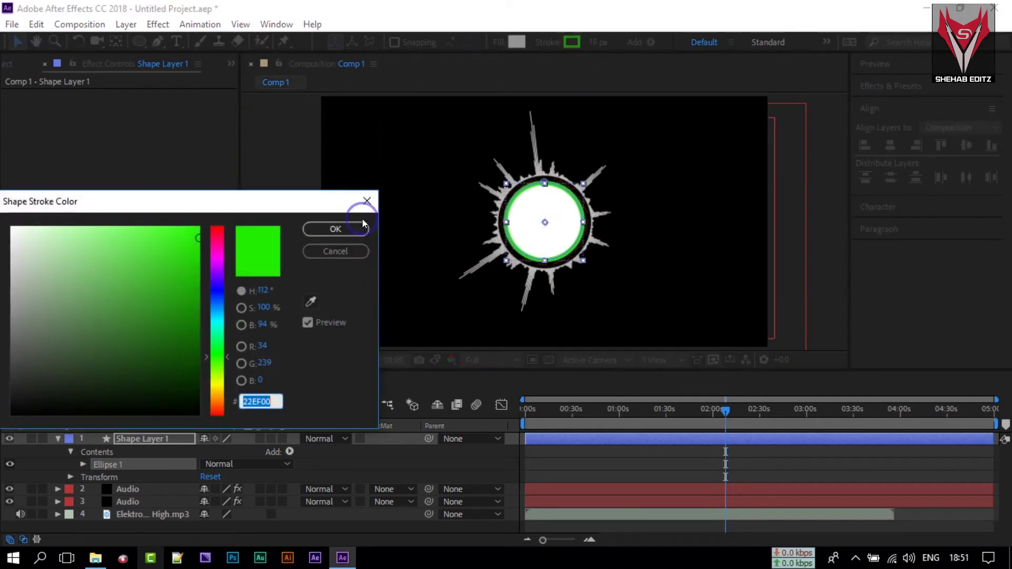
pyautogui.click(362, 251)
pyautogui.click(597, 42)
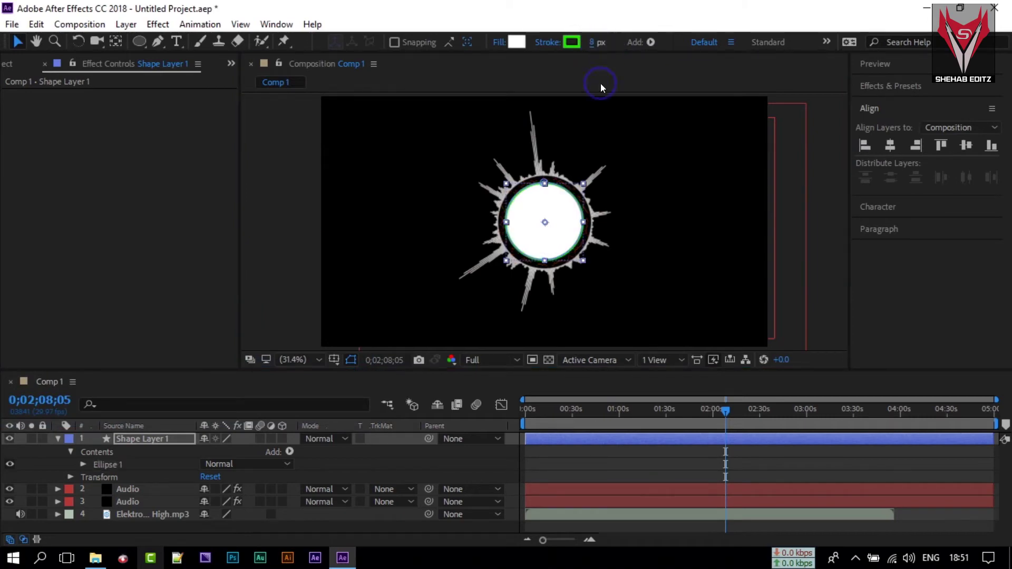
pyautogui.click(321, 210)
# Change the center circle's stroke color to yellow (EFD000)
pyautogui.click(538, 218)
pyautogui.click(563, 43)
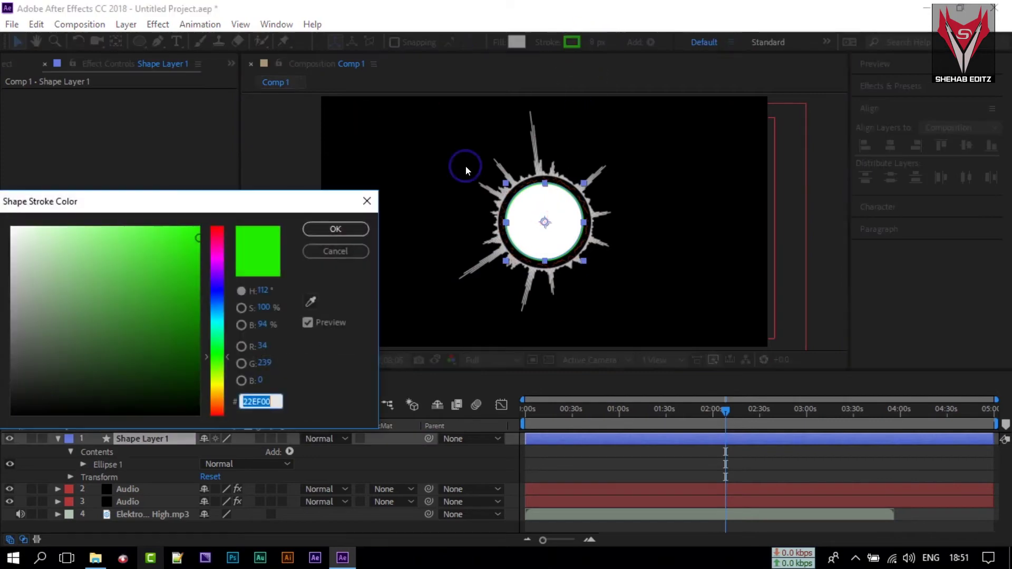
pyautogui.moveTo(219, 264)
pyautogui.mouseDown()
pyautogui.moveTo(220, 251)
pyautogui.moveTo(221, 389)
pyautogui.mouseUp()
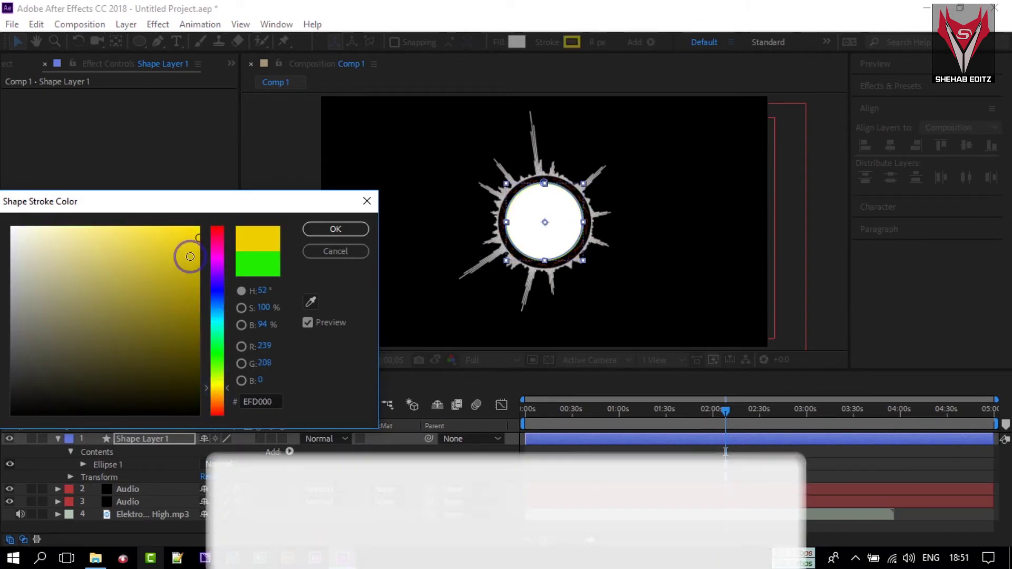
pyautogui.click(335, 229)
pyautogui.click(386, 304)
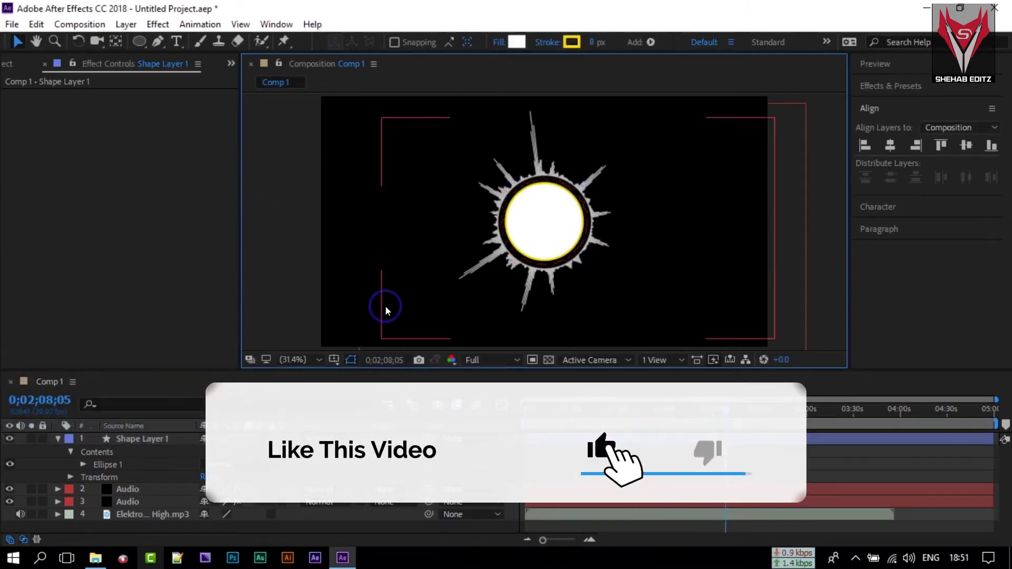
# Preview the outlined center circle against the spectrum at 0;02;14;24 with the whole composition in view
pyautogui.scroll(-4, 614, 221)
pyautogui.scroll(2, 617, 240)
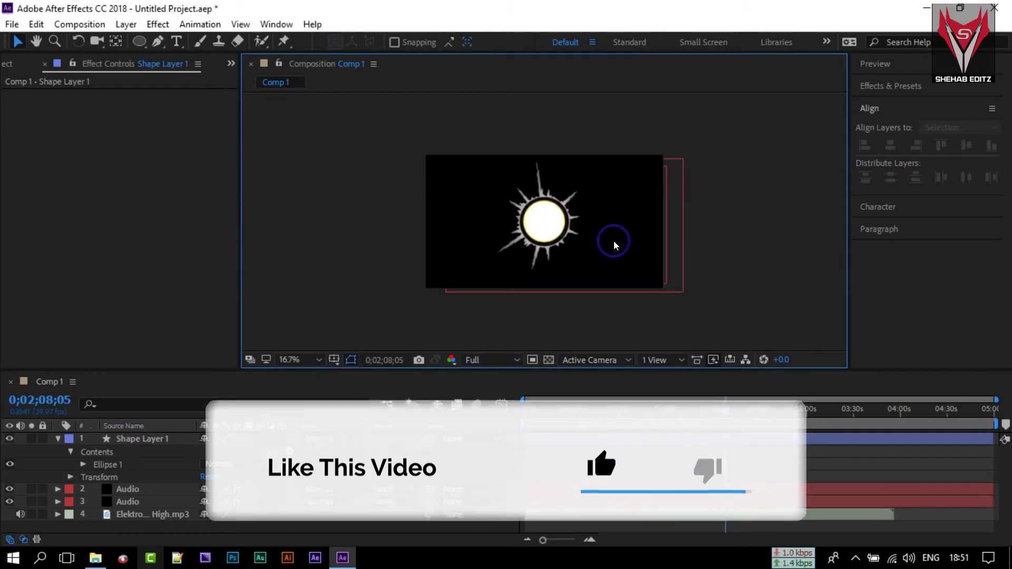
pyautogui.click(299, 359)
pyautogui.click(345, 102)
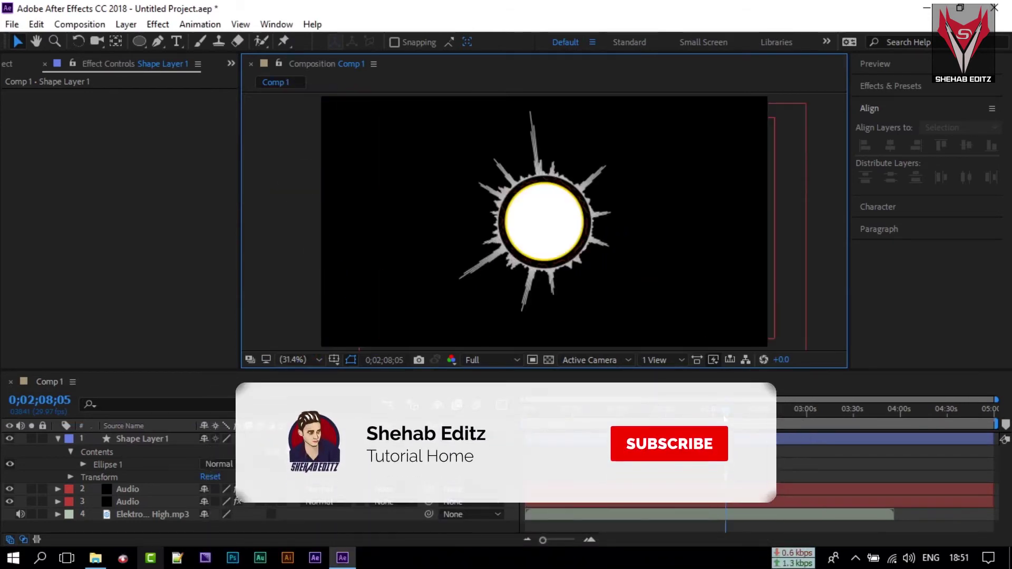
pyautogui.click(736, 409)
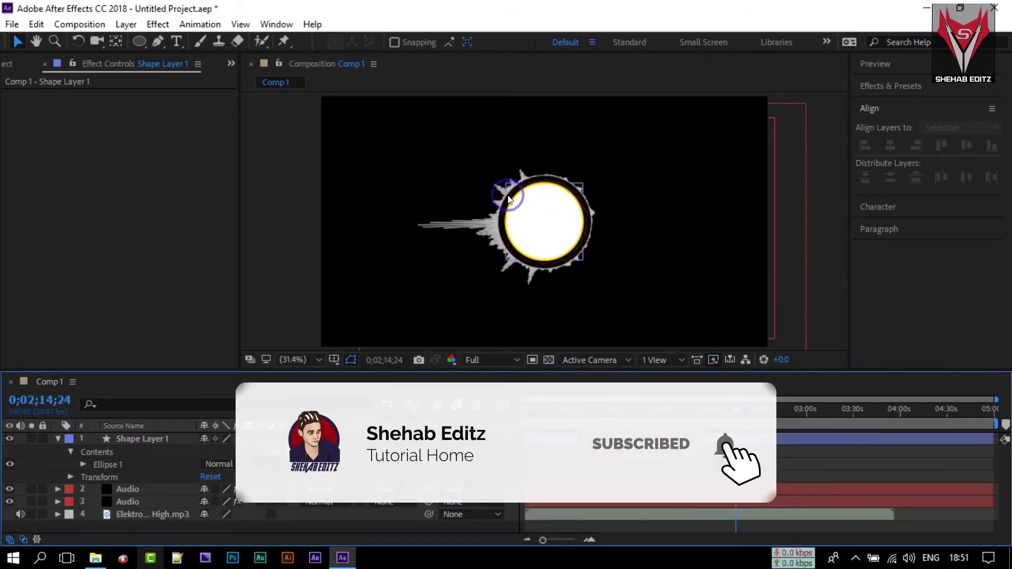
# Collapse Shape Layer 1, duplicate it and rename the copy Time
pyautogui.click(57, 439)
pyautogui.click(122, 438)
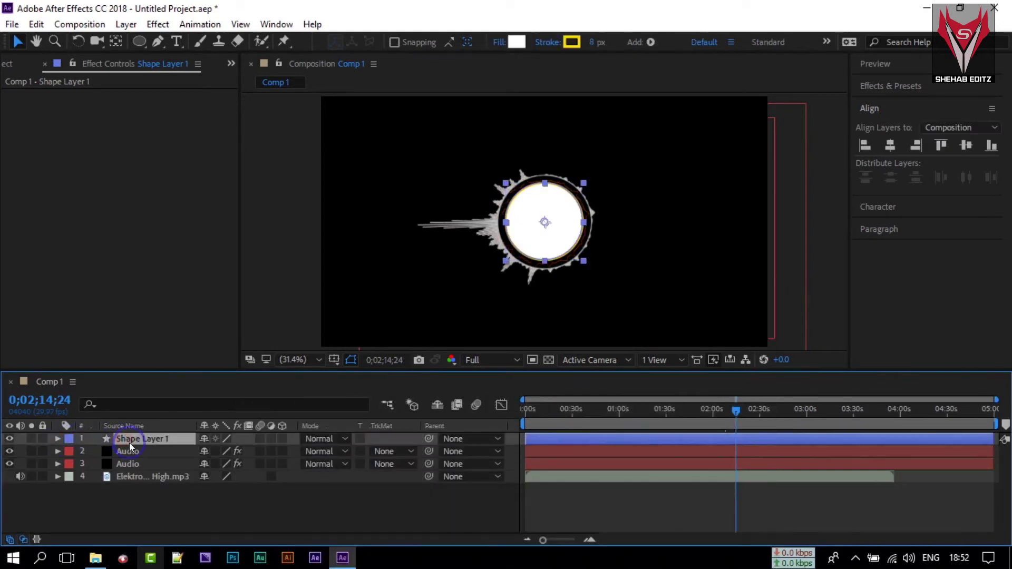
pyautogui.hotkey('ctrl', 'd')
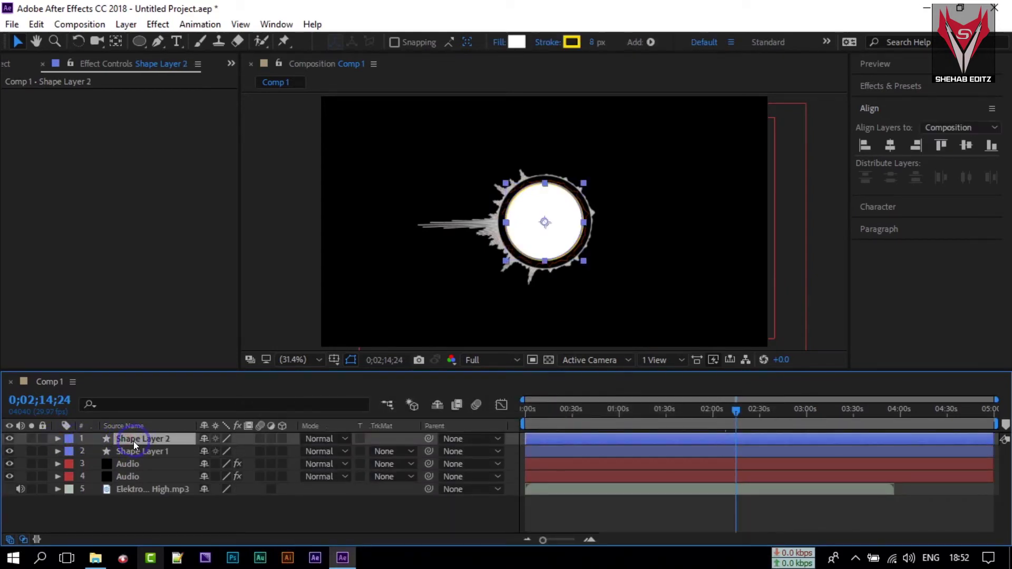
pyautogui.rightClick(134, 438)
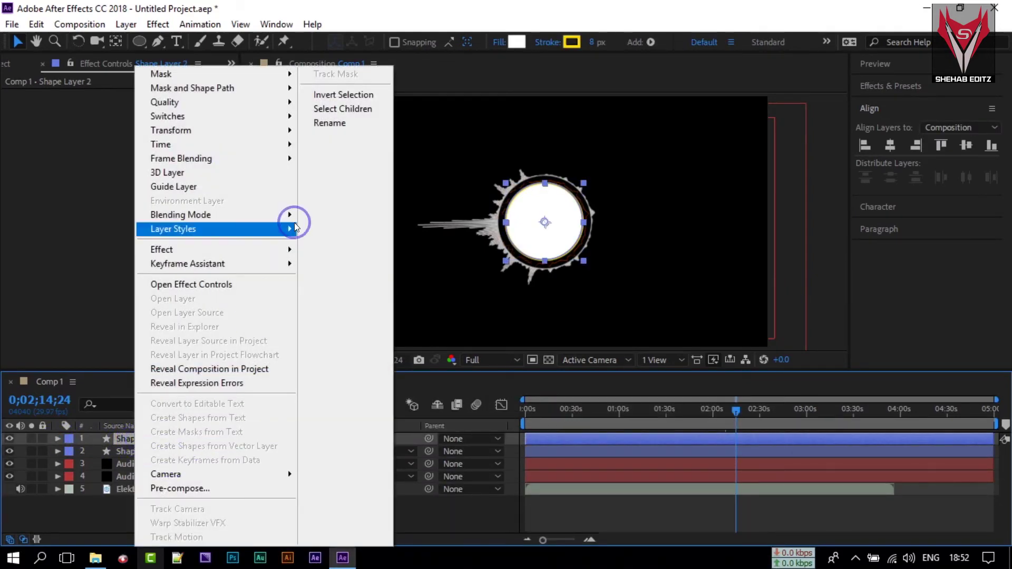
pyautogui.click(343, 118)
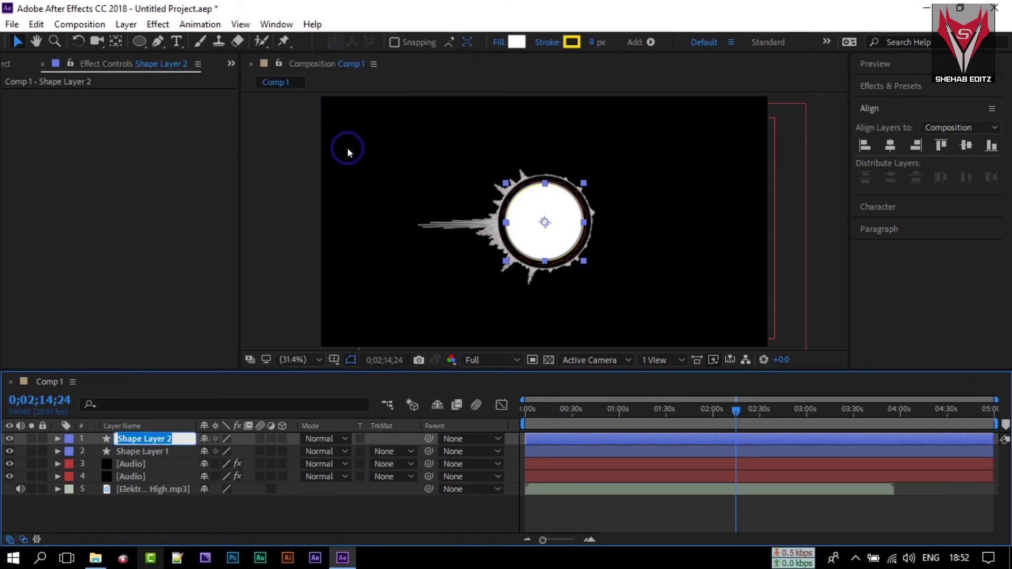
pyautogui.write('Time')
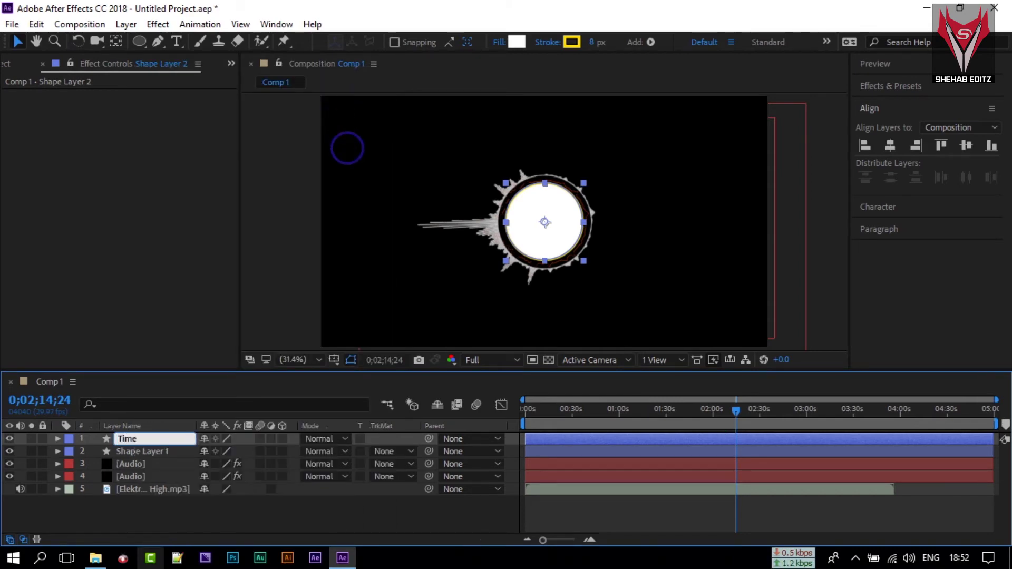
pyautogui.press('Return')
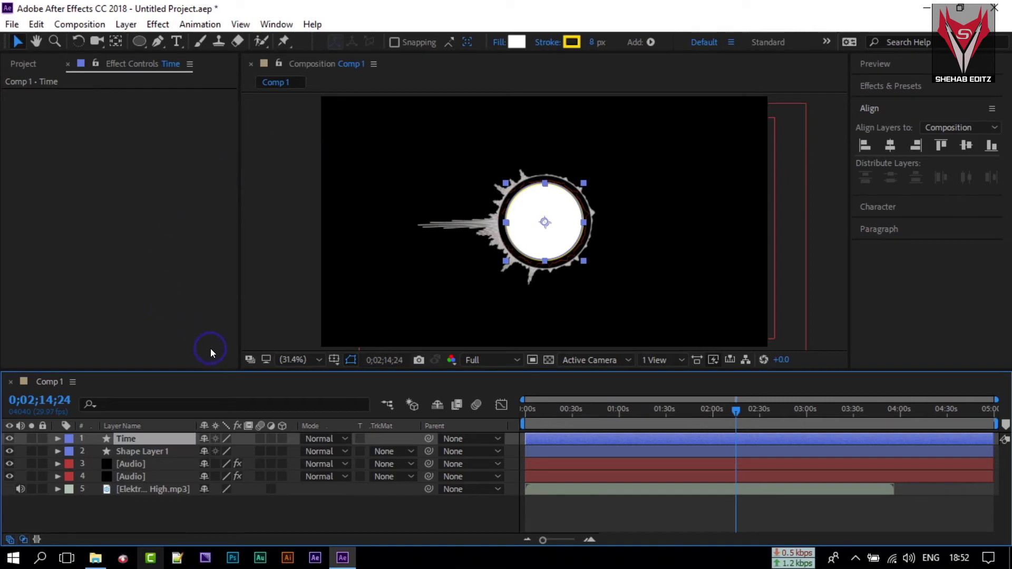
# Remove the Time layer's fill and change its stroke color to white
pyautogui.click(510, 48)
pyautogui.click(432, 239)
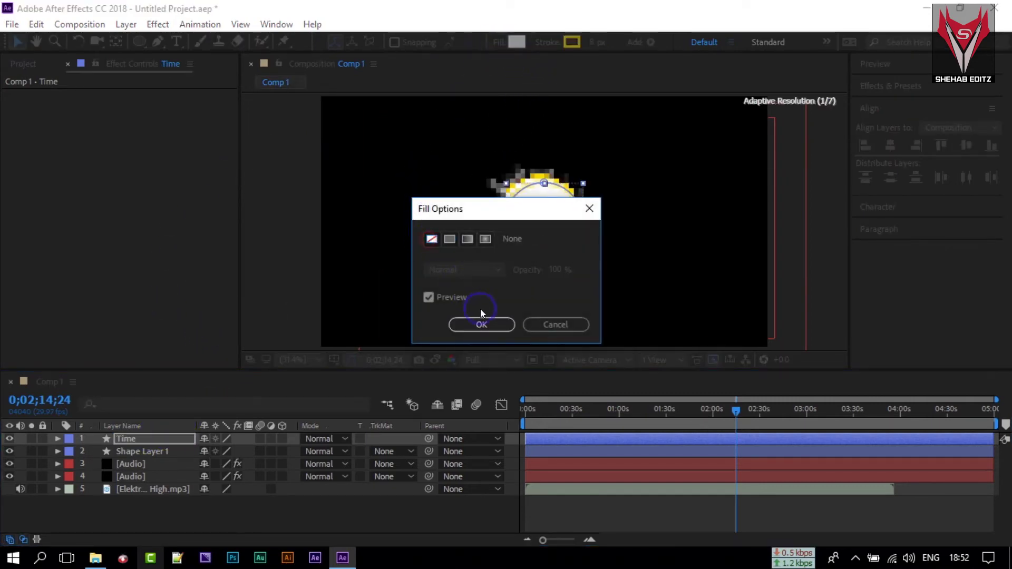
pyautogui.click(477, 324)
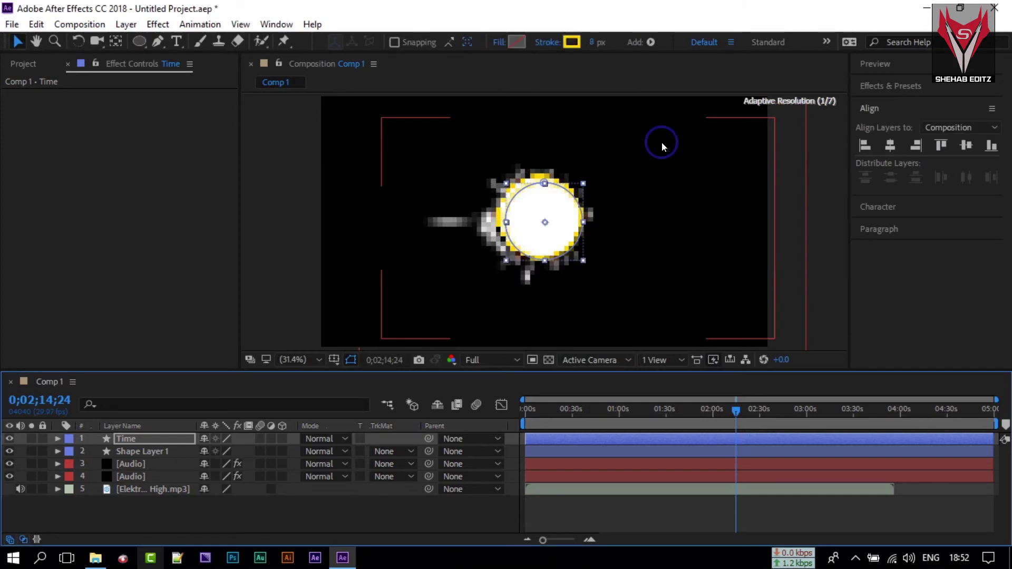
pyautogui.click(571, 44)
pyautogui.moveTo(169, 248)
pyautogui.mouseDown()
pyautogui.moveTo(66, 248)
pyautogui.moveTo(10, 226)
pyautogui.mouseUp()
pyautogui.click(316, 229)
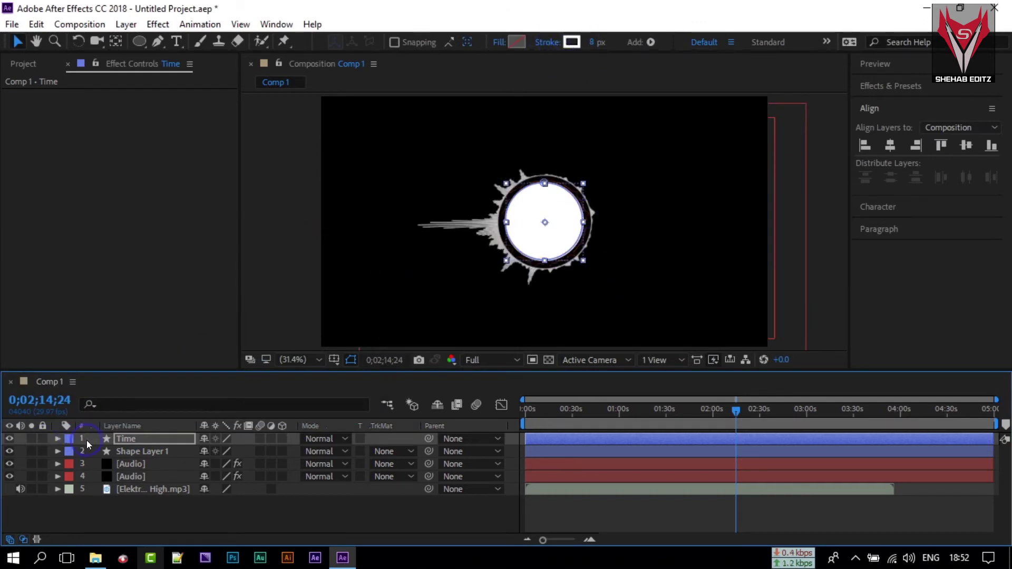
# Set the Time layer's scale to 110%
pyautogui.press('s')
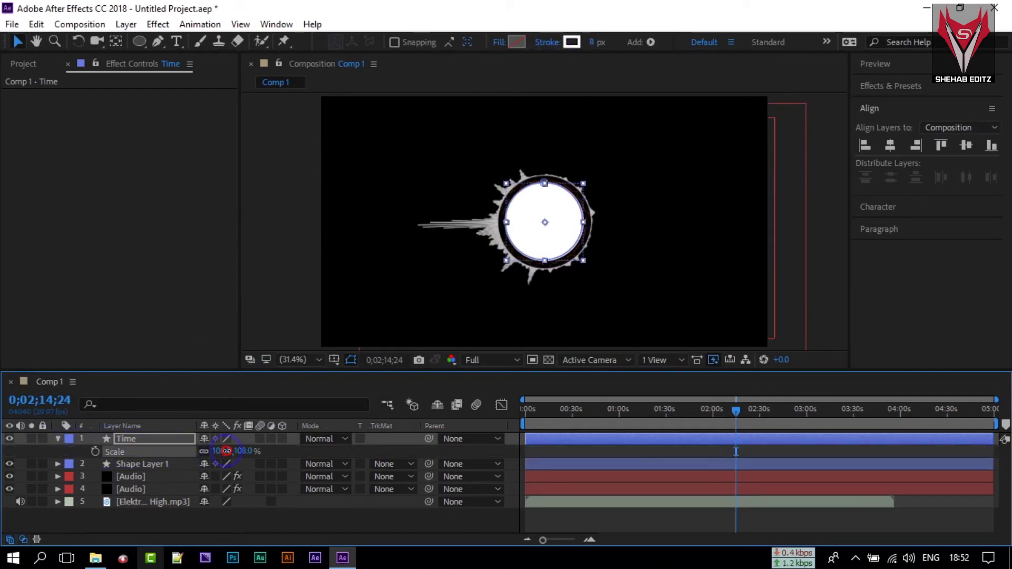
pyautogui.moveTo(223, 452); pyautogui.dragTo(227, 452)
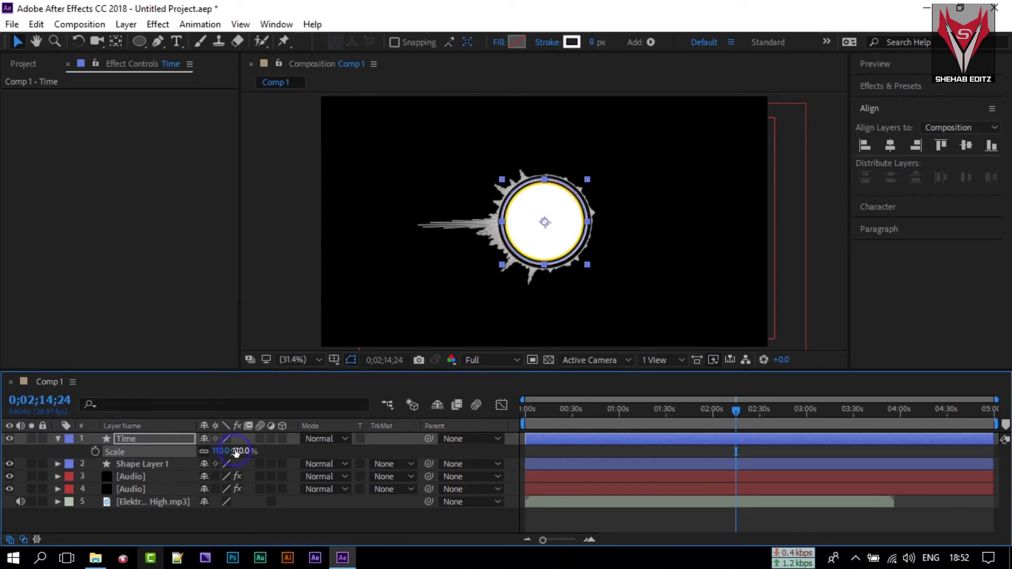
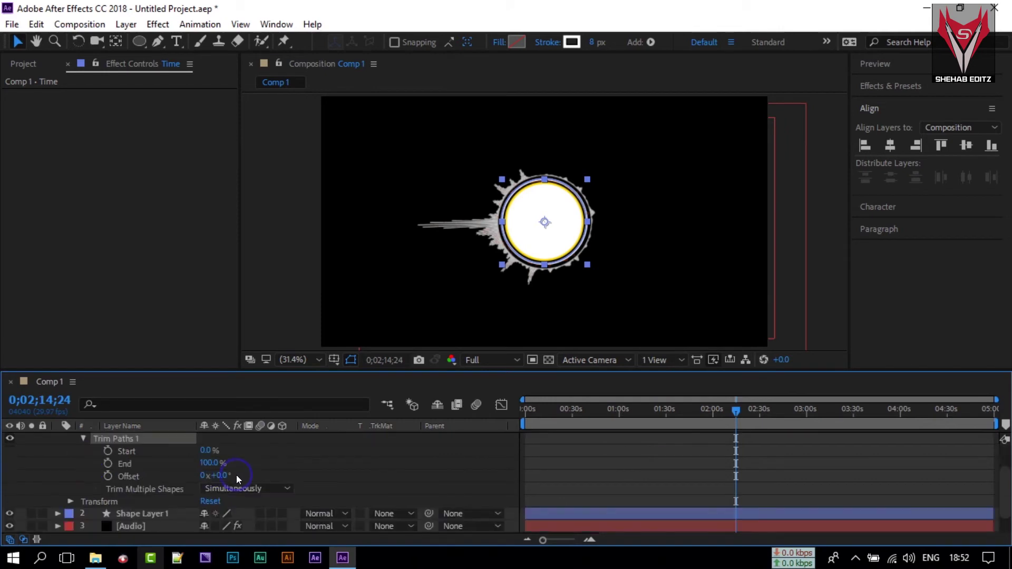
# Try a keyframe for the Time layer's Trim Paths End at 0;00;00;00 with a value of 0%
pyautogui.moveTo(738, 413); pyautogui.dragTo(443, 459)
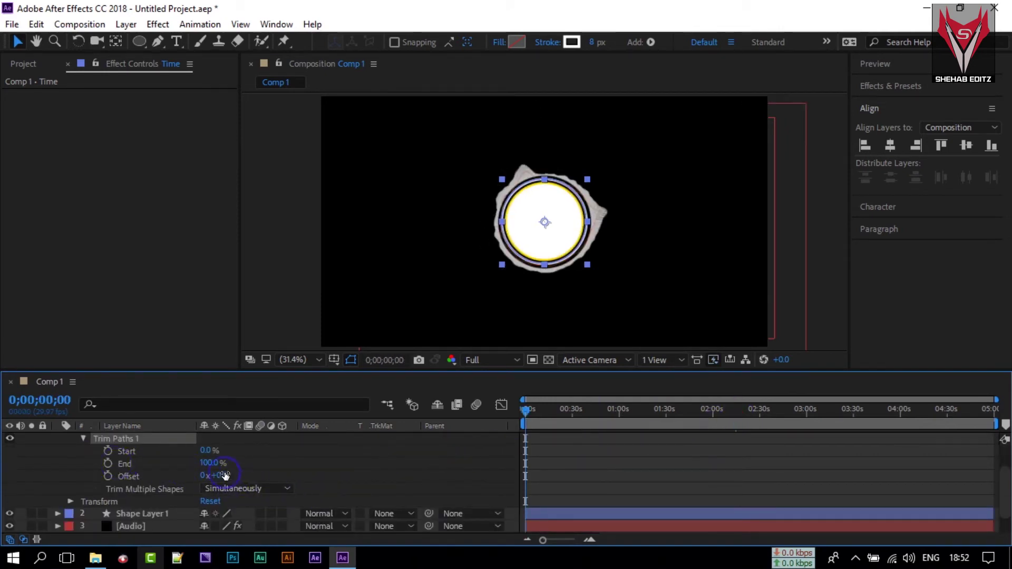
pyautogui.click(208, 462)
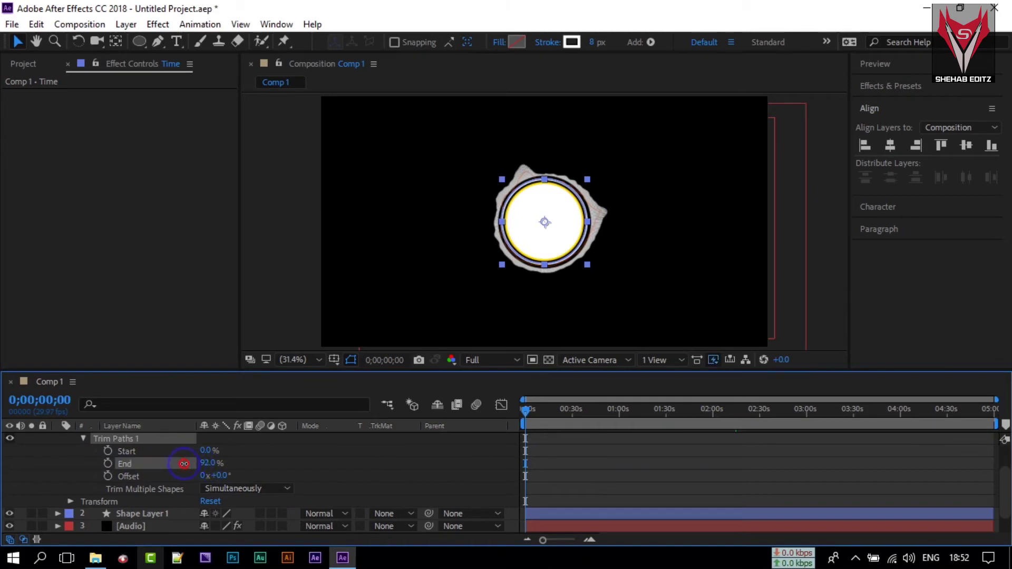
pyautogui.write('0')
pyautogui.press('Return')
pyautogui.click(91, 465)
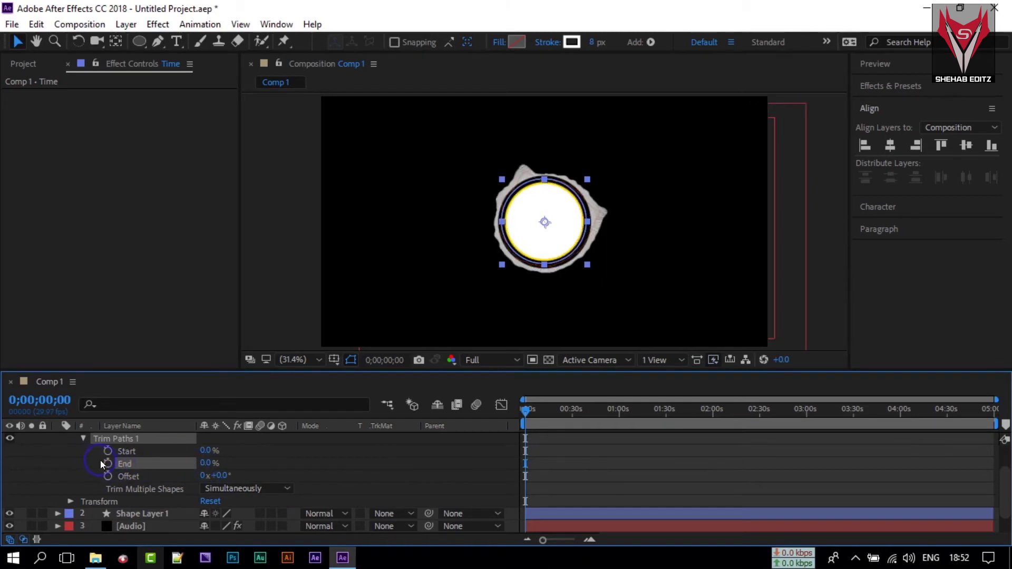
pyautogui.click(108, 463)
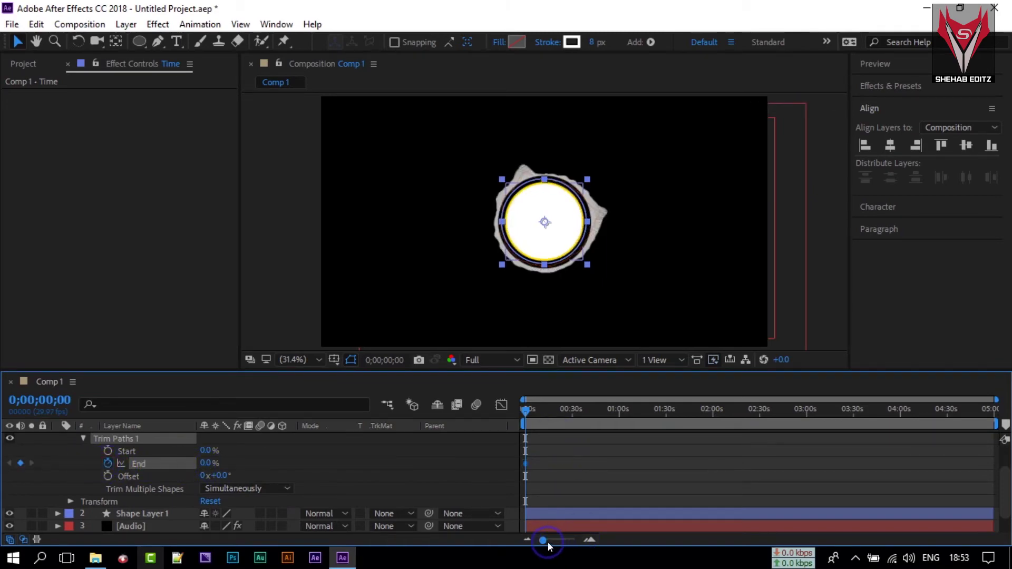
# Add a Trim Paths End keyframe of 100% at the end of the composition, 0;04;59;27
pyautogui.moveTo(526, 410); pyautogui.dragTo(1004, 436)
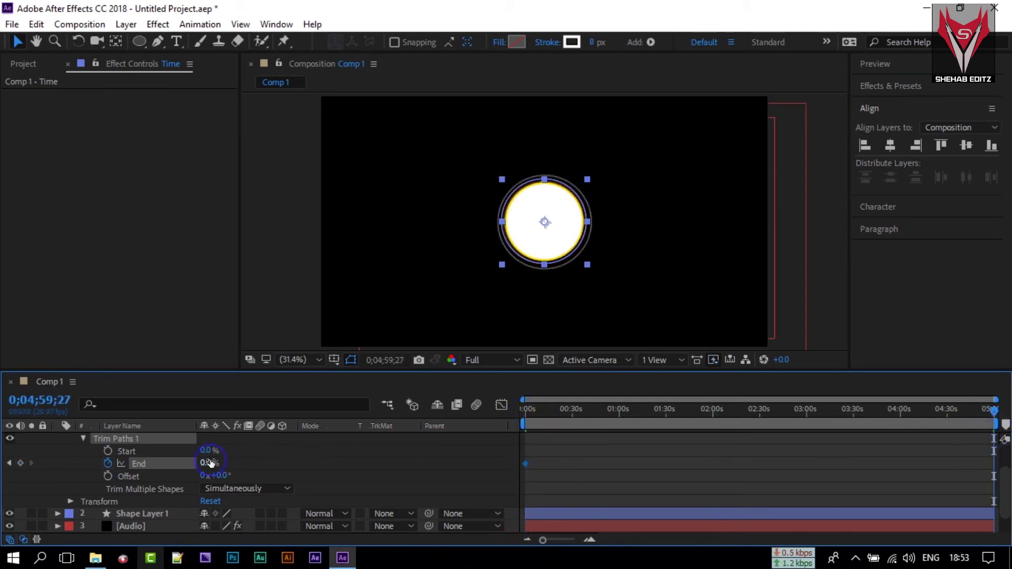
pyautogui.click(205, 464)
pyautogui.write('100')
pyautogui.click(544, 489)
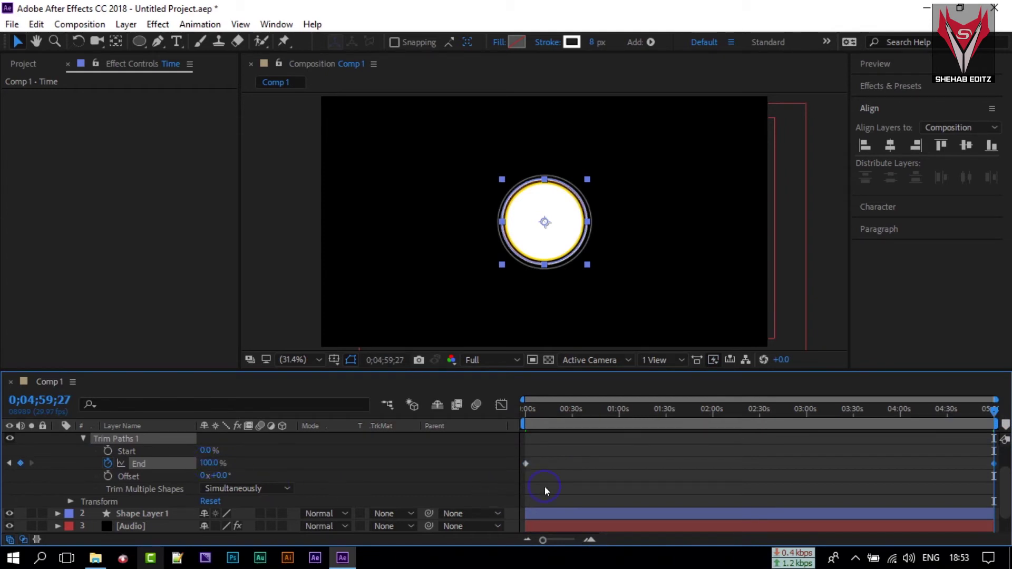
# Scrub the timeline between 0;00;32;22 and 0;04;54;07 to examine how the white ring draws itself around the circle
pyautogui.moveTo(989, 413); pyautogui.dragTo(601, 411)
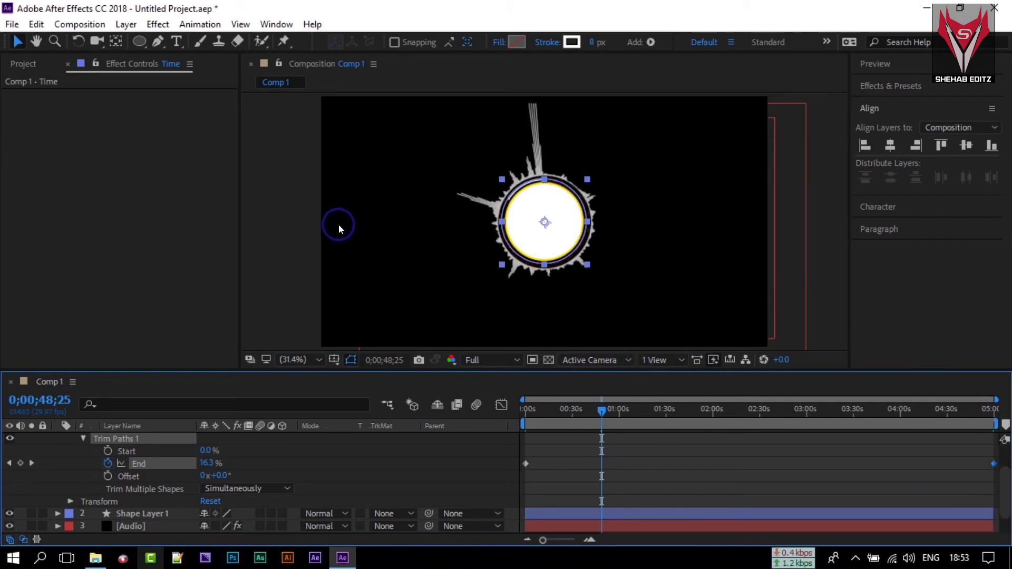
pyautogui.click(287, 201)
pyautogui.moveTo(604, 407); pyautogui.dragTo(709, 412)
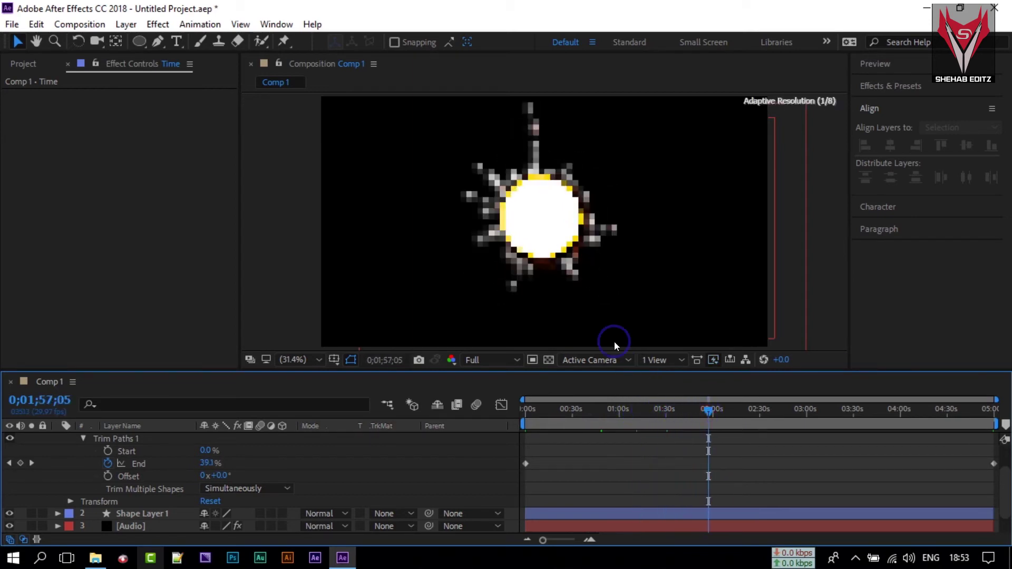
pyautogui.click(515, 219)
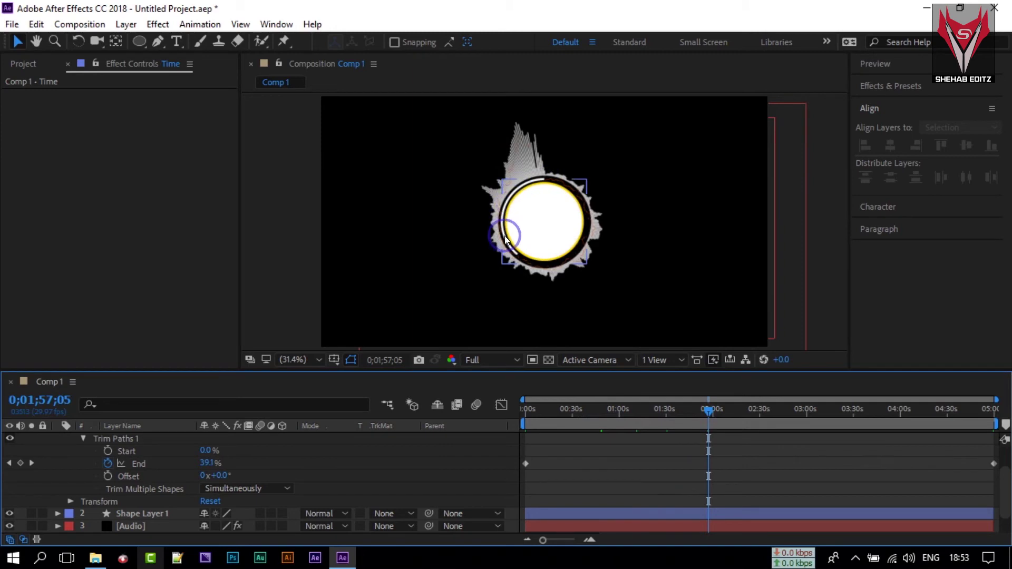
pyautogui.click(529, 185)
pyautogui.moveTo(708, 411); pyautogui.dragTo(987, 458)
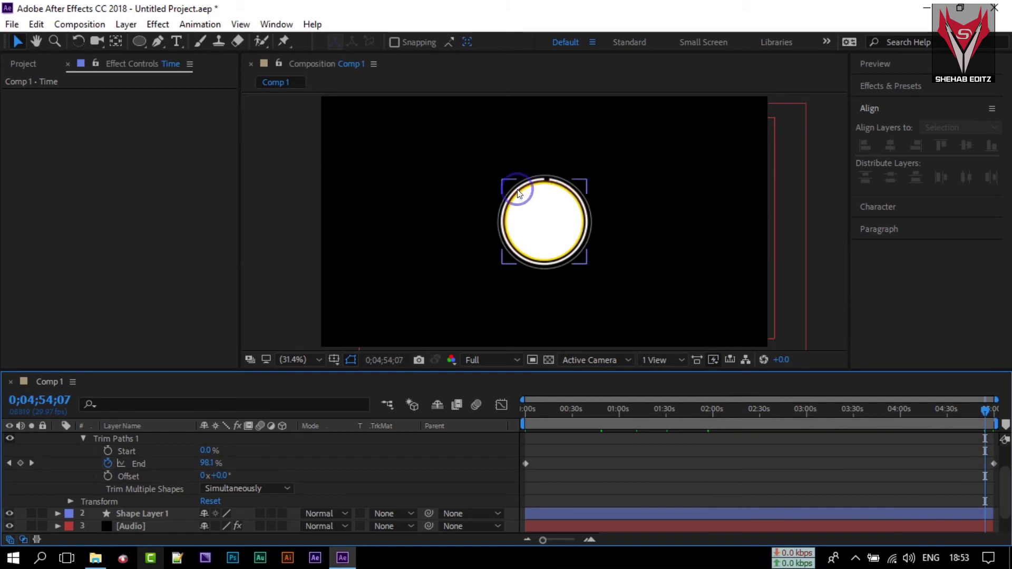
pyautogui.moveTo(984, 435); pyautogui.dragTo(576, 435)
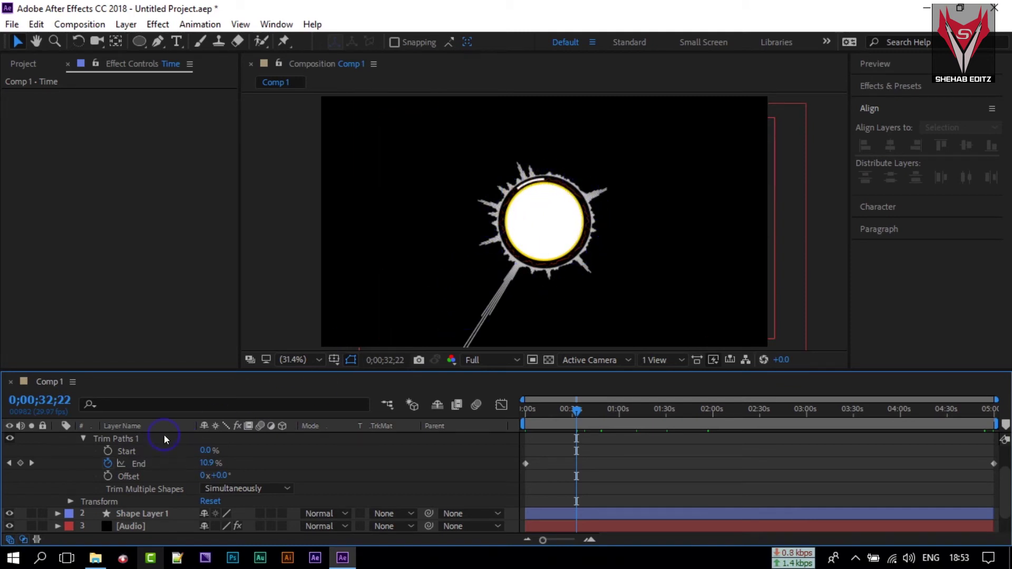
# Remove the Trim Paths End keyframes and, back at 0;00;00;00, set End to 100%
pyautogui.click(103, 466)
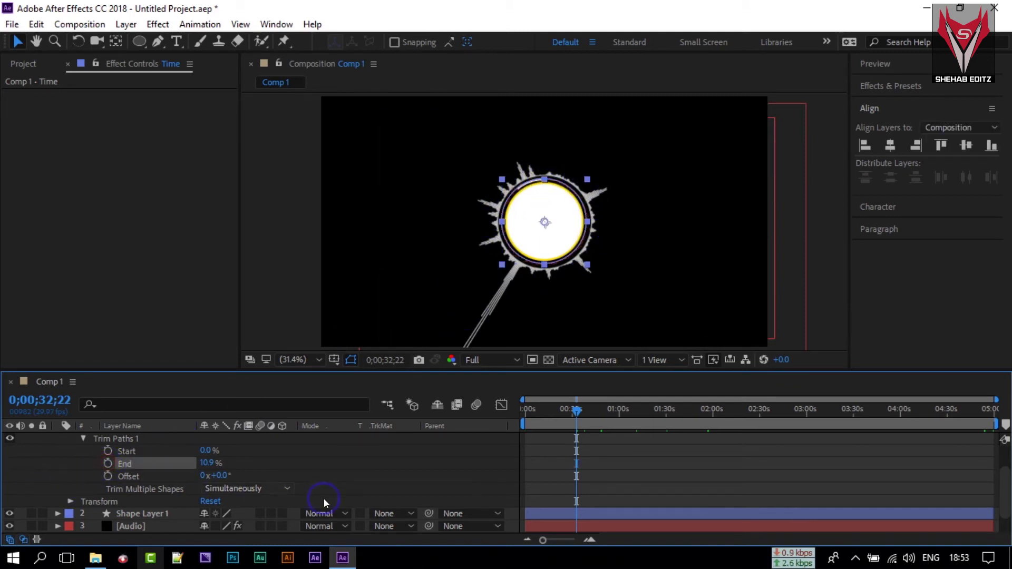
pyautogui.moveTo(591, 424); pyautogui.dragTo(482, 429)
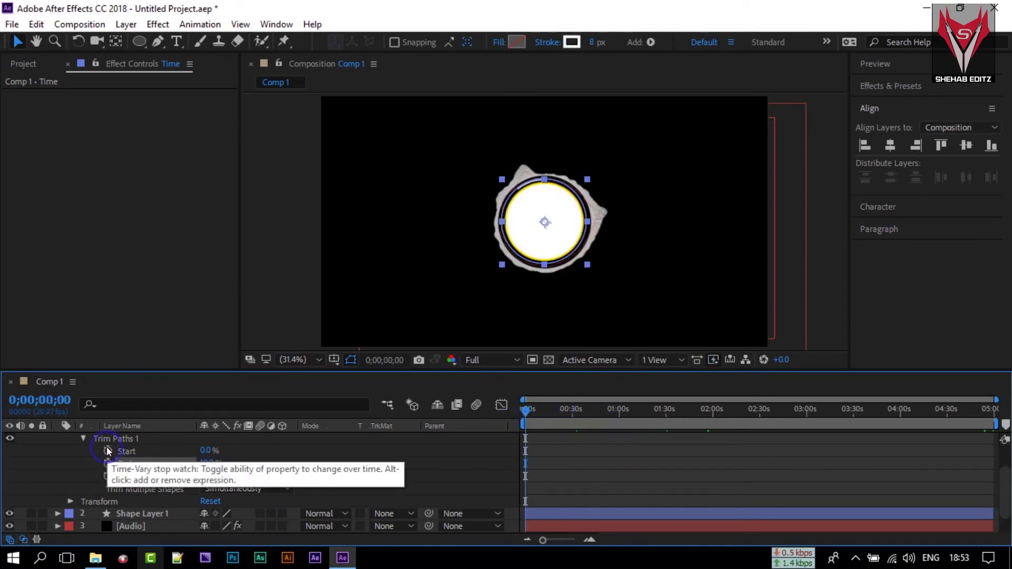
pyautogui.moveTo(526, 409); pyautogui.dragTo(464, 418)
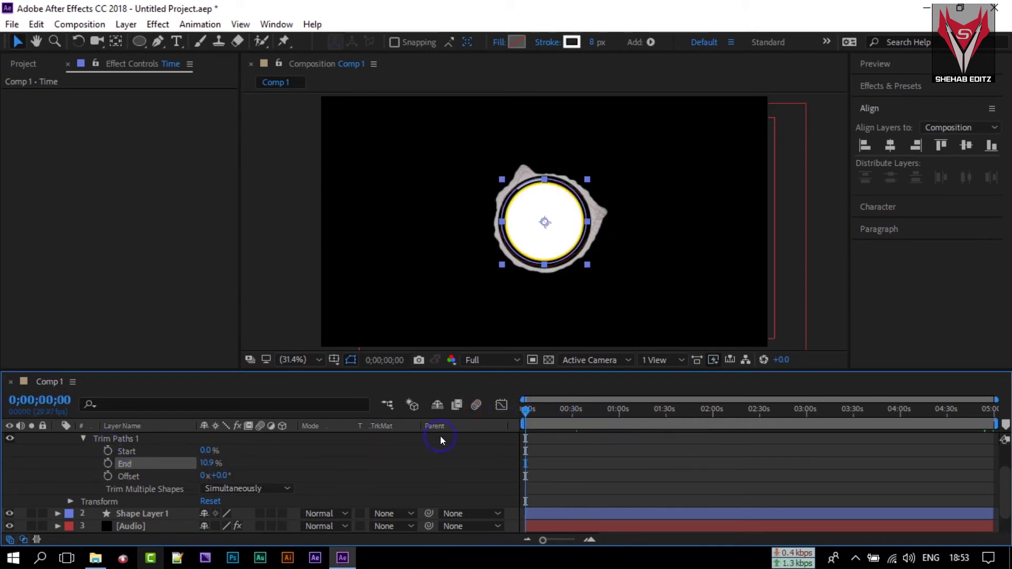
pyautogui.click(207, 463)
pyautogui.write('100')
pyautogui.click(396, 458)
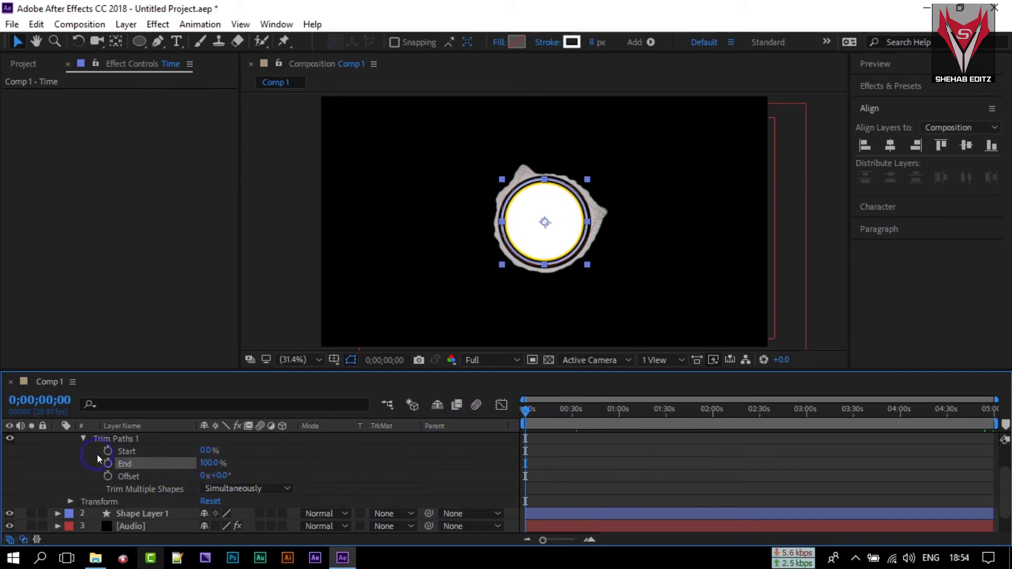
# Set the Time layer's Trim Paths Start to 100% and keyframe it at 0;00;00;00
pyautogui.moveTo(210, 450); pyautogui.dragTo(133, 454)
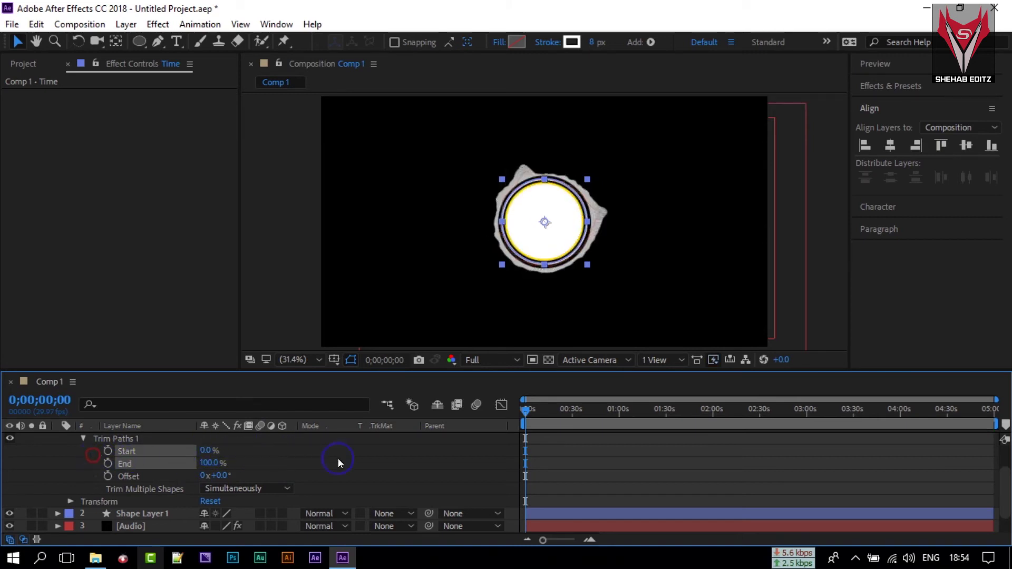
pyautogui.click(459, 421)
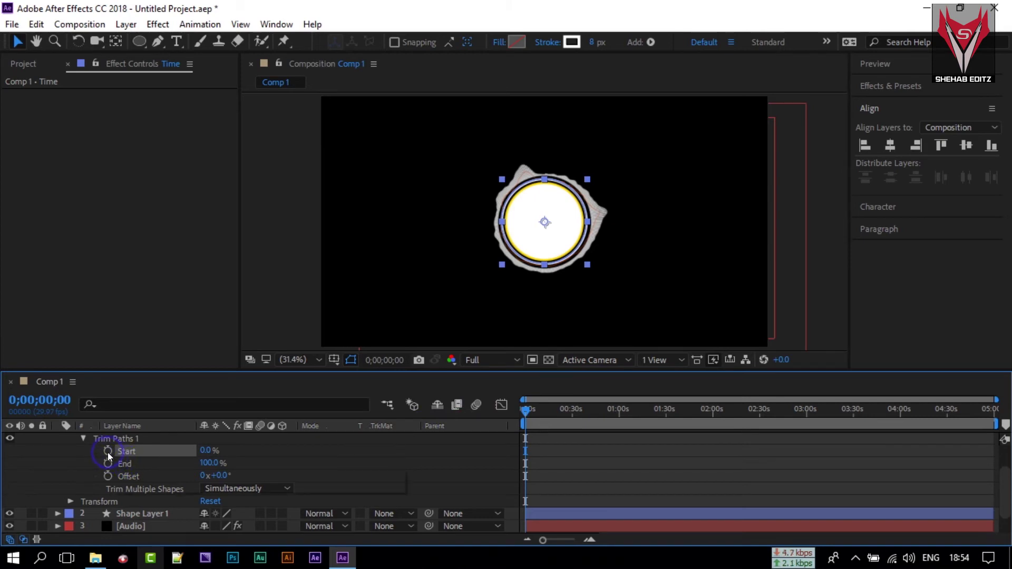
pyautogui.moveTo(206, 450); pyautogui.dragTo(461, 462)
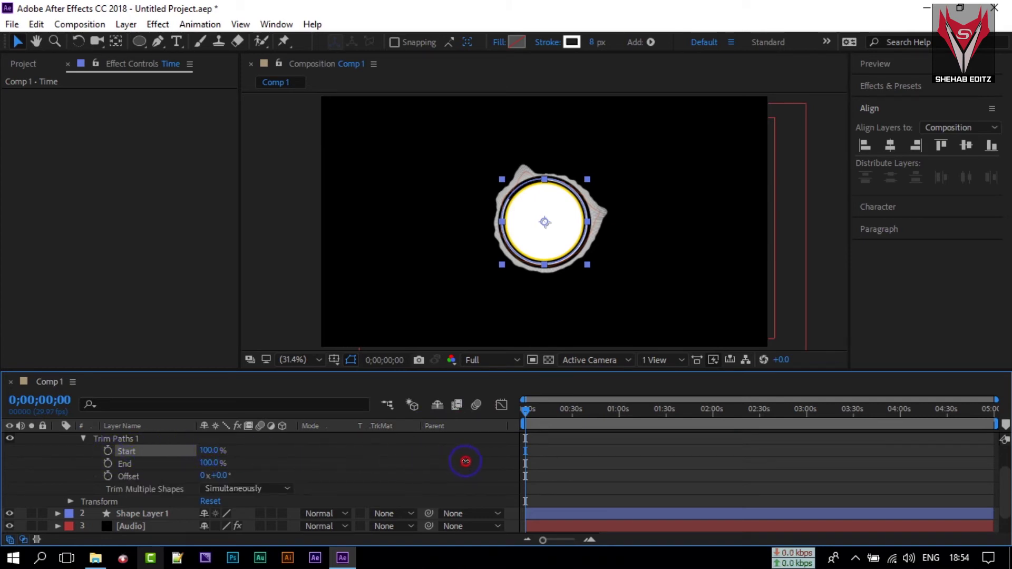
pyautogui.click(108, 452)
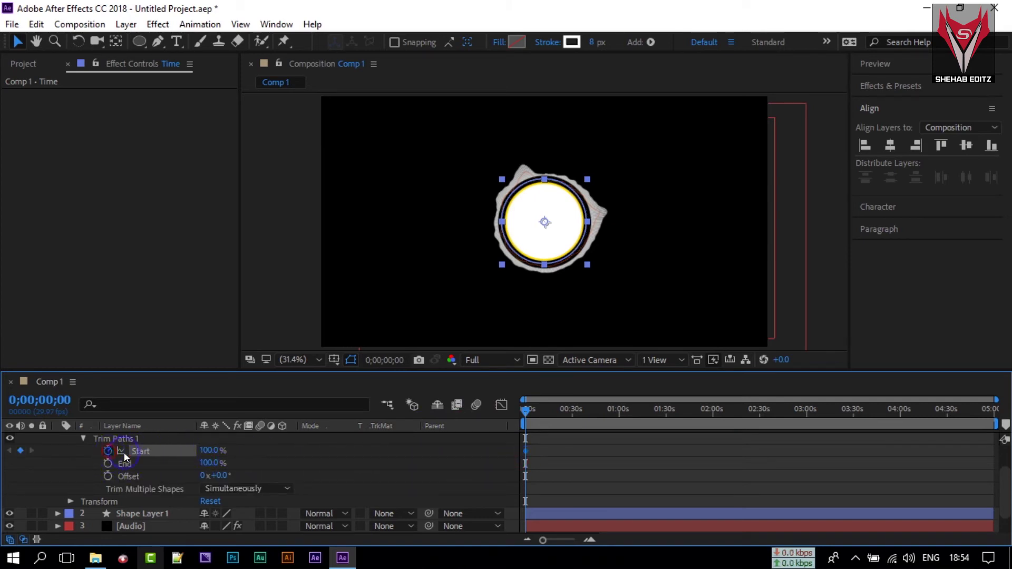
# Add a Trim Paths Start keyframe of 0% at the end of the composition, 0;04;59;27
pyautogui.moveTo(533, 413); pyautogui.dragTo(996, 448)
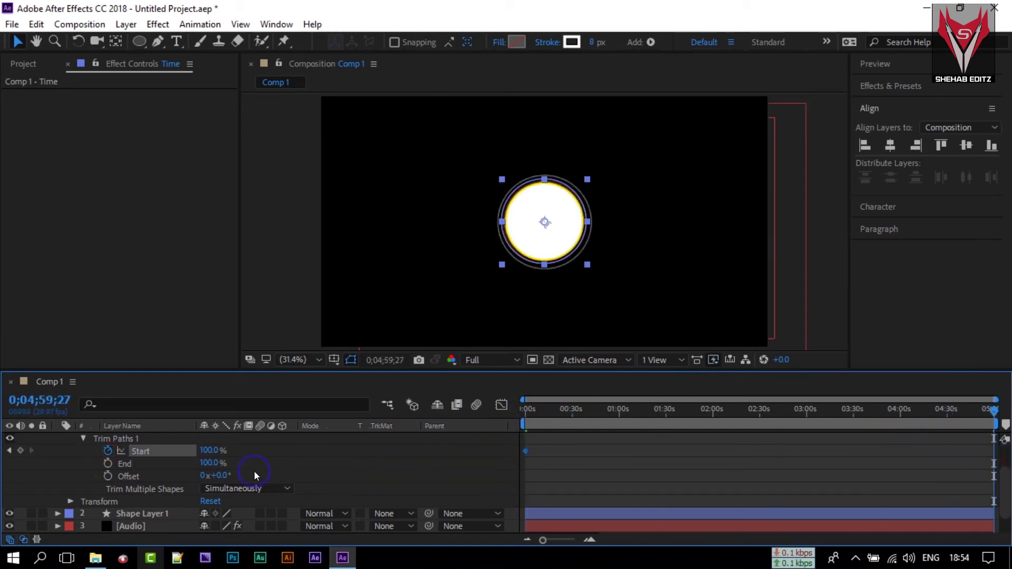
pyautogui.write('7')
pyautogui.press('Return')
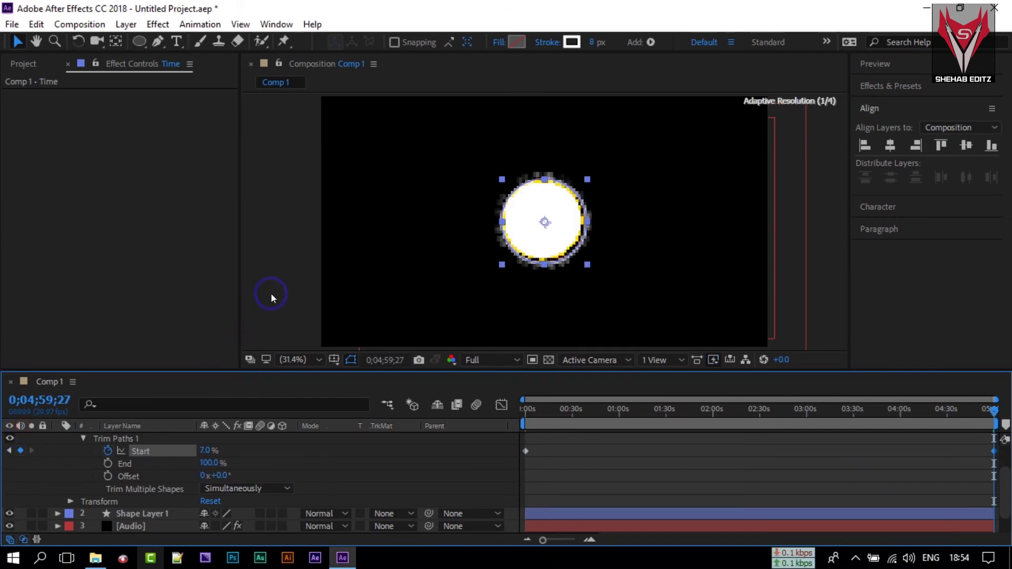
pyautogui.click(280, 289)
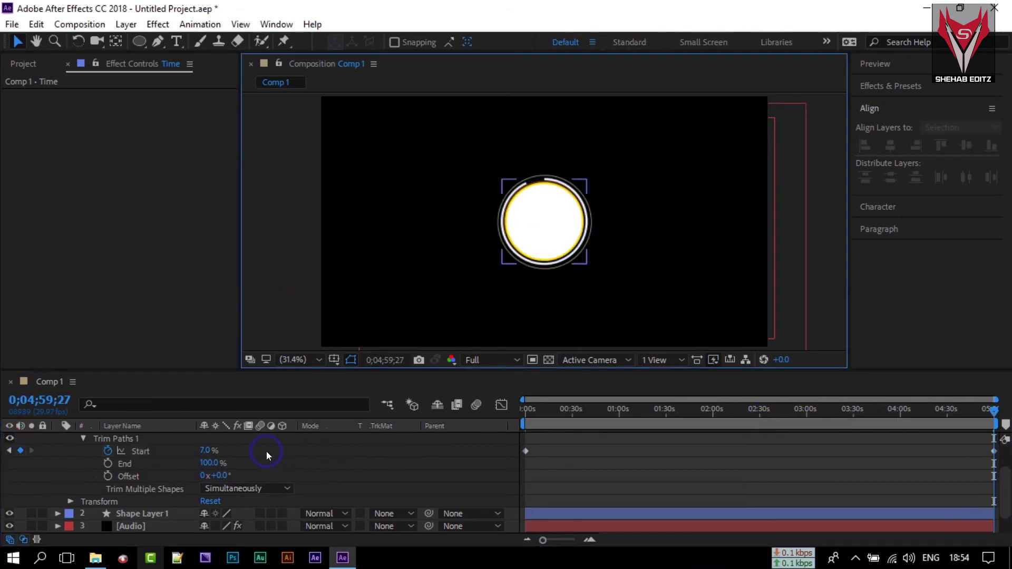
pyautogui.moveTo(209, 450); pyautogui.dragTo(190, 451)
pyautogui.click(761, 310)
# Check the ring's progress at 0;00;46;28 and 0;01;29;20, and collapse the Time layer's properties
pyautogui.moveTo(985, 417); pyautogui.dragTo(599, 410)
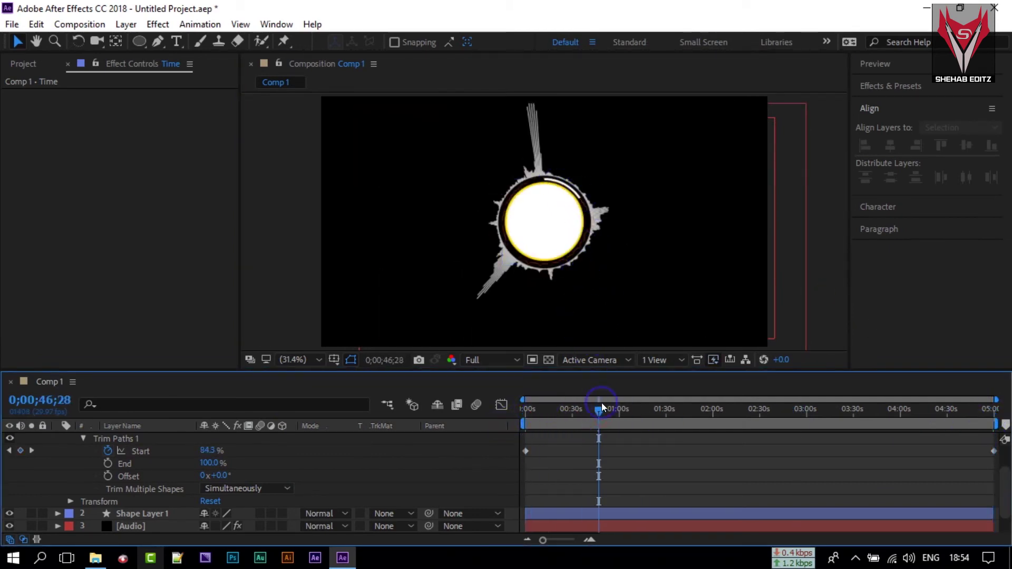
pyautogui.click(664, 428)
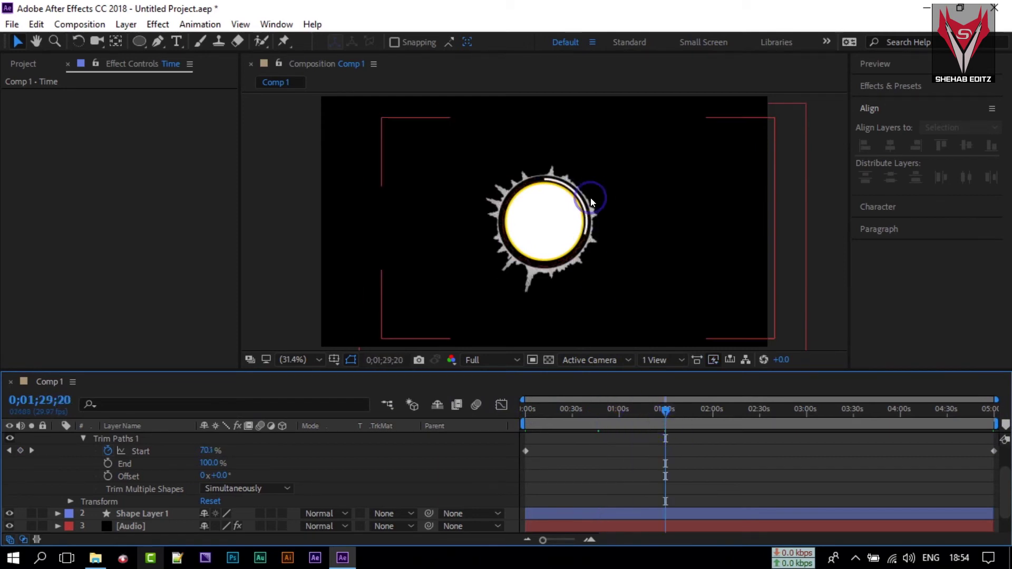
pyautogui.click(91, 450)
pyautogui.scroll(3, 71, 447)
pyautogui.click(56, 439)
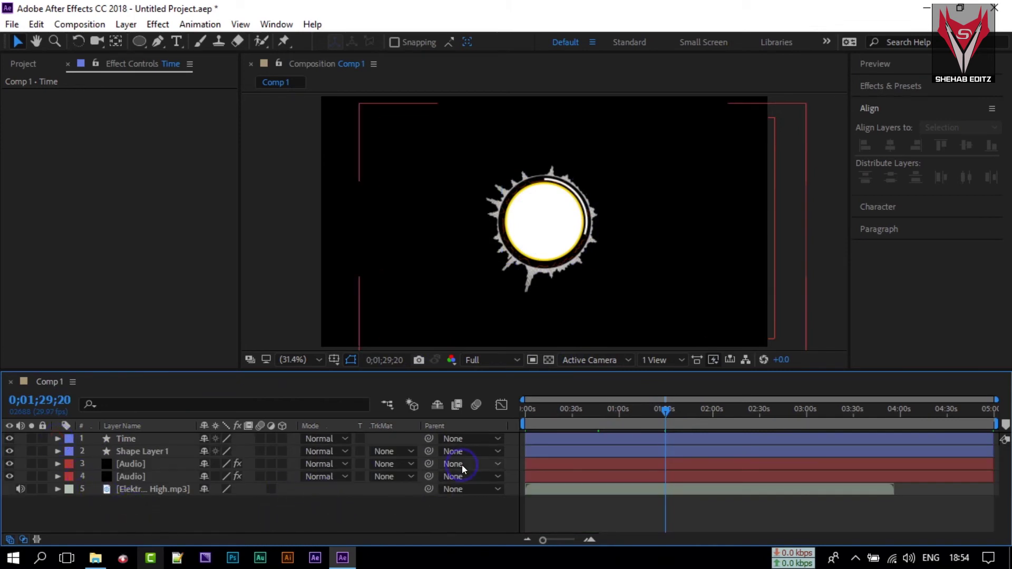
# Find the 4-Color Gradient effect and apply it to the lower Audio layer, layer 4
pyautogui.click(887, 87)
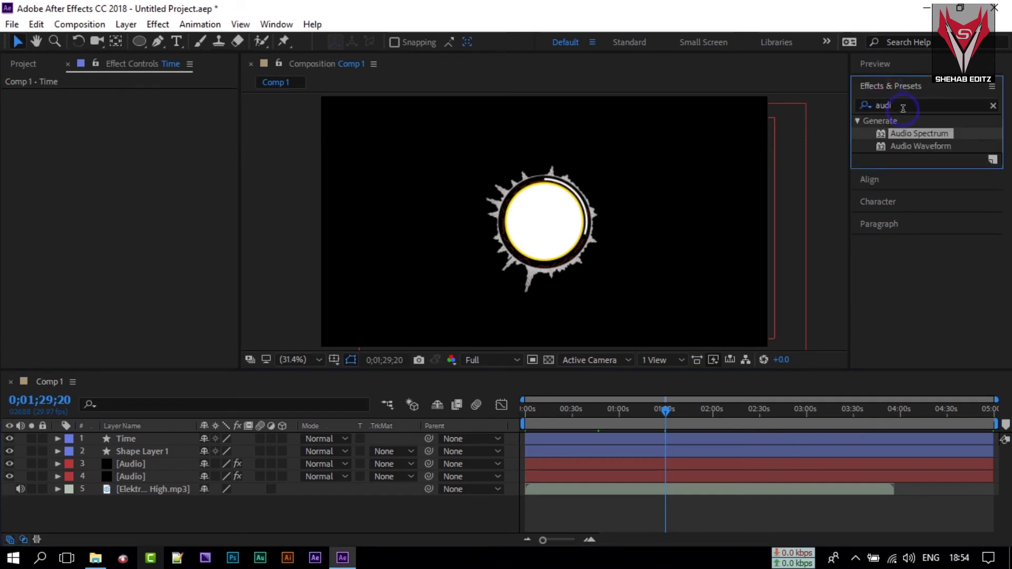
pyautogui.moveTo(903, 109); pyautogui.dragTo(824, 106)
pyautogui.write('gradi')
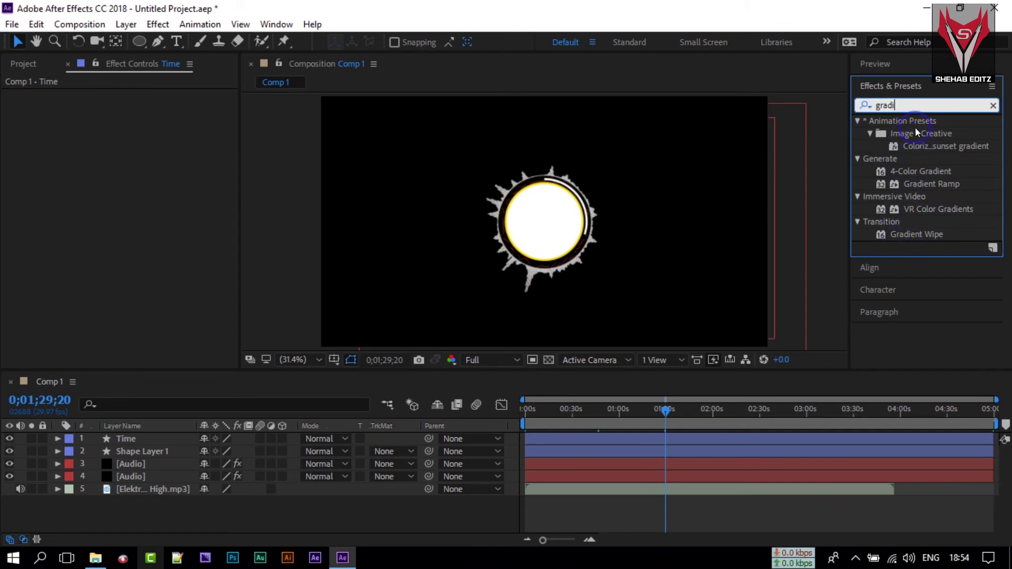
pyautogui.write('ent')
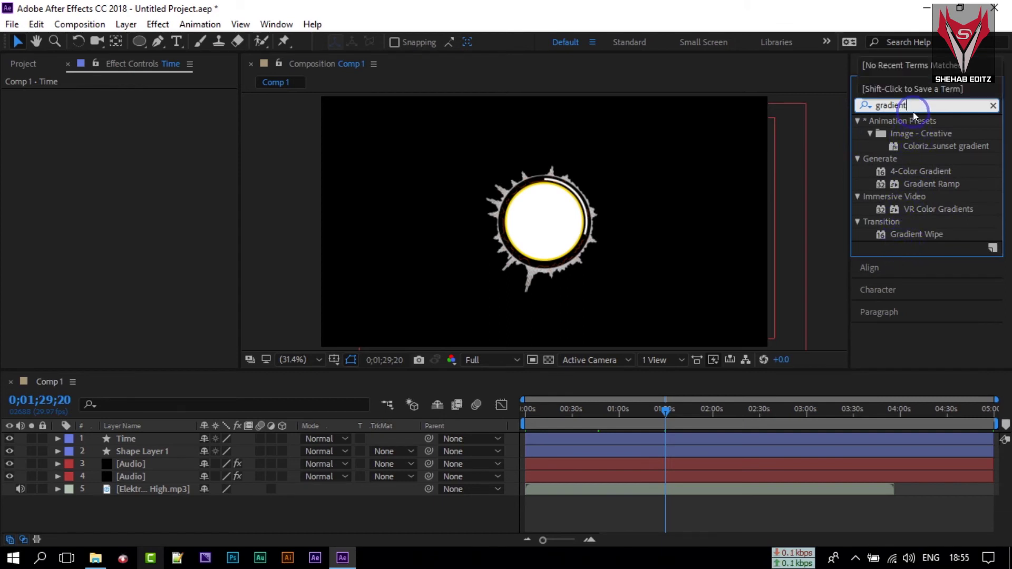
pyautogui.press('Return')
pyautogui.write('4')
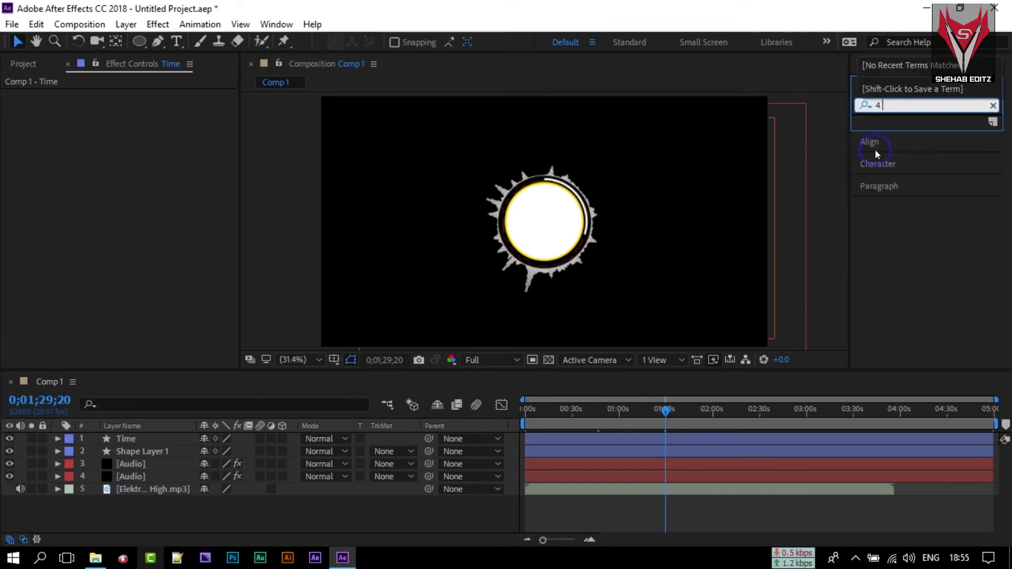
pyautogui.click(914, 252)
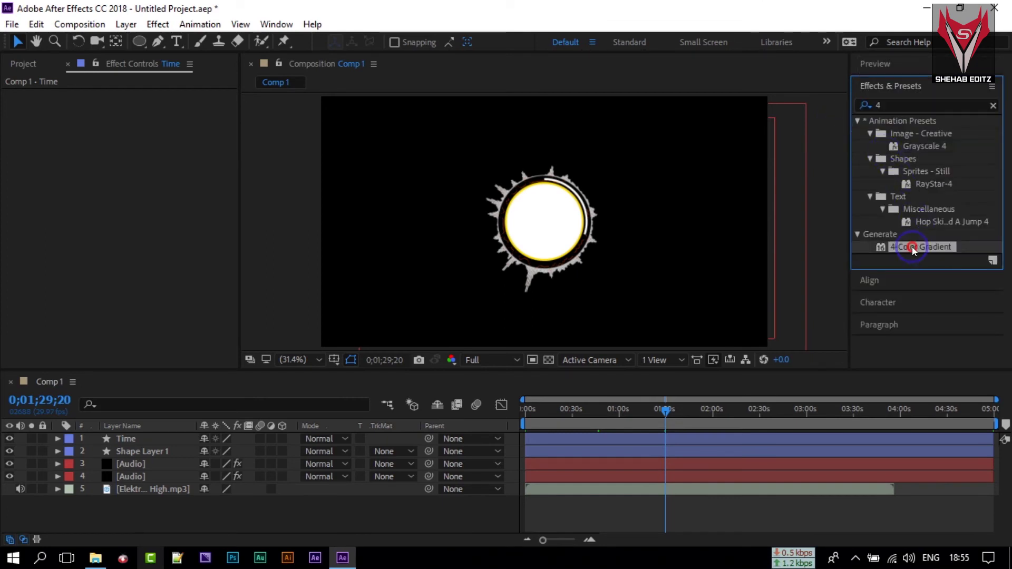
pyautogui.moveTo(914, 251); pyautogui.dragTo(135, 465)
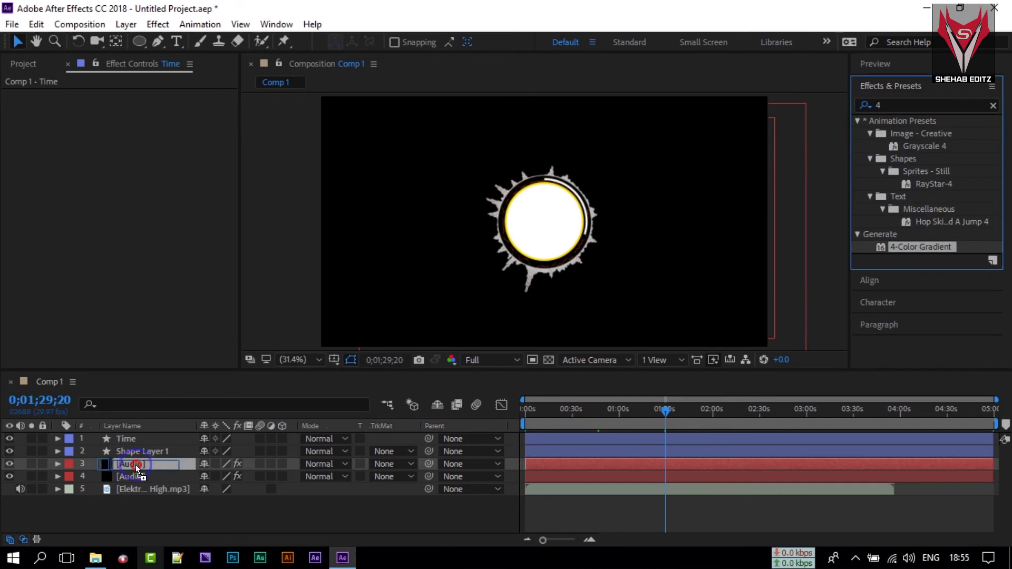
pyautogui.moveTo(135, 465); pyautogui.dragTo(134, 472)
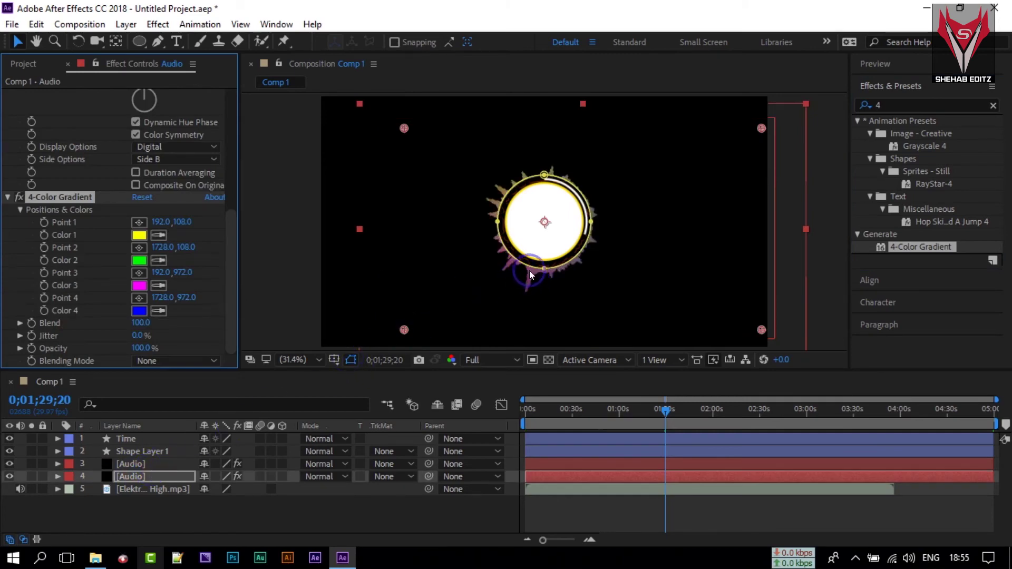
# Try red (FF0000) as Color 1 of the 4-Color Gradient, viewing the spectrum at 0;01;47;21
pyautogui.moveTo(661, 409); pyautogui.dragTo(694, 410)
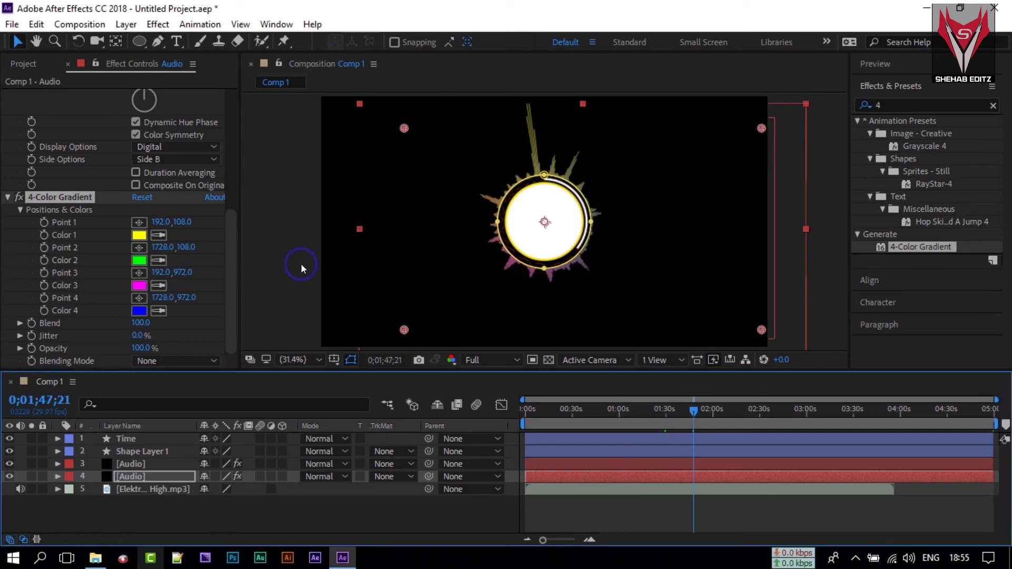
pyautogui.click(139, 235)
pyautogui.moveTo(219, 257); pyautogui.dragTo(226, 221)
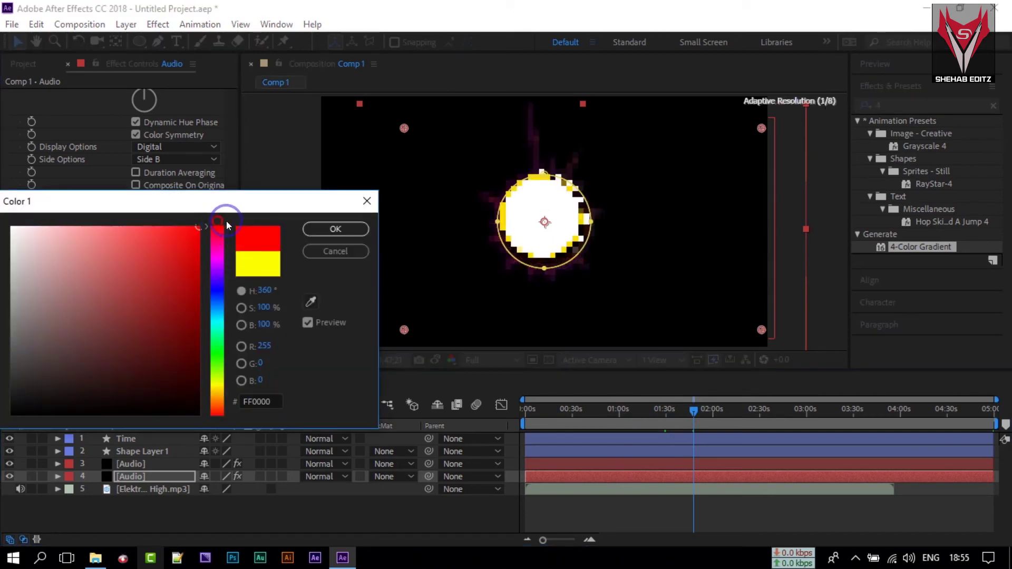
pyautogui.click(332, 229)
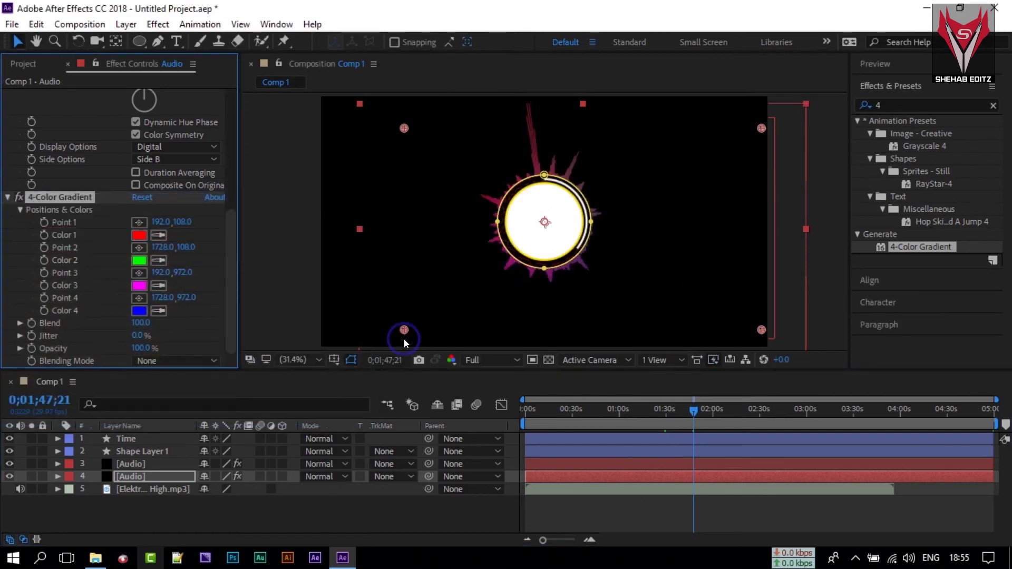
pyautogui.click(282, 274)
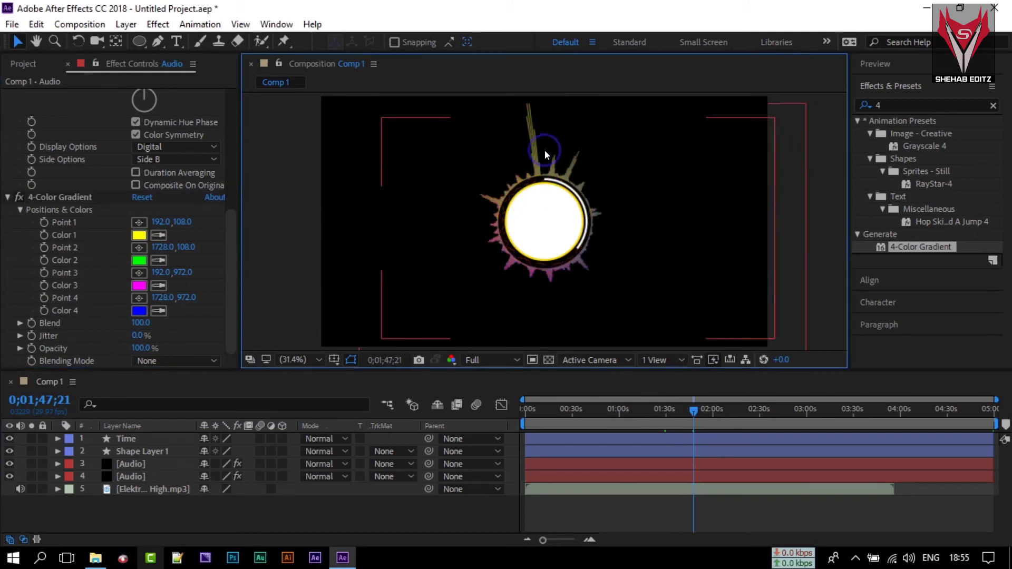
# Move to 0;01;12;18 and add the shanghai-2446326_1920.jpg image to the composition as the lowest layer
pyautogui.moveTo(679, 424); pyautogui.dragTo(639, 419)
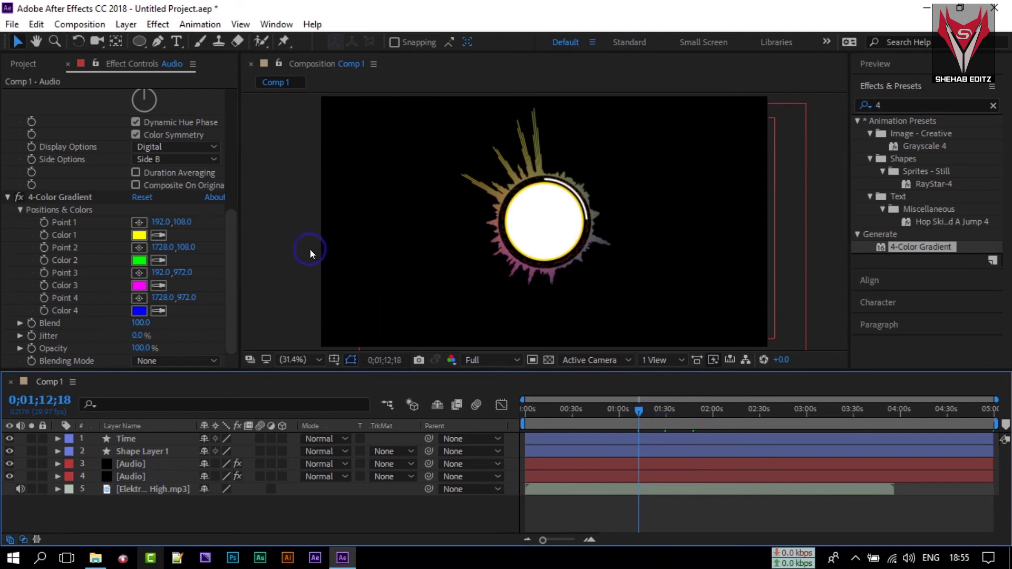
pyautogui.click(121, 522)
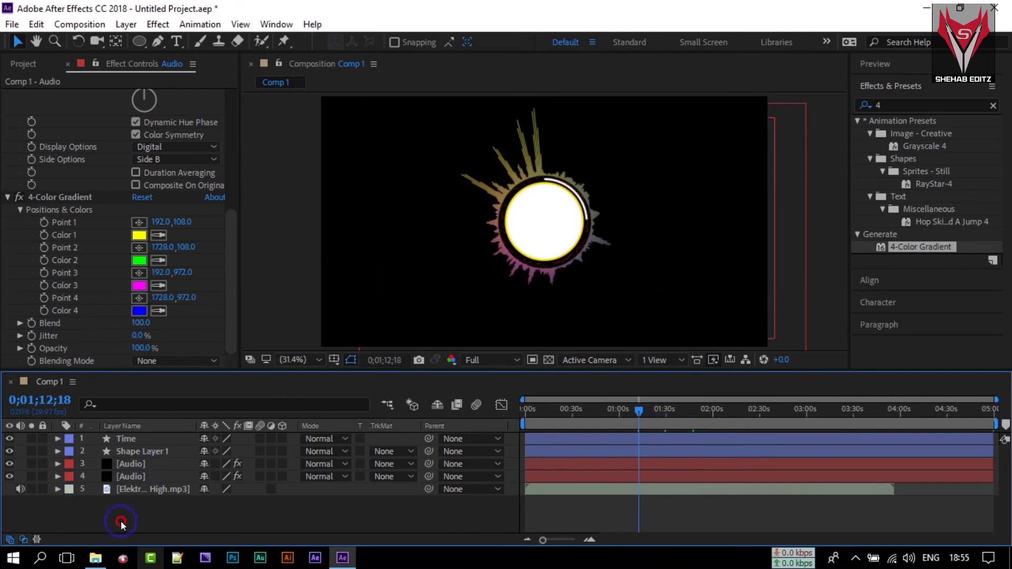
pyautogui.click(23, 63)
pyautogui.click(49, 255)
pyautogui.click(38, 228)
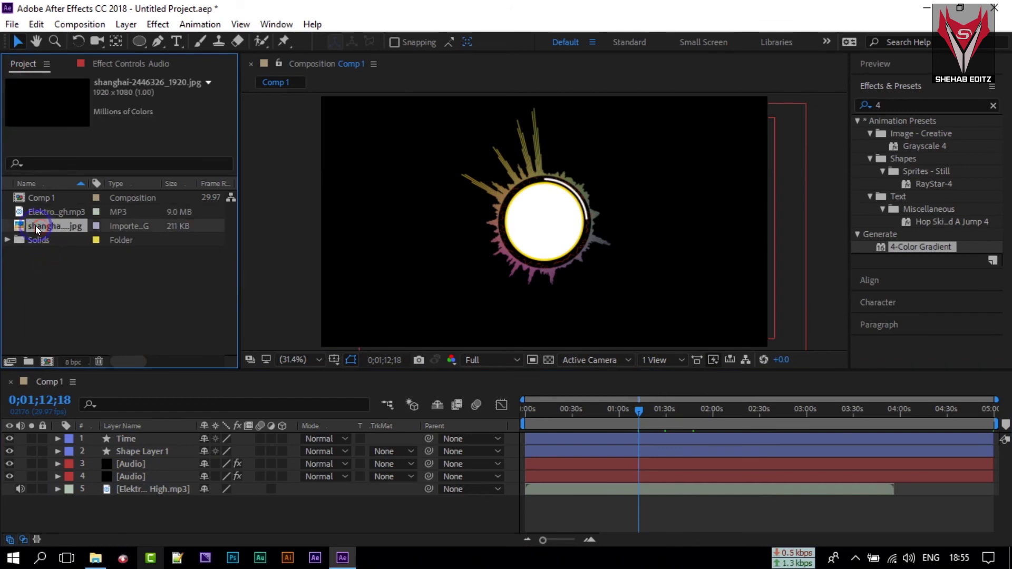
pyautogui.moveTo(36, 224); pyautogui.dragTo(114, 500)
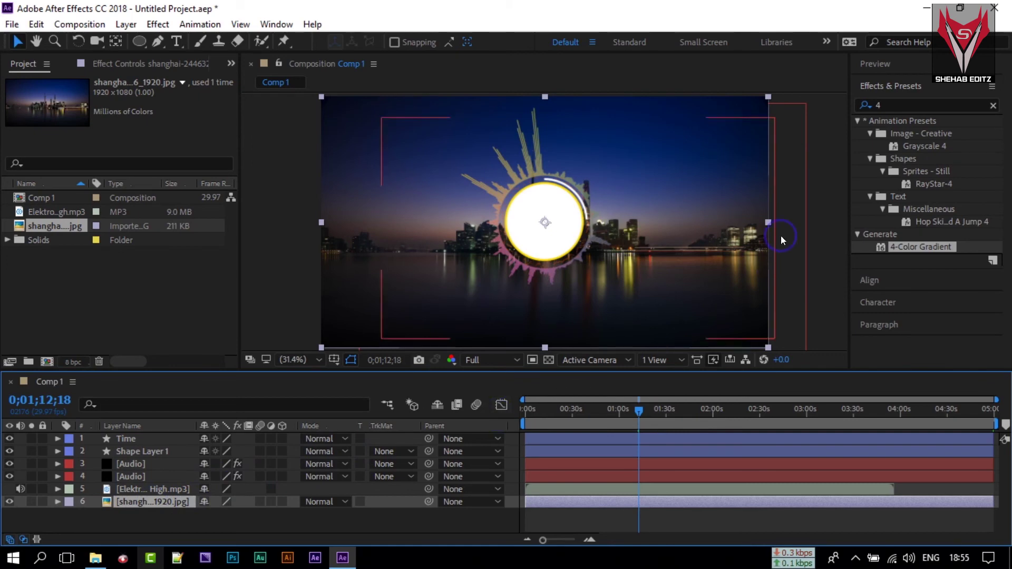
# Apply Fast Blur (Legacy) to the shanghai background image and set its Blurriness to 40
pyautogui.click(868, 105)
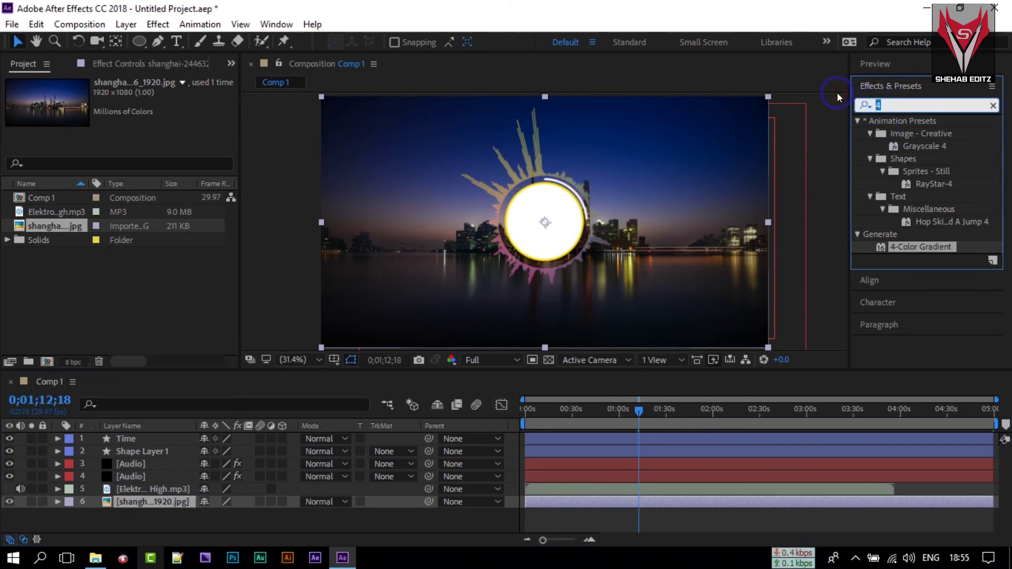
pyautogui.write('fast')
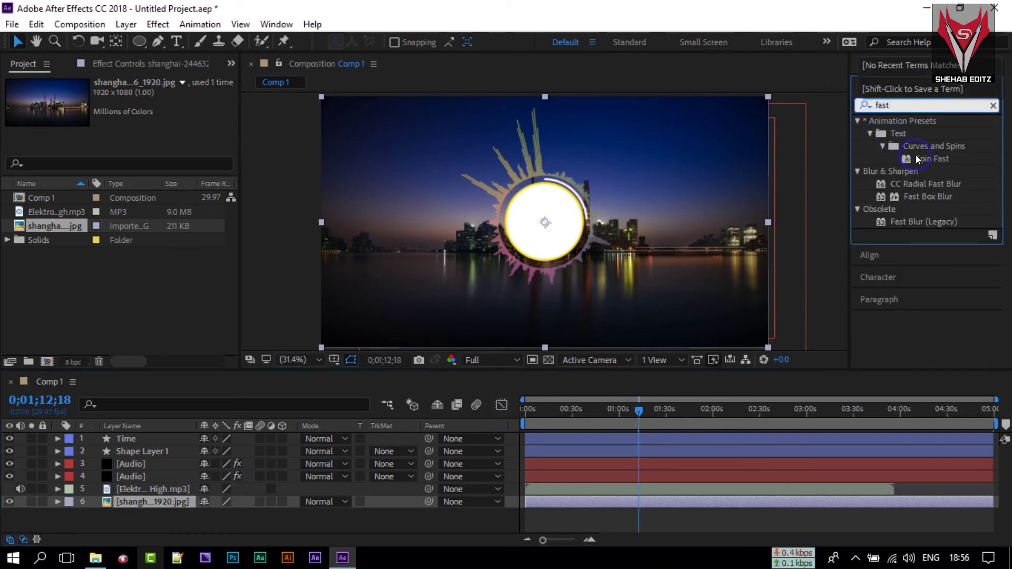
pyautogui.moveTo(907, 223); pyautogui.dragTo(127, 500)
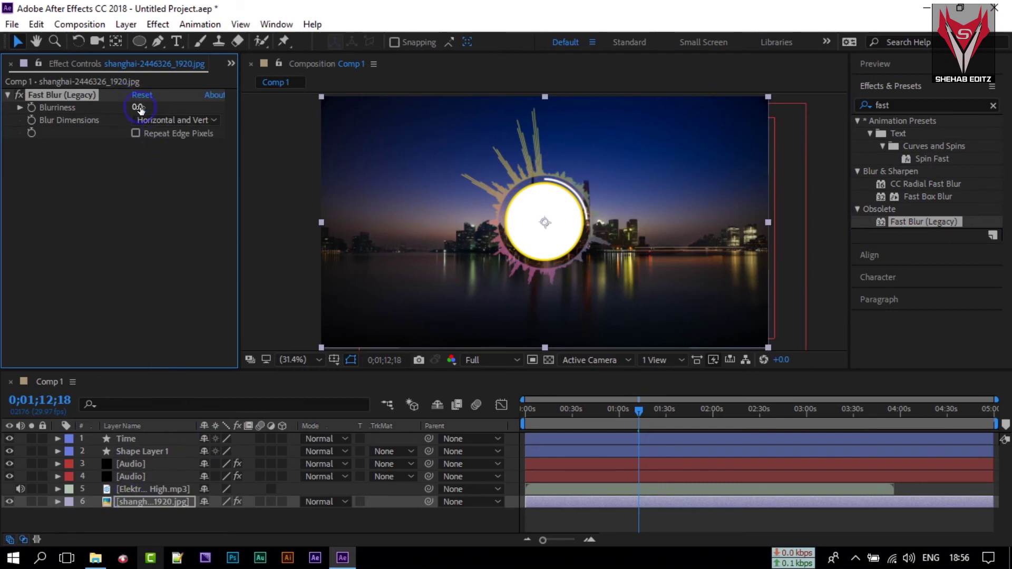
pyautogui.moveTo(138, 107); pyautogui.dragTo(159, 226)
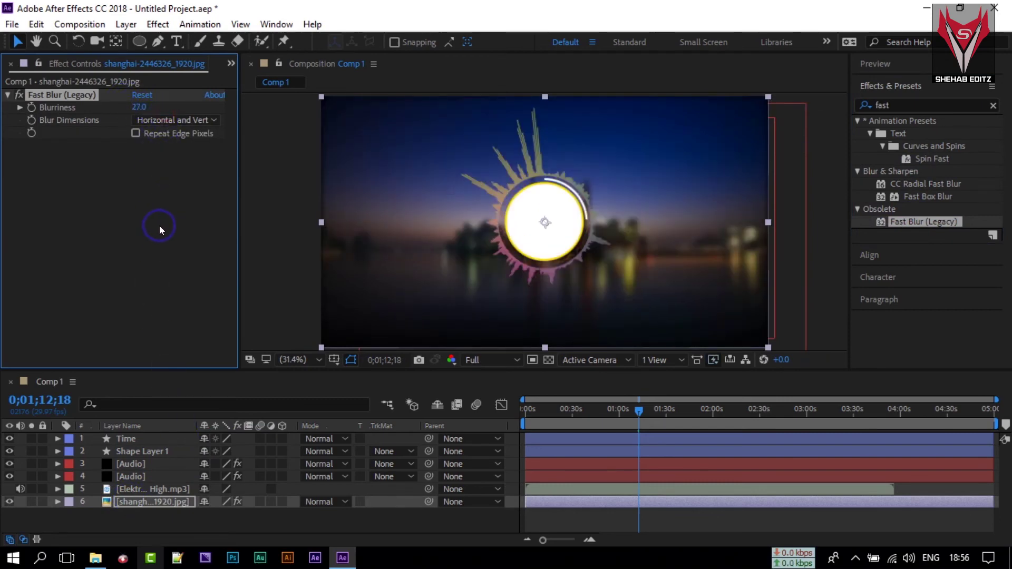
pyautogui.click(139, 106)
pyautogui.write('40')
pyautogui.press('Return')
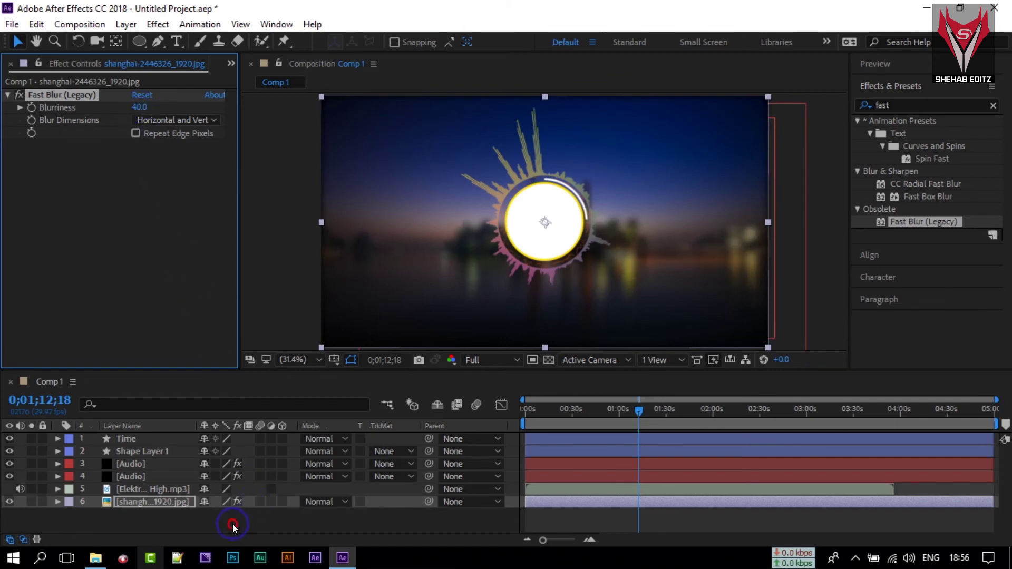
# Move the playhead to 0;01;42;29 to check the visualizer over the blurred background
pyautogui.click(713, 436)
pyautogui.moveTo(641, 422); pyautogui.dragTo(692, 413)
pyautogui.click(172, 144)
pyautogui.moveTo(141, 108); pyautogui.dragTo(119, 108)
pyautogui.click(686, 410)
# Compare the two Audio layers' spectrum settings and rename the upper one, layer 3, to "Audio line"
pyautogui.click(141, 469)
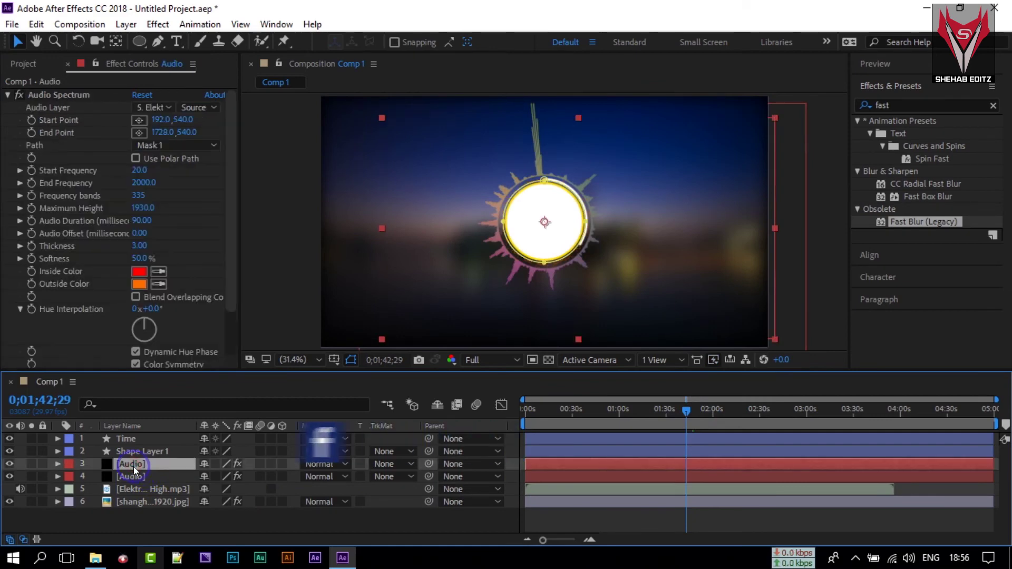
pyautogui.click(135, 477)
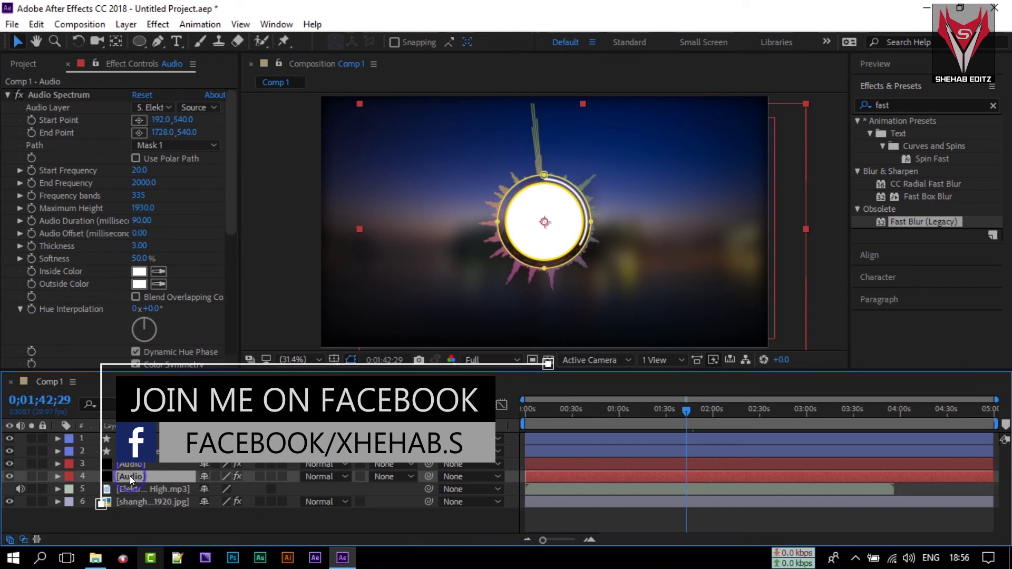
pyautogui.click(136, 464)
pyautogui.rightClick(133, 465)
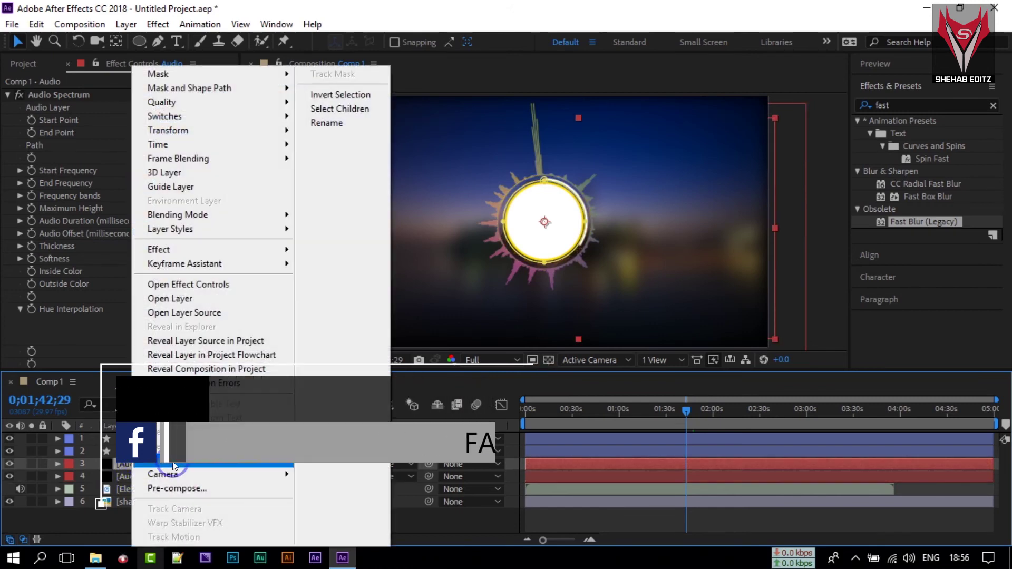
pyautogui.click(327, 122)
pyautogui.press('Right')
pyautogui.write('line')
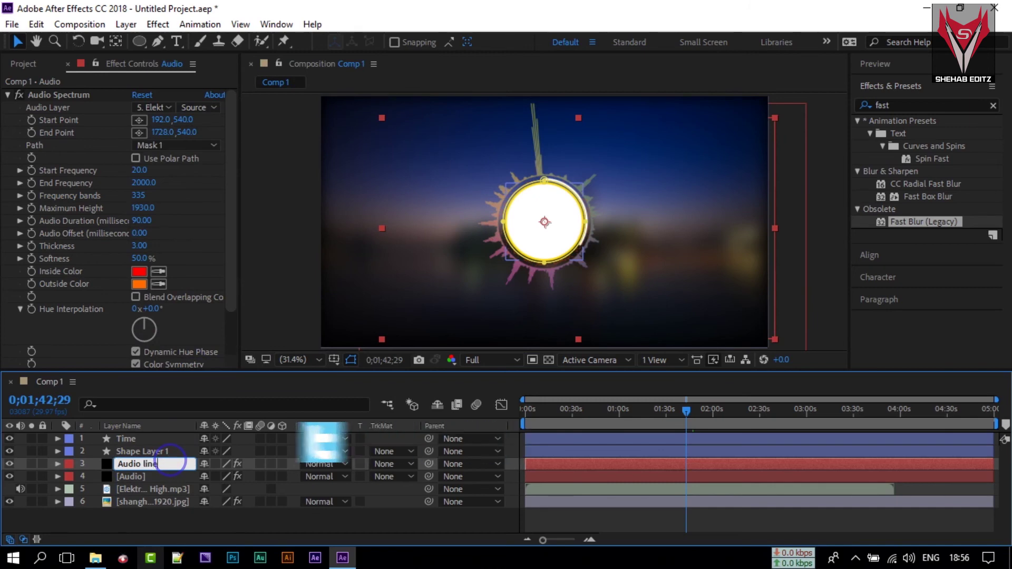
pyautogui.press('Return')
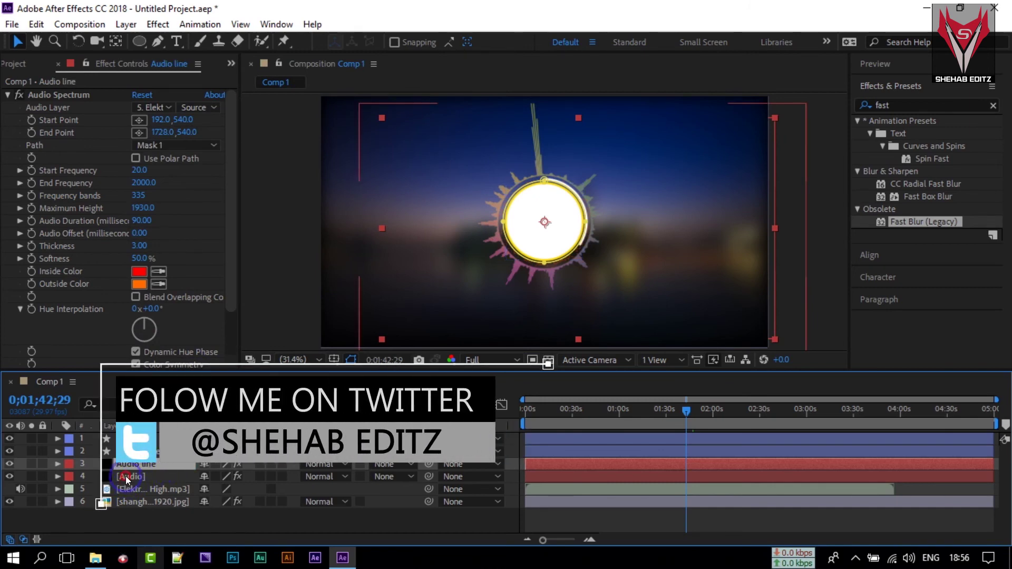
# Duplicate the Audio layer and apply CC Radial Fast Blur to the lower copy, layer 5
pyautogui.click(140, 475)
pyautogui.hotkey('ctrl', 'd')
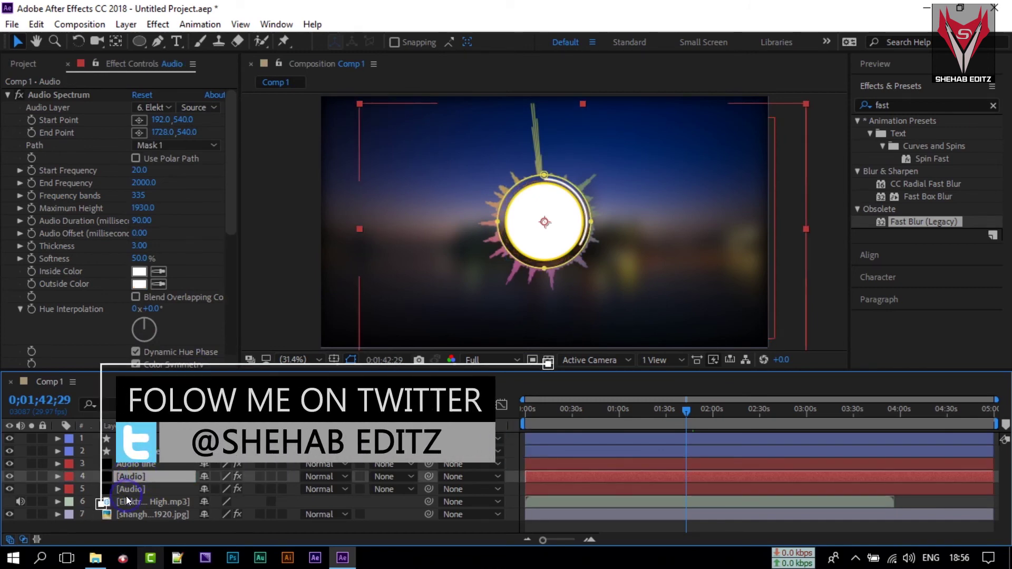
pyautogui.click(127, 489)
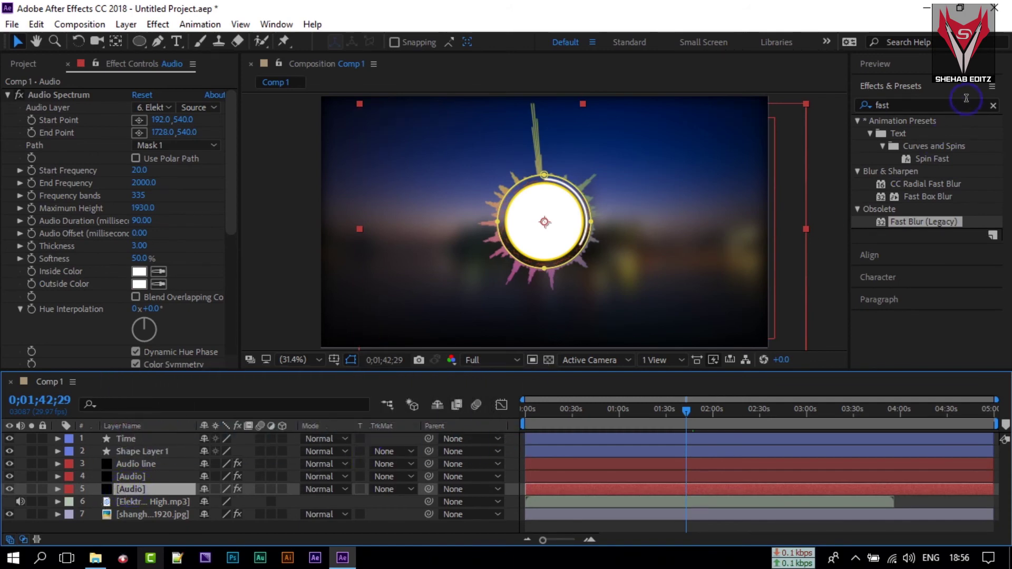
pyautogui.click(898, 104)
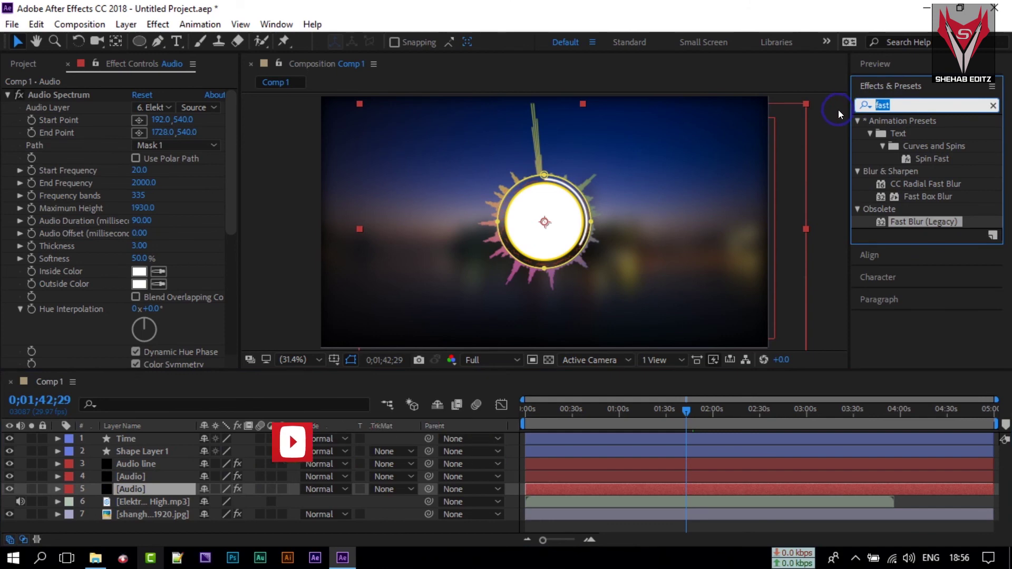
pyautogui.write('cc')
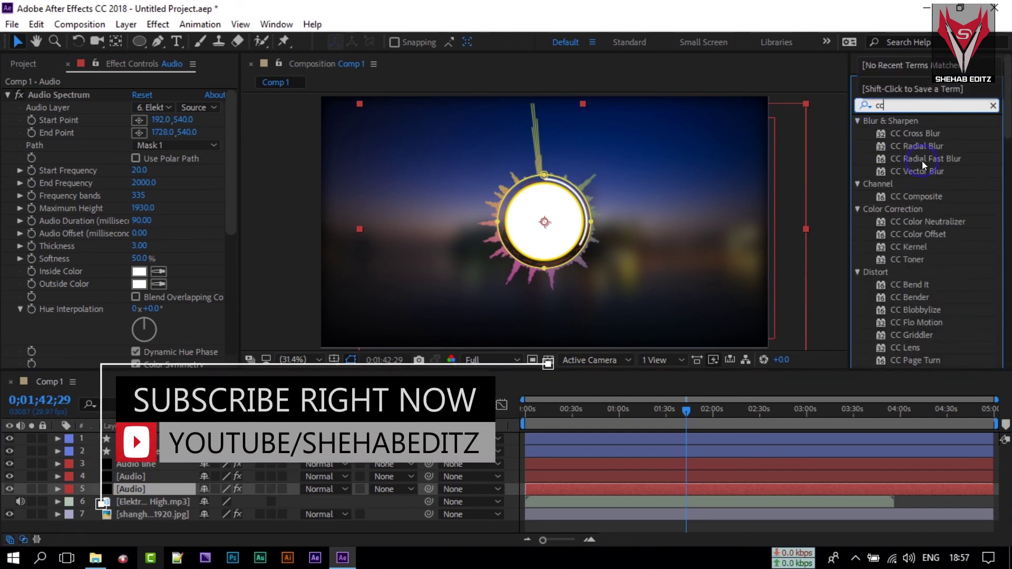
pyautogui.moveTo(923, 164); pyautogui.dragTo(568, 262)
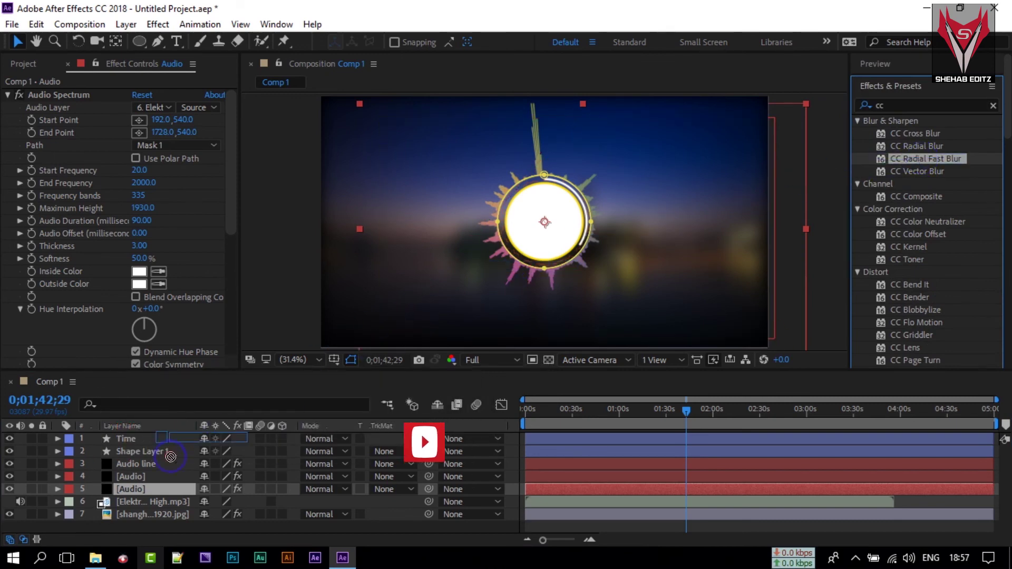
pyautogui.click(123, 489)
pyautogui.click(126, 489)
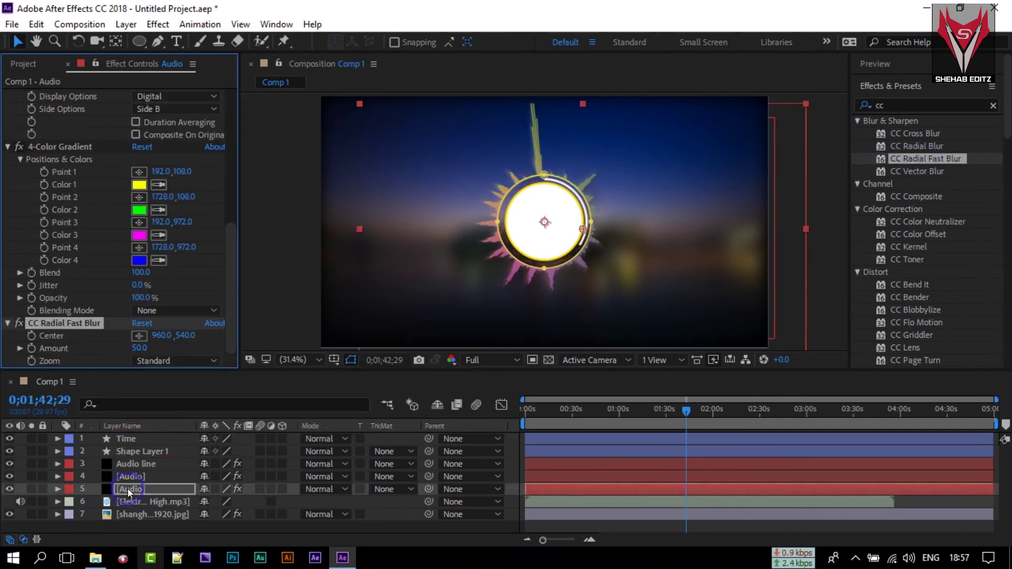
# Rename layer 5 to "fast blur" and set its CC Radial Fast Blur Amount to 80
pyautogui.rightClick(128, 488)
pyautogui.click(323, 64)
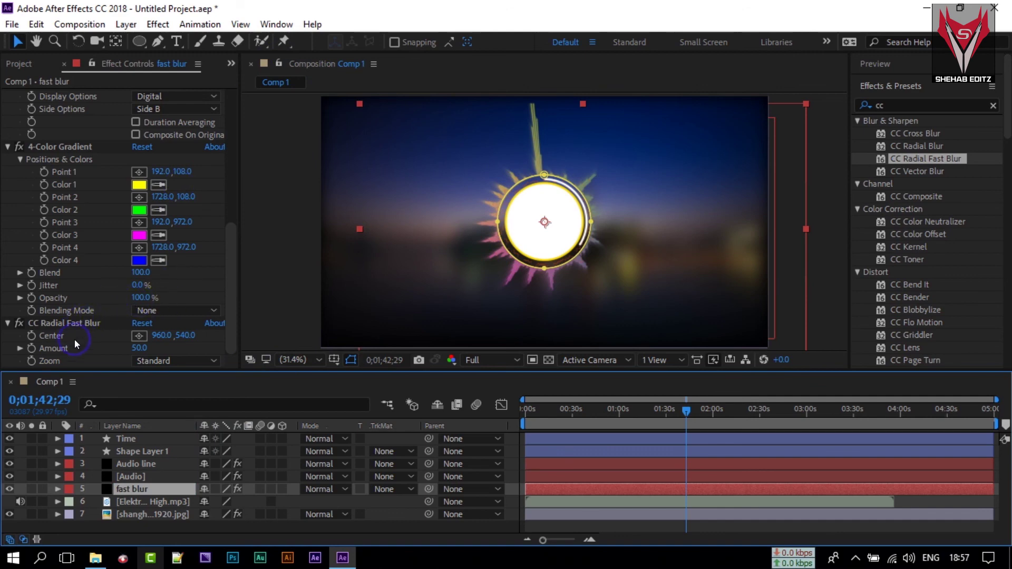
pyautogui.moveTo(139, 348); pyautogui.dragTo(157, 347)
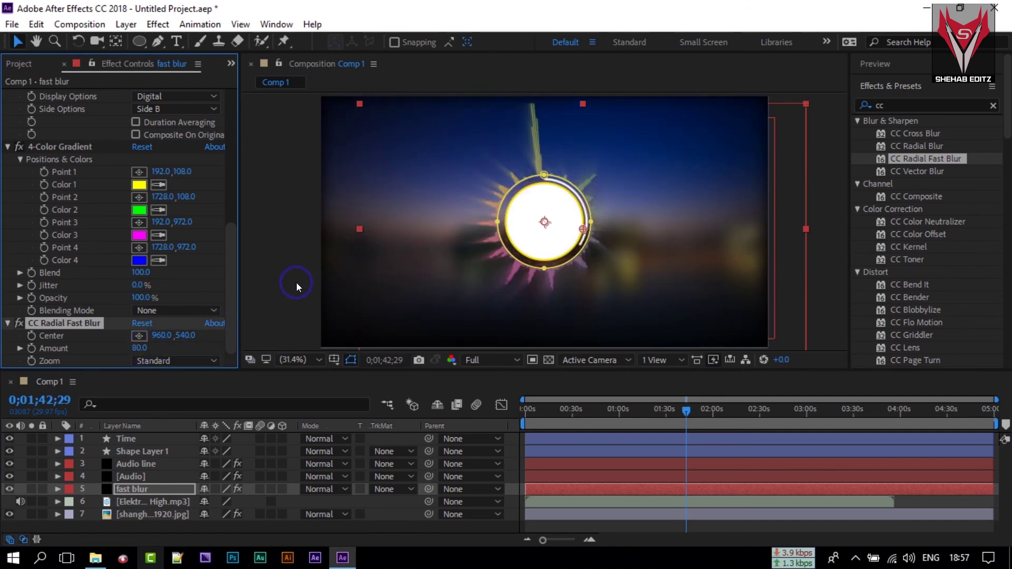
pyautogui.click(291, 253)
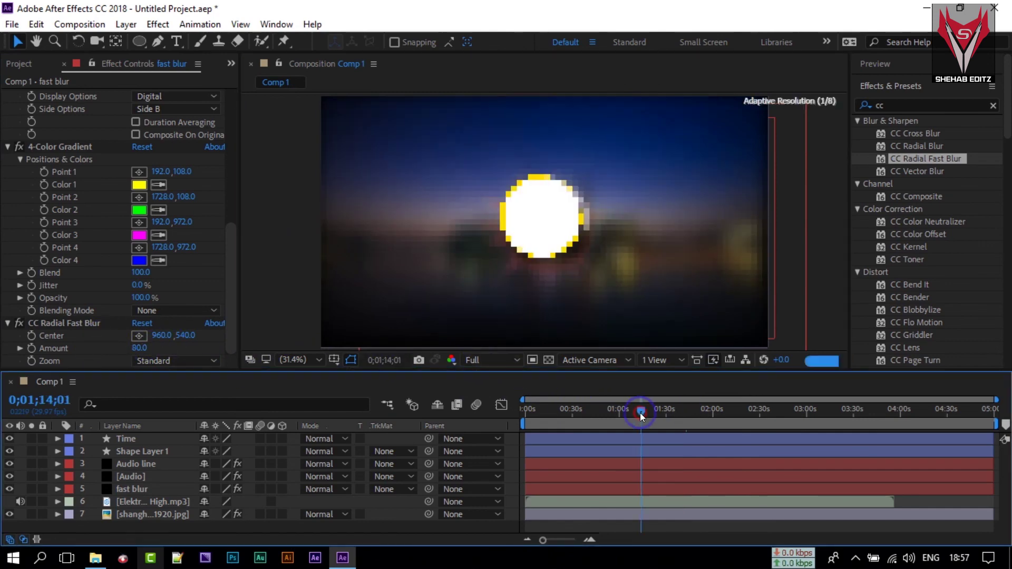
# Compare the spectrum with the Audio layer's 4-Color Gradient off and on again, checking frames up to 0;01;52;13
pyautogui.moveTo(639, 410); pyautogui.dragTo(667, 410)
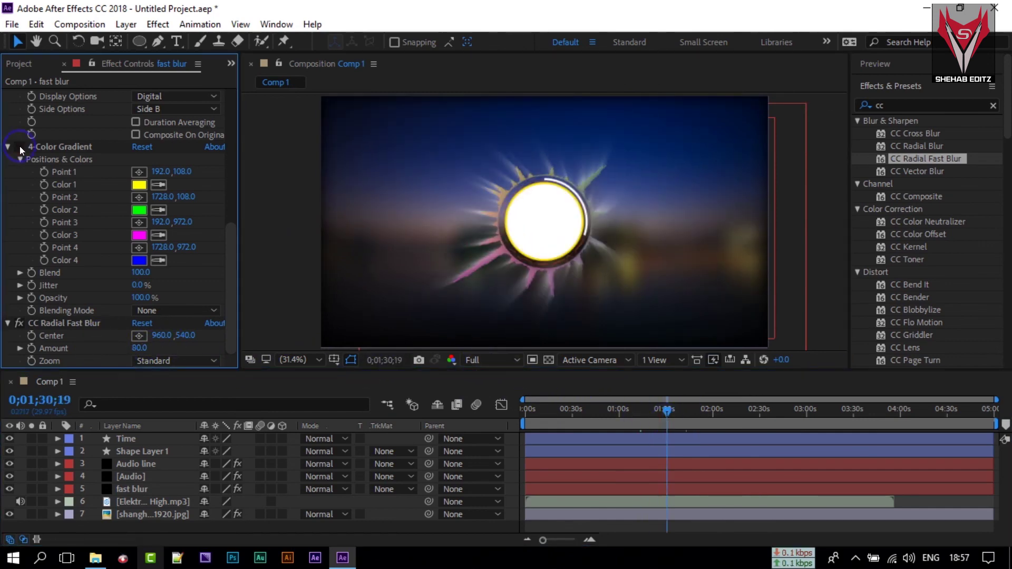
pyautogui.scroll(4, 64, 201)
pyautogui.scroll(-5, 64, 201)
pyautogui.click(134, 476)
pyautogui.scroll(-10, 87, 339)
pyautogui.moveTo(660, 420); pyautogui.dragTo(678, 420)
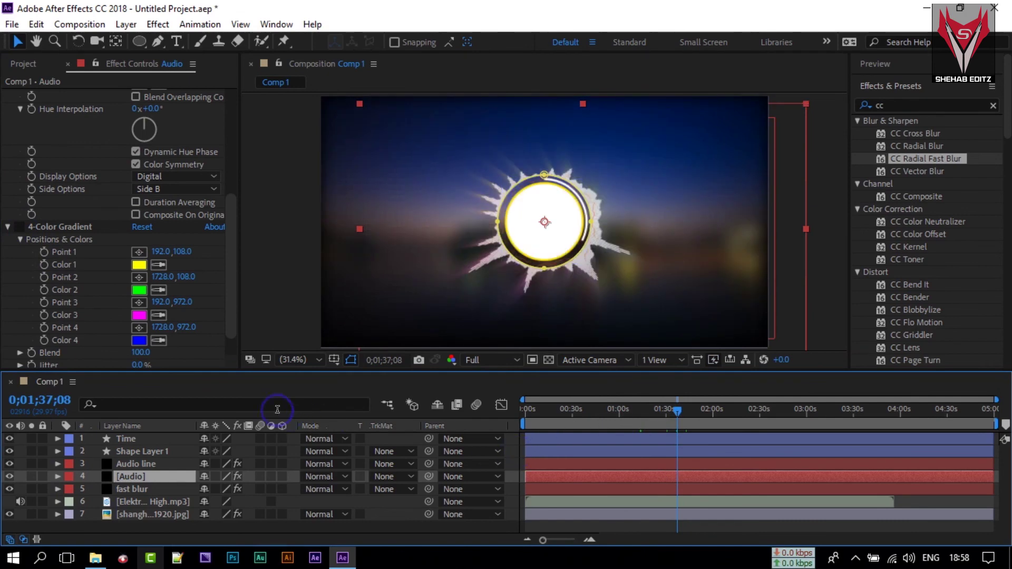
pyautogui.click(19, 226)
pyautogui.moveTo(666, 406); pyautogui.dragTo(700, 415)
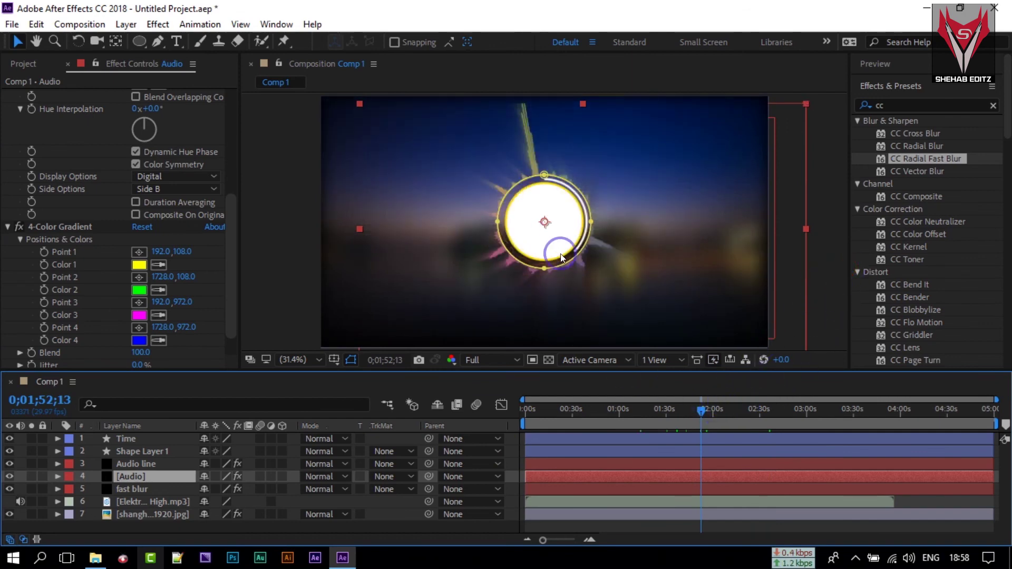
pyautogui.click(308, 220)
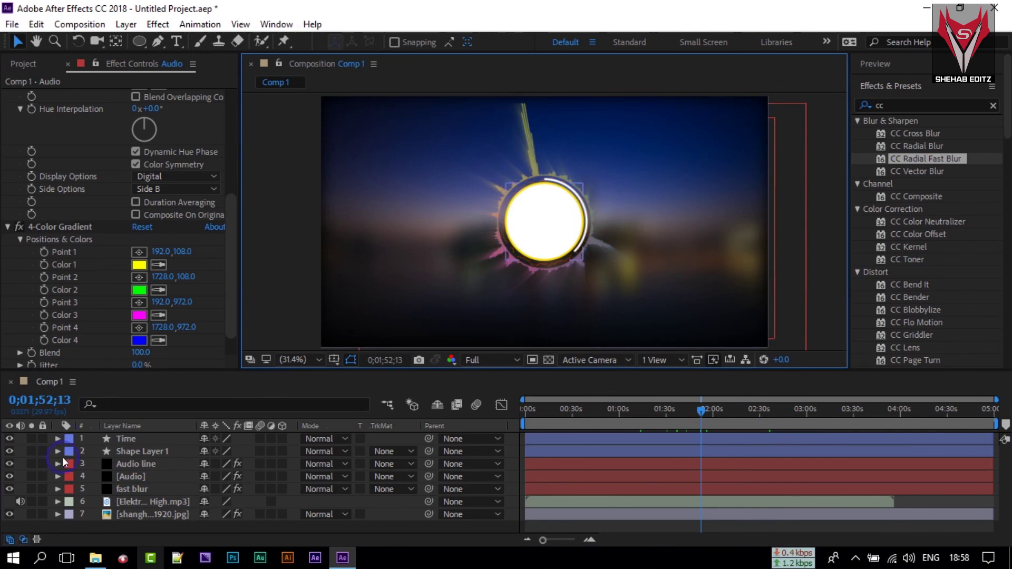
# Move Shape Layer 1 above the Time layer and rename it to "Logo"
pyautogui.click(125, 439)
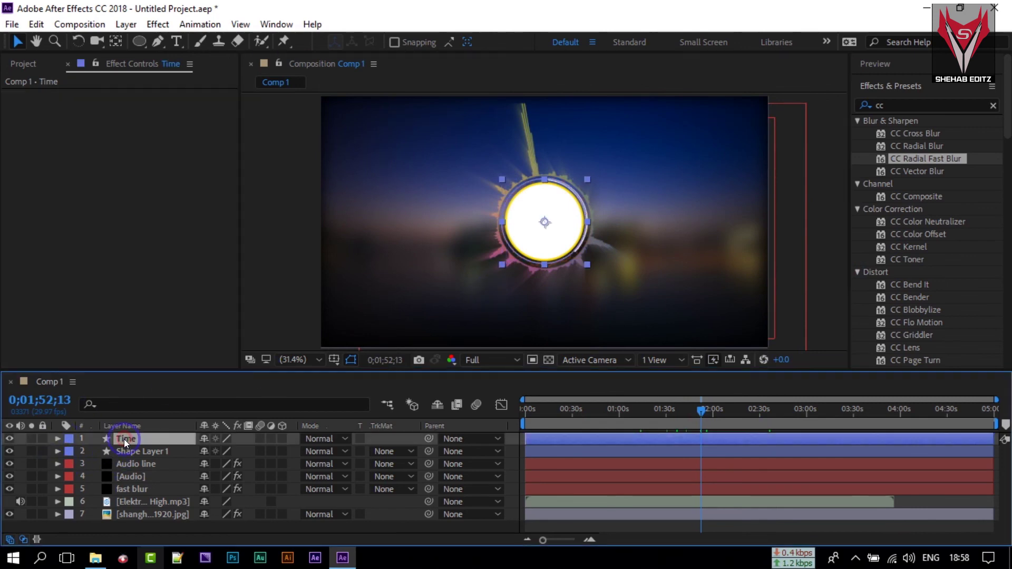
pyautogui.click(138, 449)
pyautogui.rightClick(138, 449)
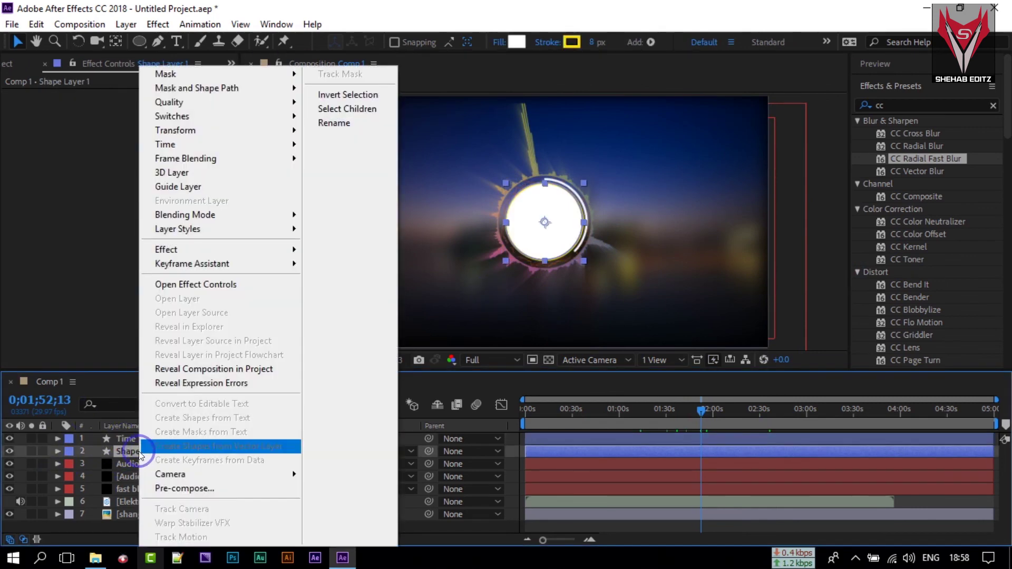
pyautogui.click(65, 462)
pyautogui.click(11, 451)
pyautogui.click(133, 452)
pyautogui.moveTo(137, 448); pyautogui.dragTo(140, 436)
pyautogui.rightClick(139, 439)
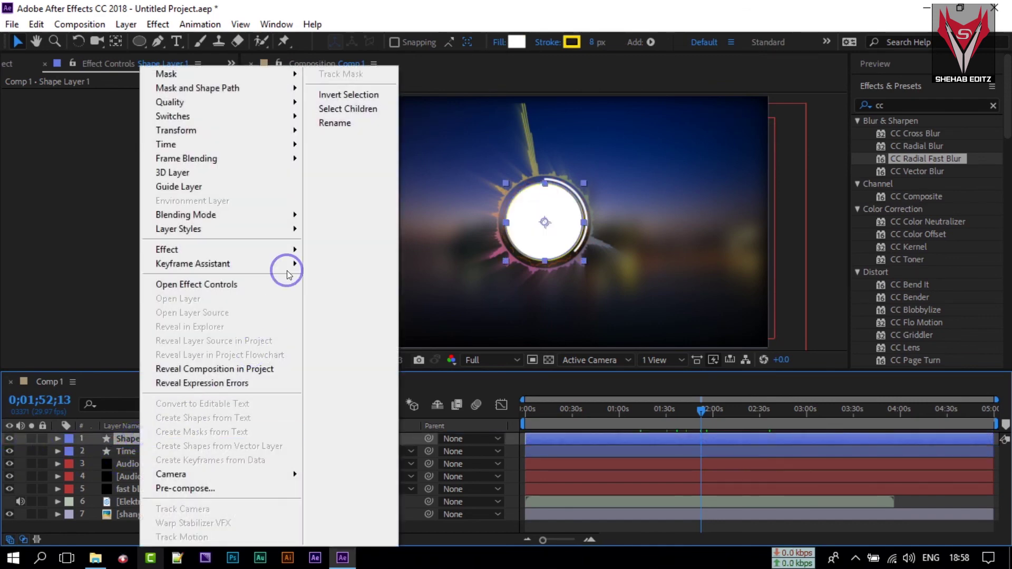
pyautogui.click(340, 124)
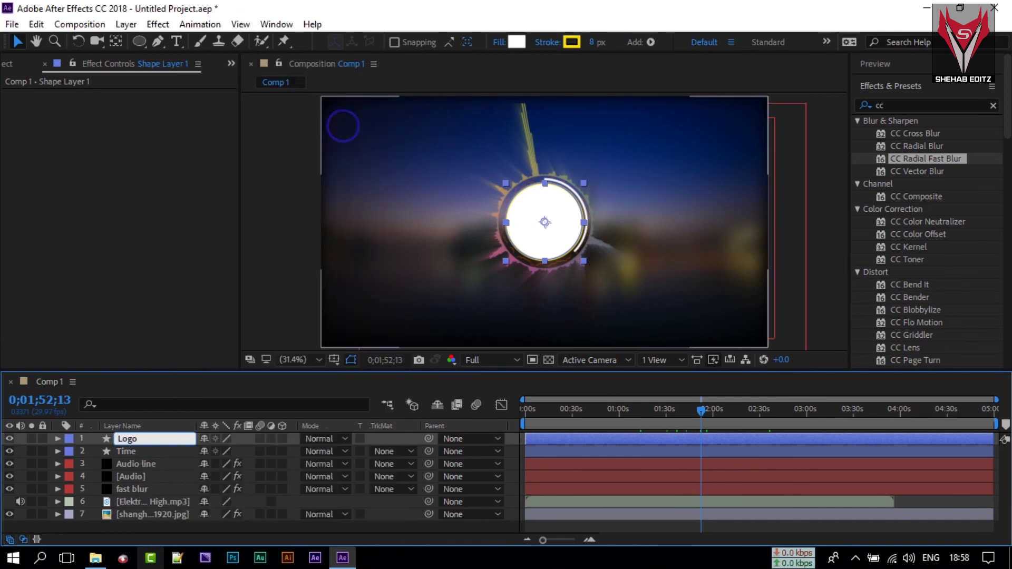
pyautogui.write('Logo')
pyautogui.press('Return')
# Add a new text layer reading "Logo" to the composition, above the Logo circle
pyautogui.click(23, 67)
pyautogui.rightClick(185, 527)
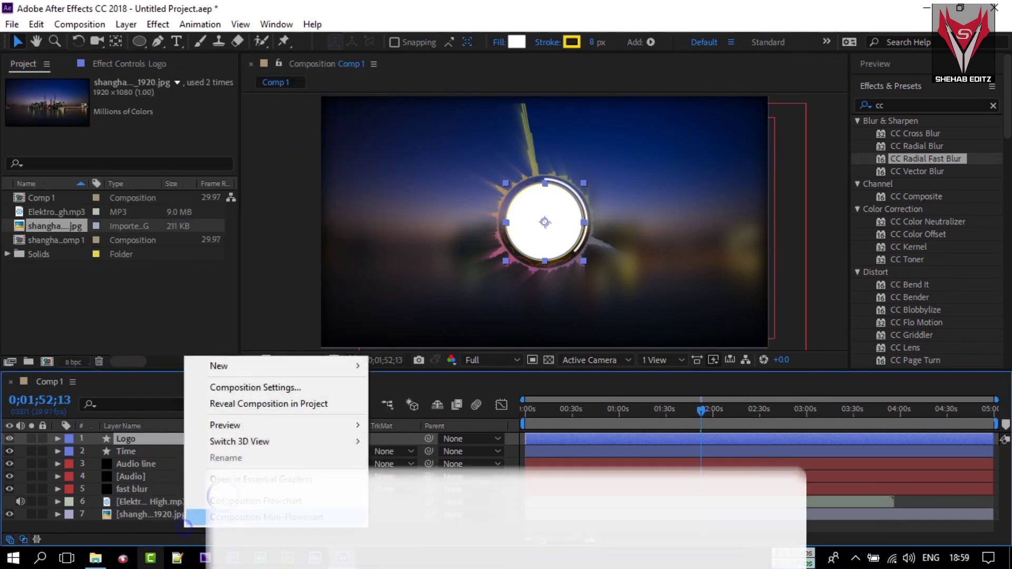
pyautogui.moveTo(255, 364)
pyautogui.click(458, 391)
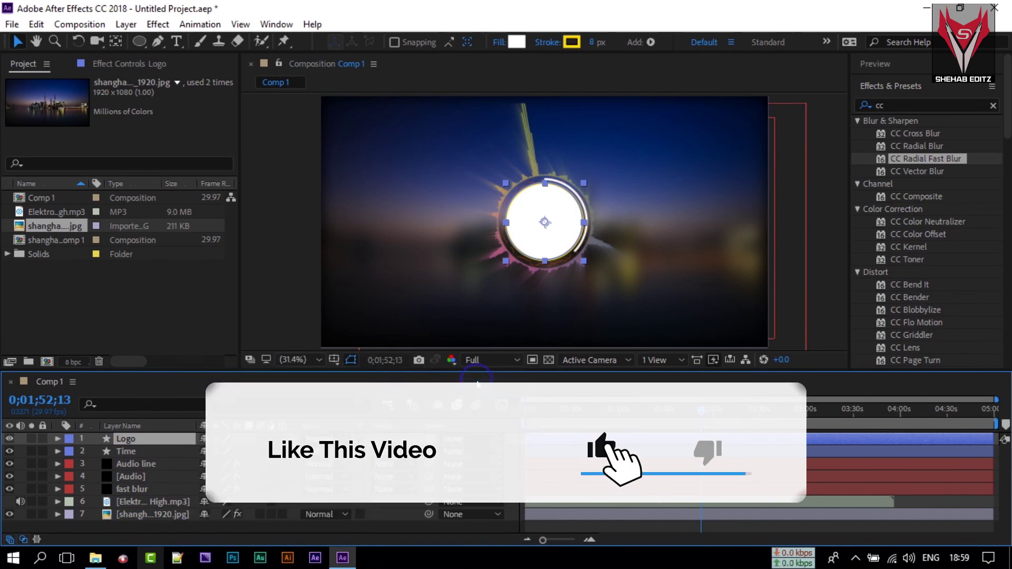
pyautogui.click(506, 265)
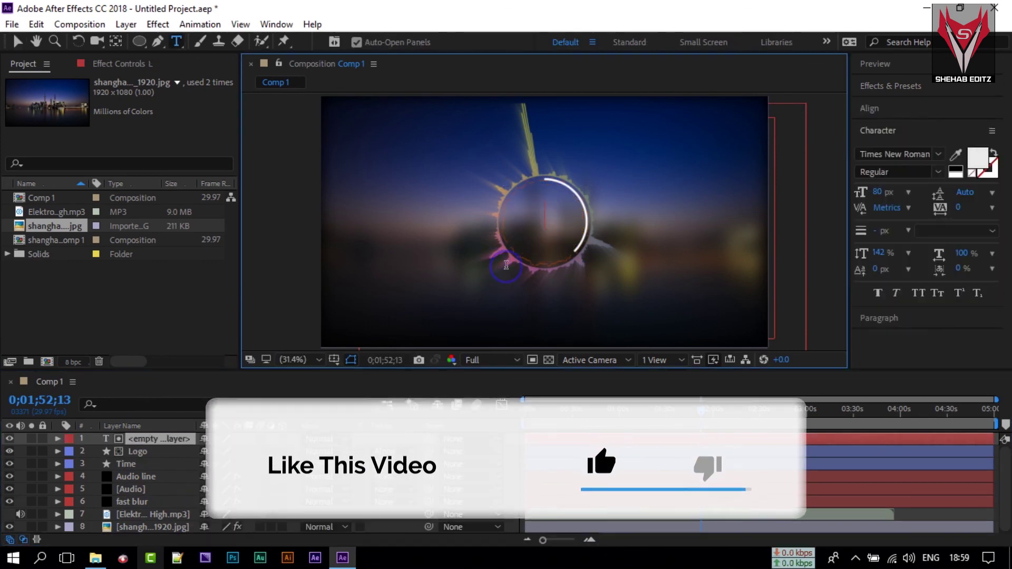
pyautogui.write('Logo')
# Format the logo text as faux bold all caps with 100% vertical scale and move it into the circle
pyautogui.hotkey('ctrl', 'a')
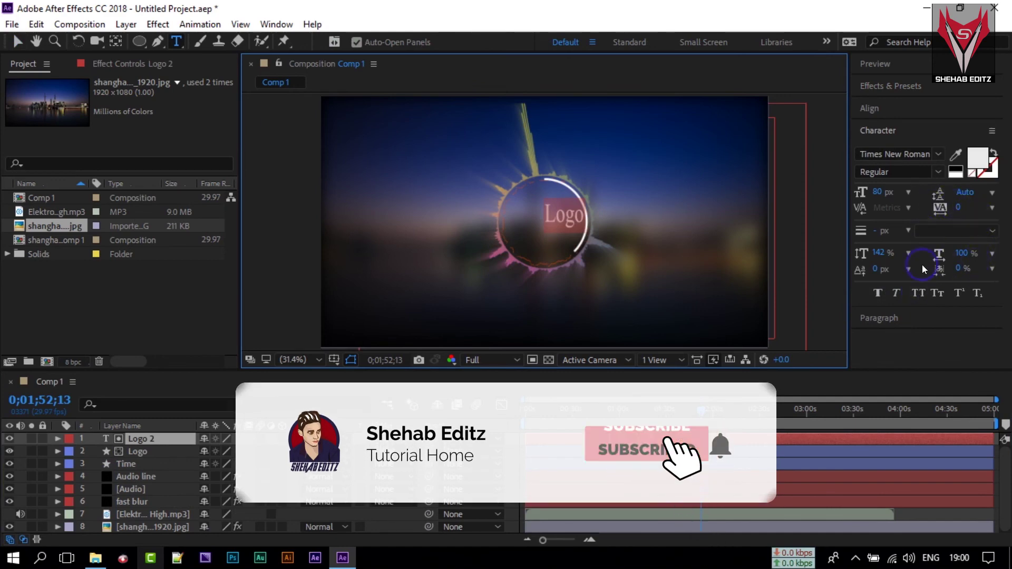
pyautogui.click(908, 253)
pyautogui.click(909, 335)
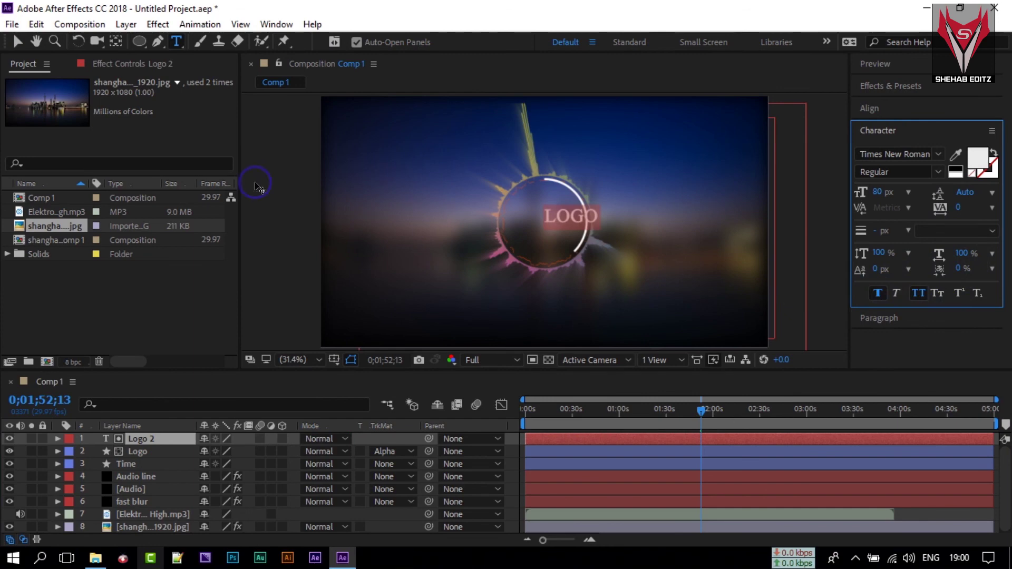
pyautogui.moveTo(418, 189); pyautogui.dragTo(390, 192)
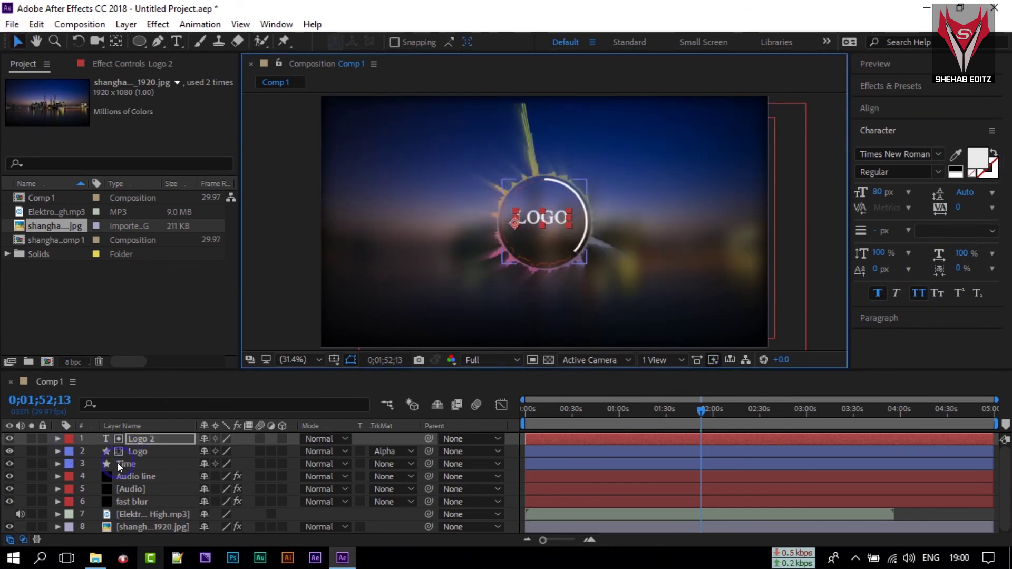
# Set the Logo circle layer's track matte to None and change the logo text colour to black (000000)
pyautogui.click(384, 452)
pyautogui.click(396, 361)
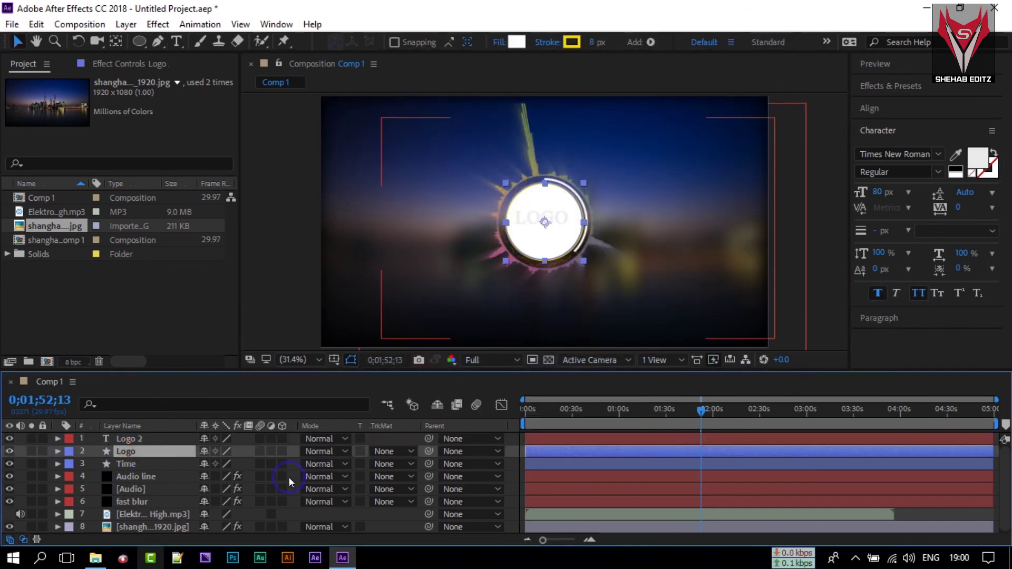
pyautogui.click(151, 440)
pyautogui.click(980, 160)
pyautogui.click(10, 415)
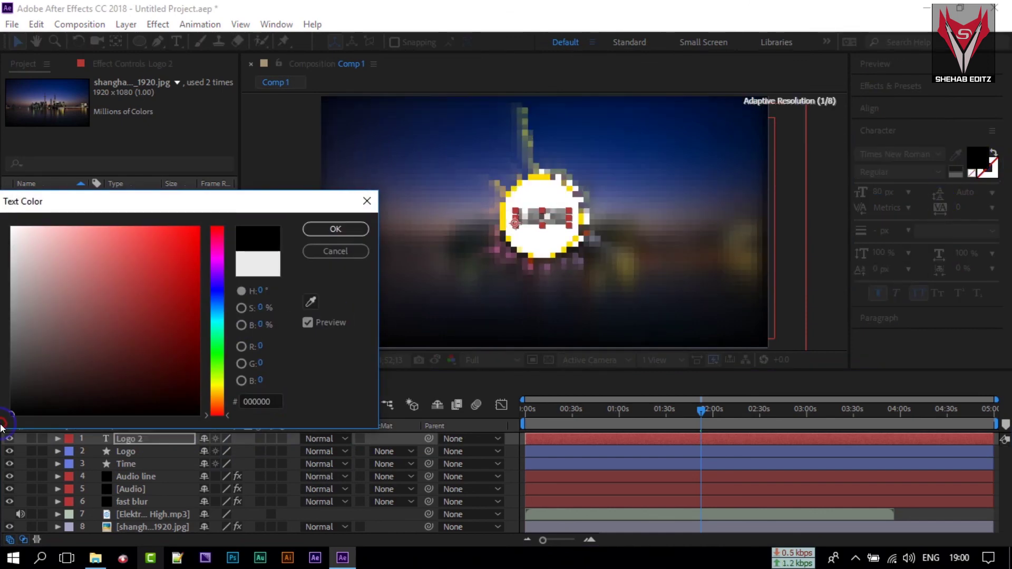
pyautogui.click(327, 231)
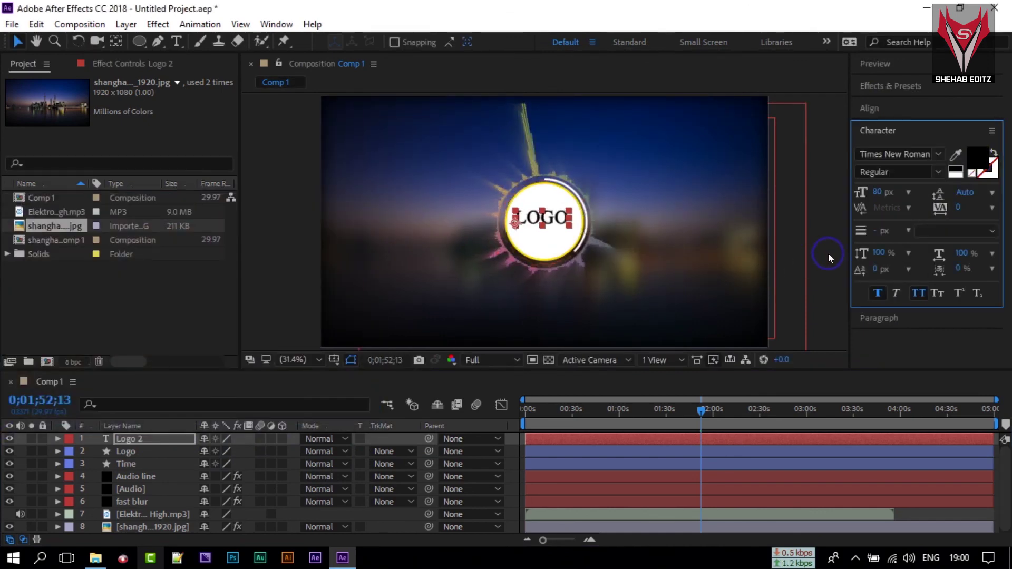
# Centre the logo text horizontally and vertically in the composition and move the playhead to 0;00;53;03
pyautogui.click(131, 441)
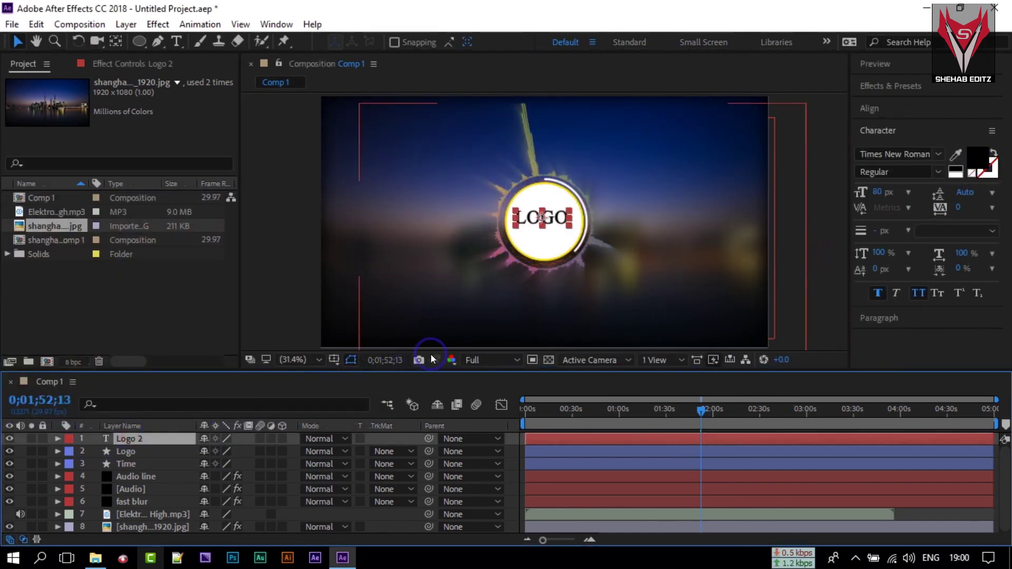
pyautogui.click(897, 117)
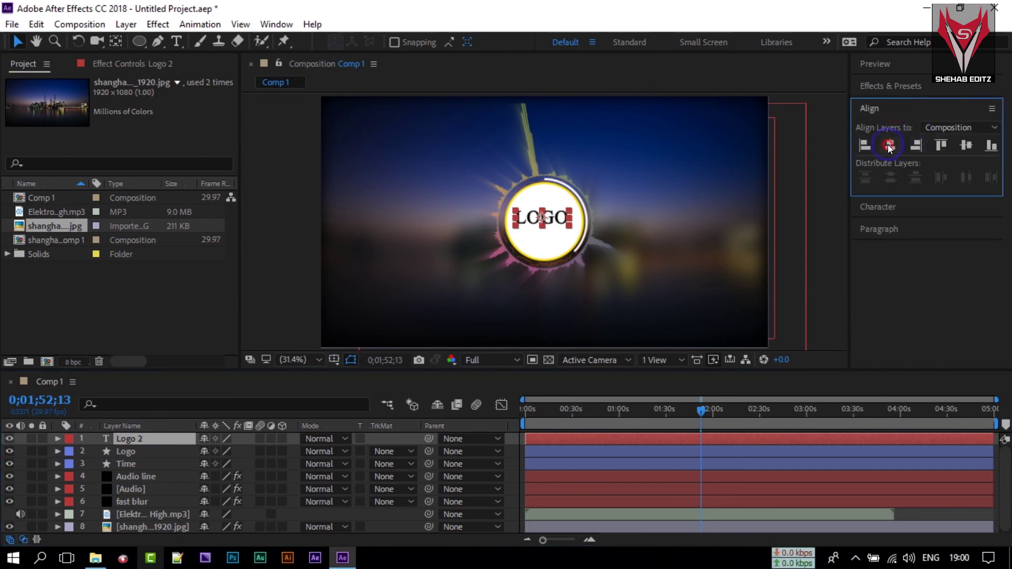
pyautogui.click(961, 146)
pyautogui.click(278, 191)
pyautogui.moveTo(697, 411); pyautogui.dragTo(604, 425)
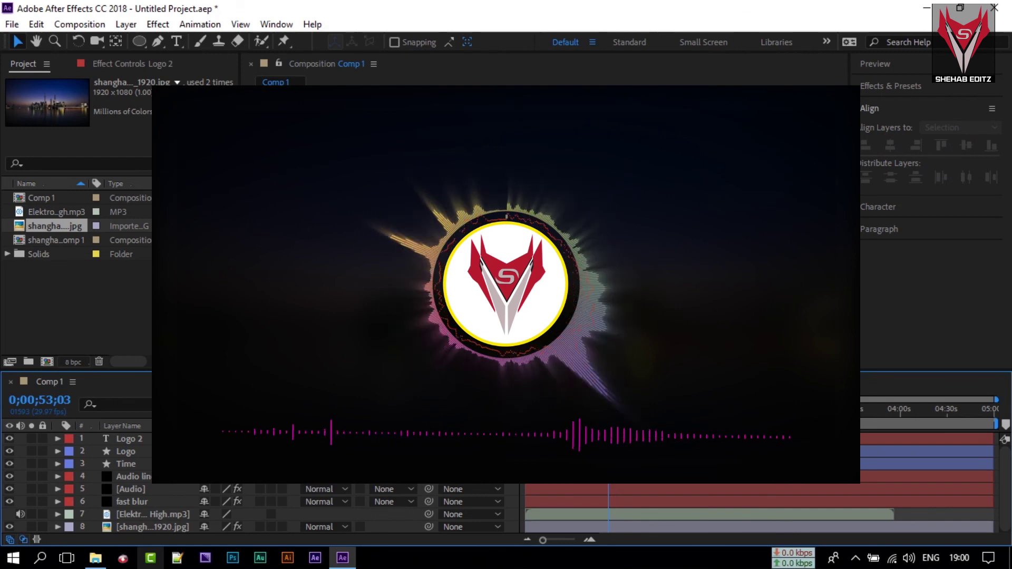